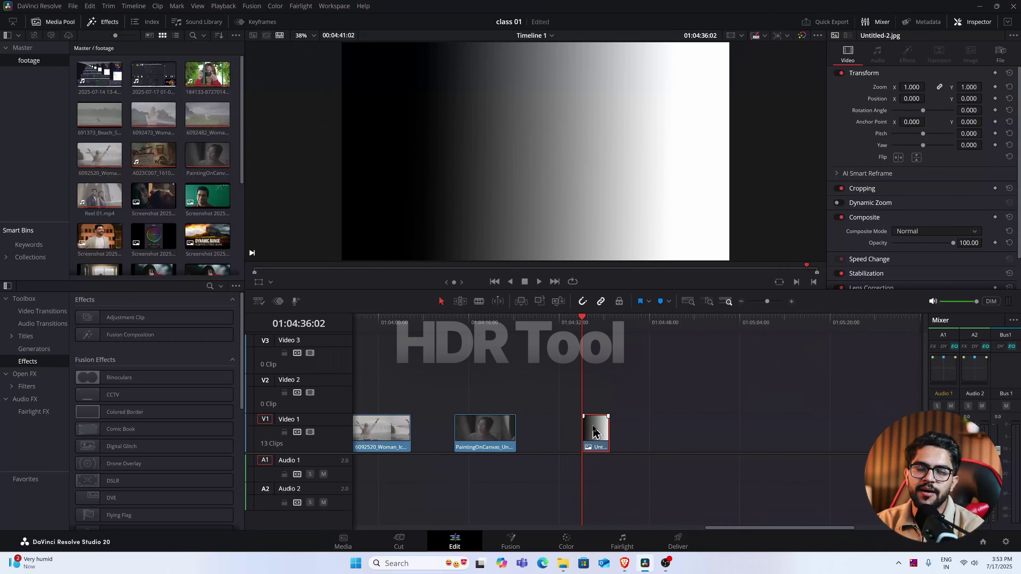
Step: Open the gradient clip for color grading and examine the HDR color wheel zones from Black through Specular
click(579, 539)
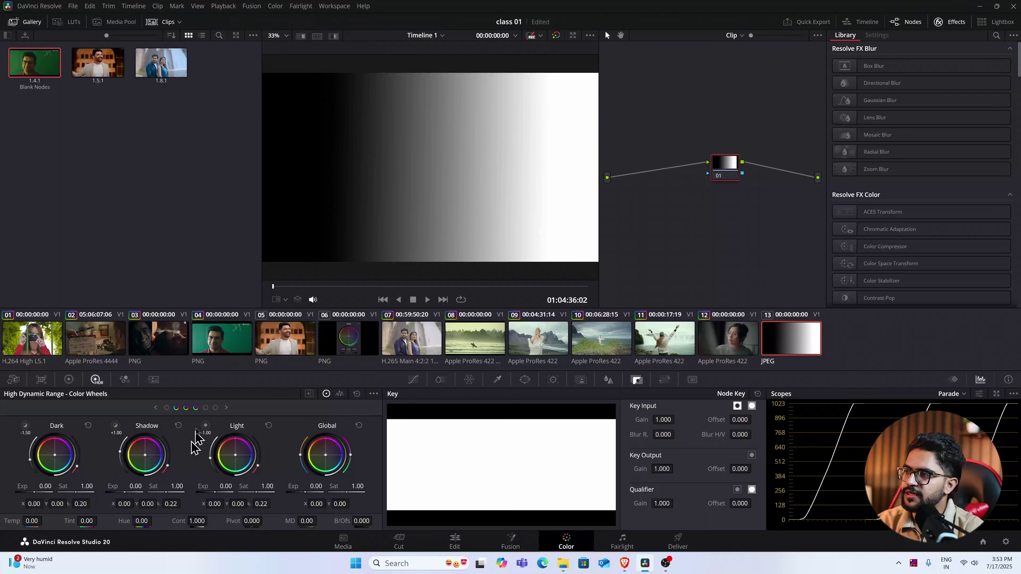
click(156, 408)
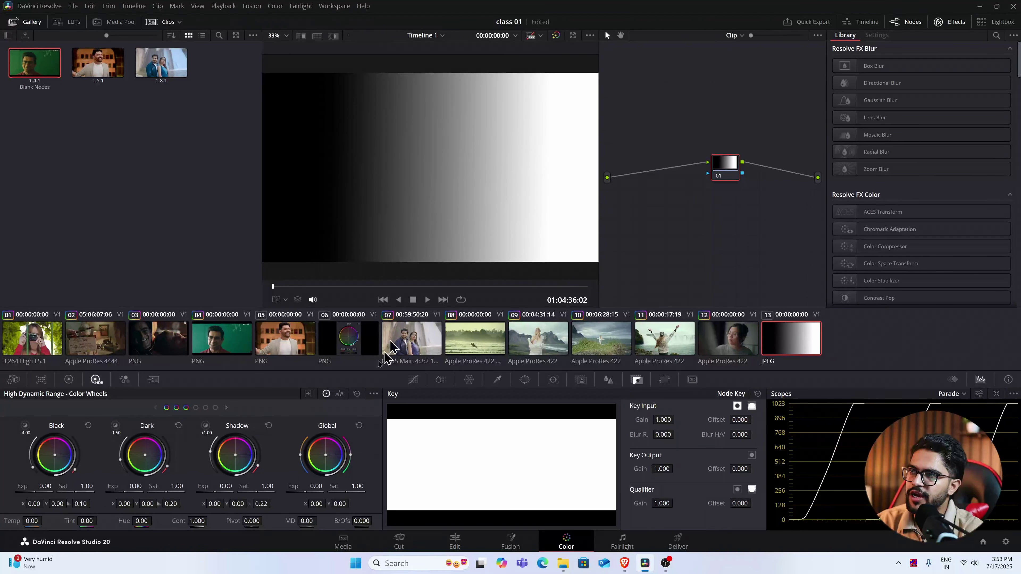
click(227, 408)
click(227, 407)
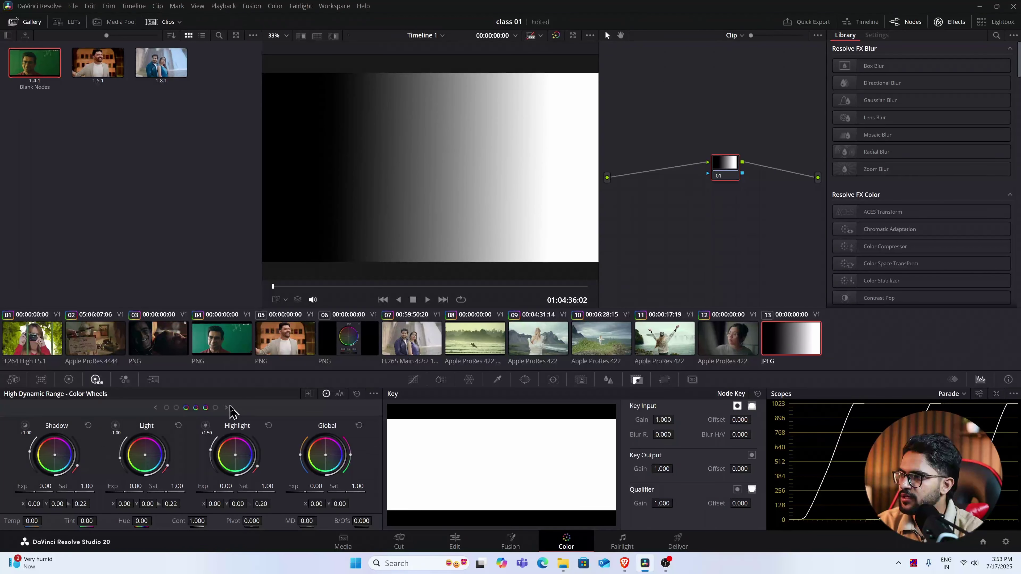
click(226, 408)
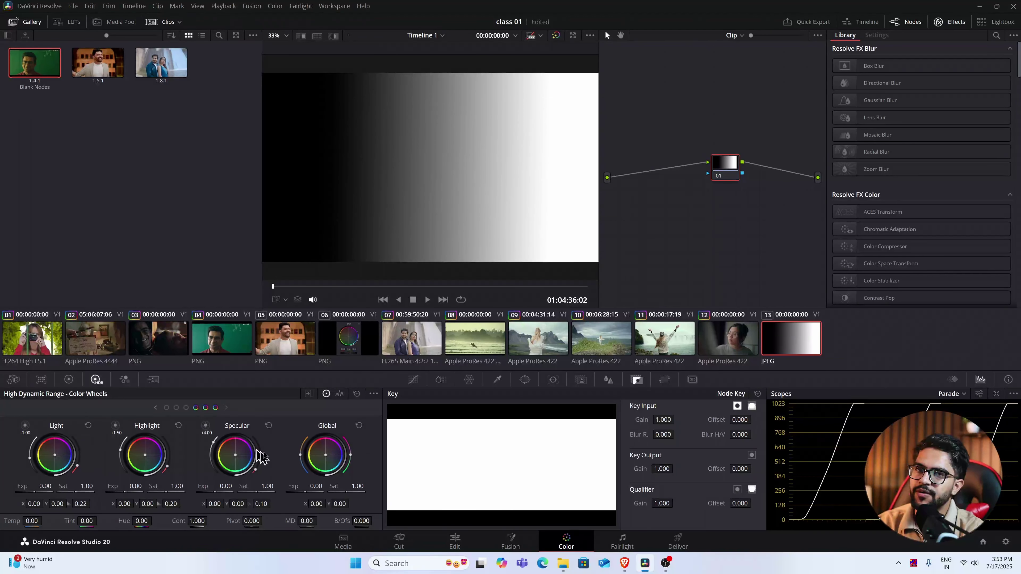
click(156, 407)
click(156, 408)
click(156, 408)
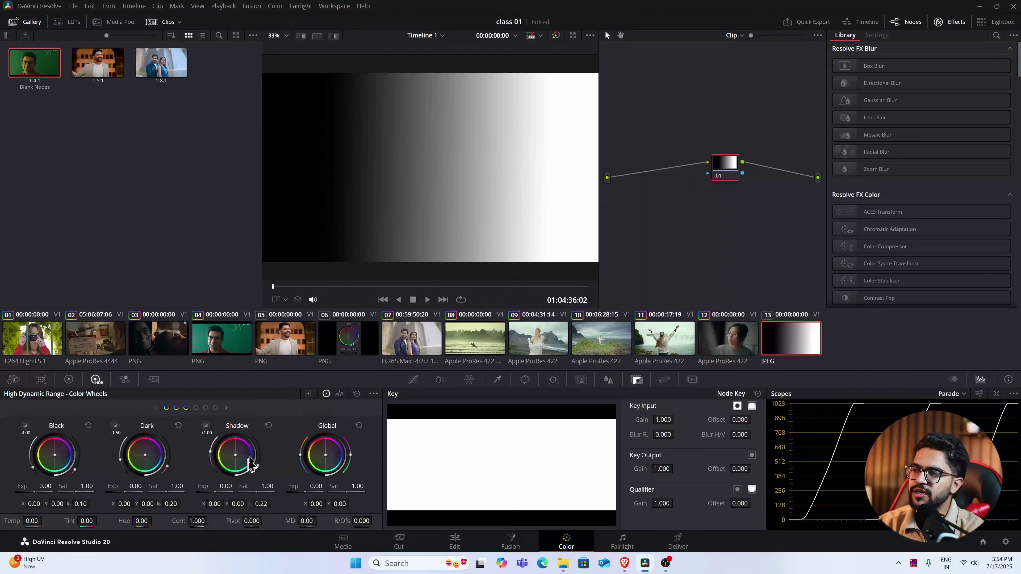
click(226, 408)
click(225, 408)
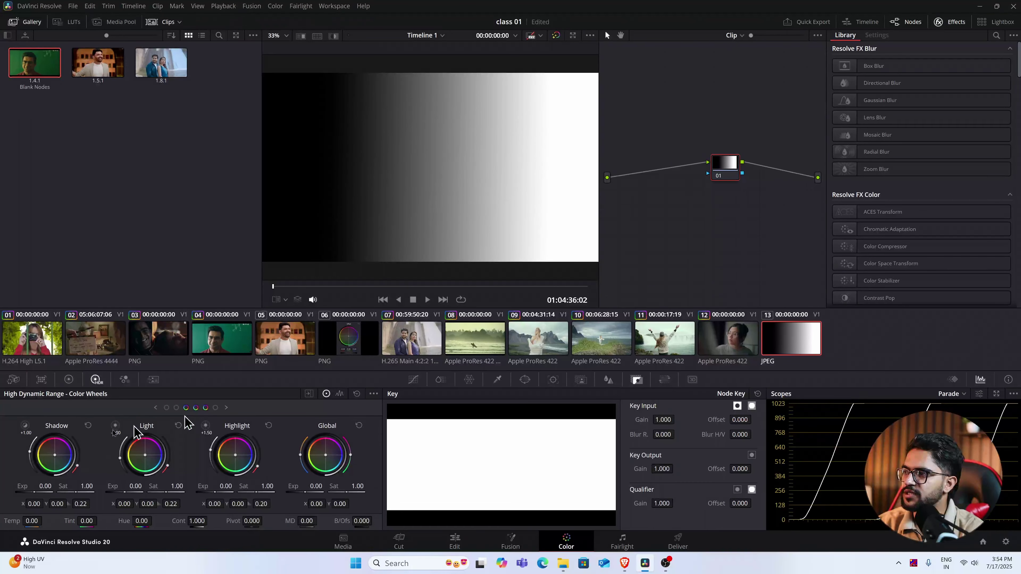
click(226, 408)
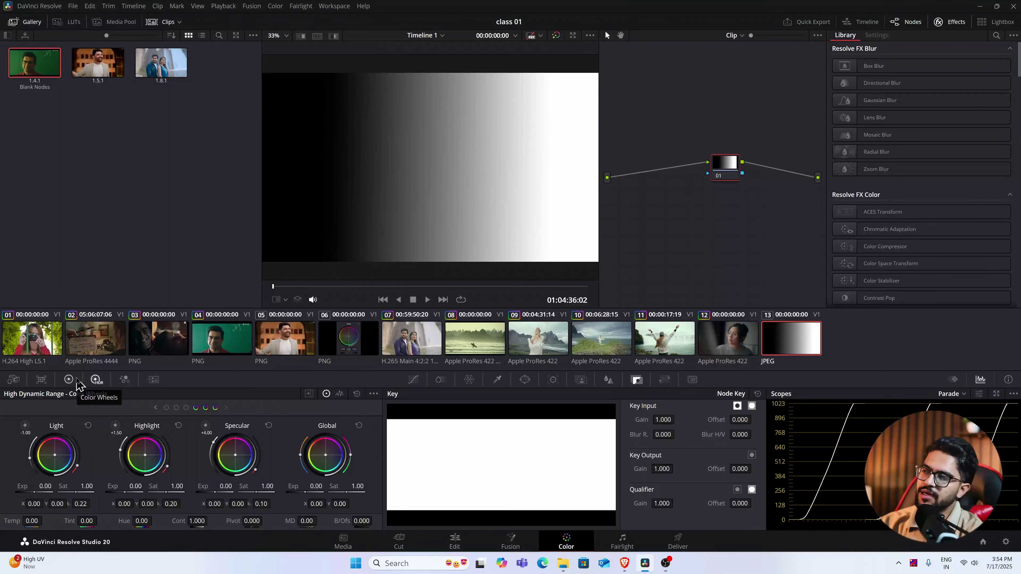
Step: Compare the primary Lift, Gamma, Gain and Offset wheels with the HDR color wheels
click(77, 380)
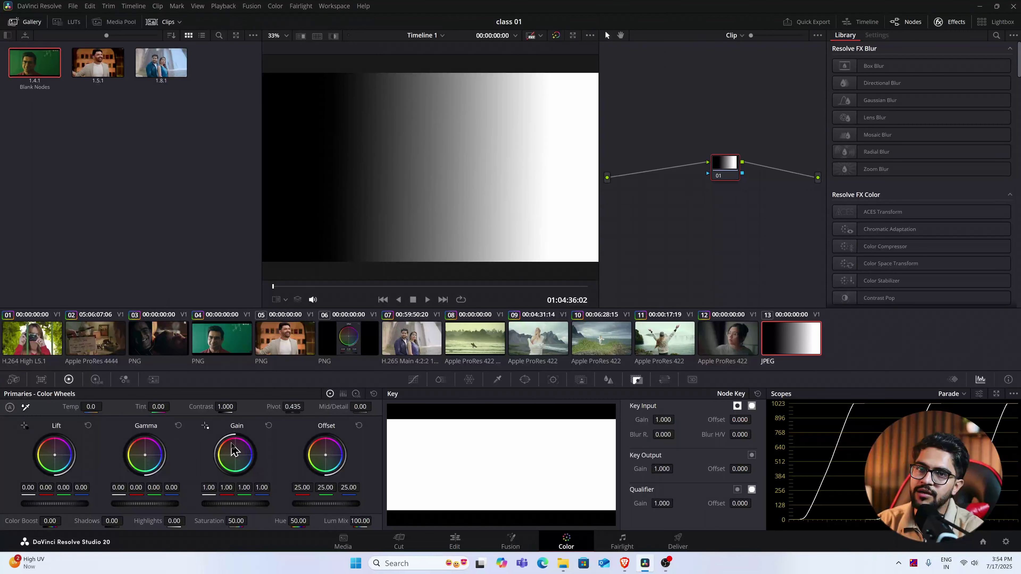
click(103, 381)
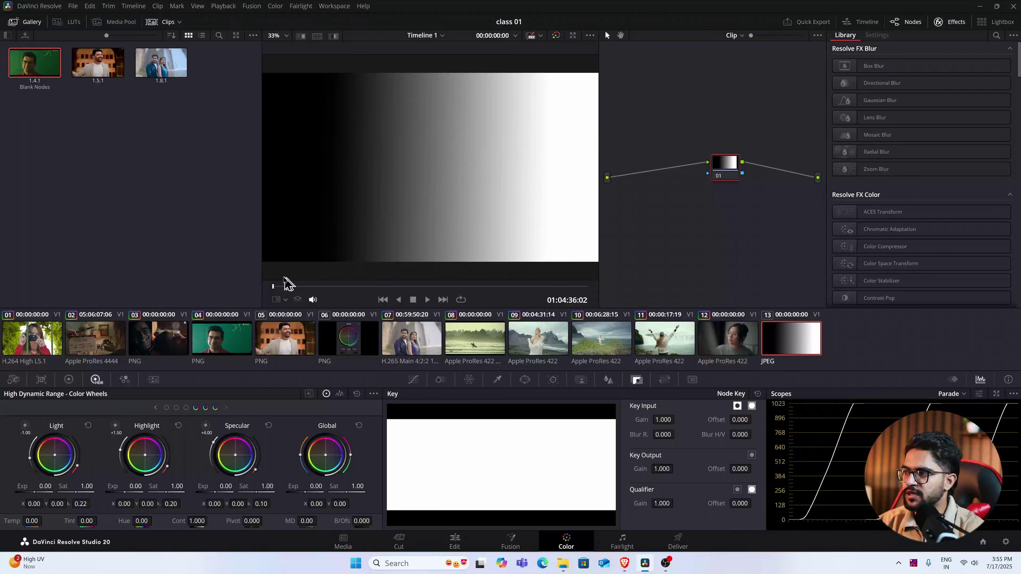
click(156, 408)
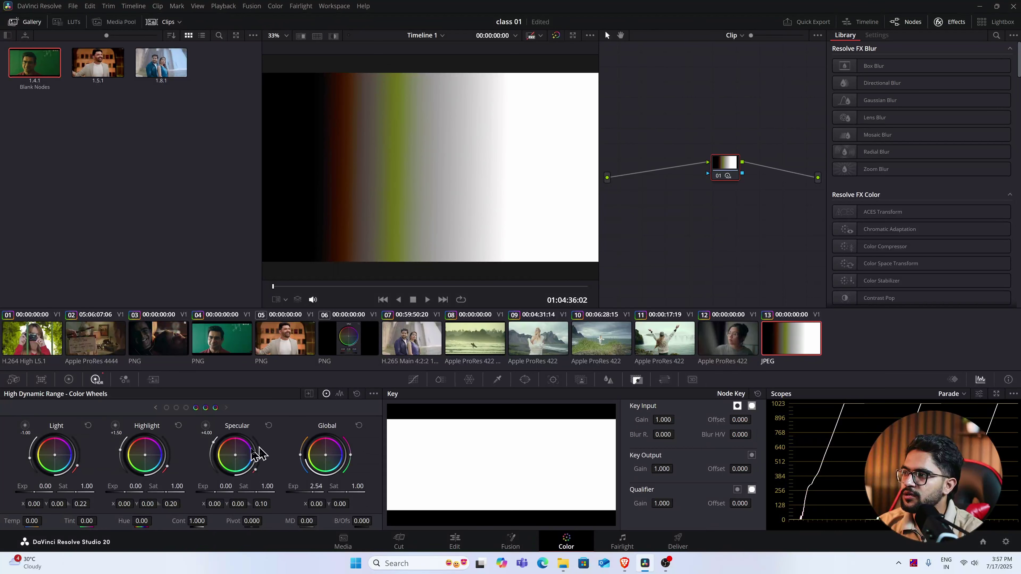
Step: Select clip 05 and preview which image areas the HDR Black, Dark and Shadow zones affect
click(285, 336)
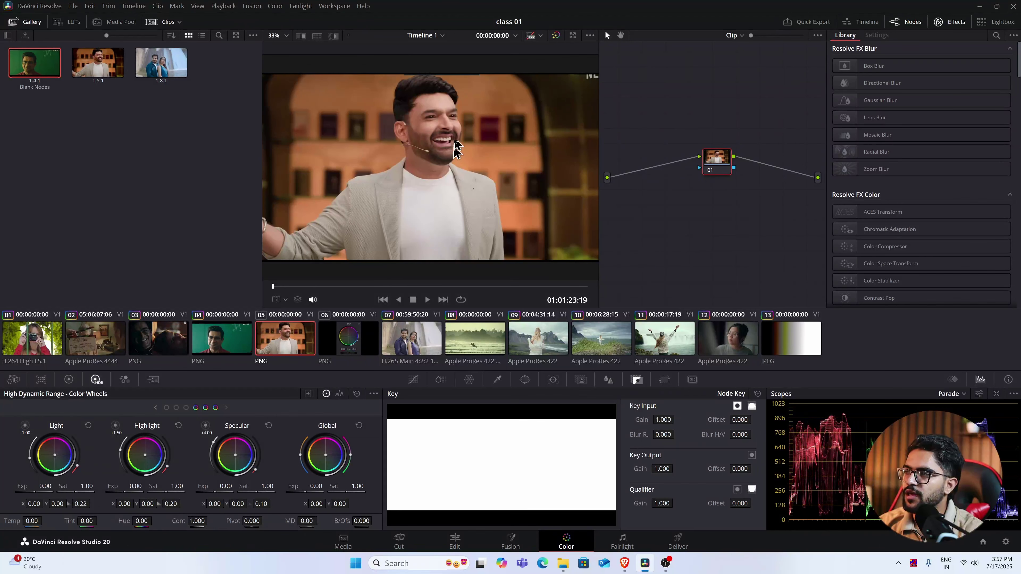
click(156, 407)
click(156, 407)
click(156, 407)
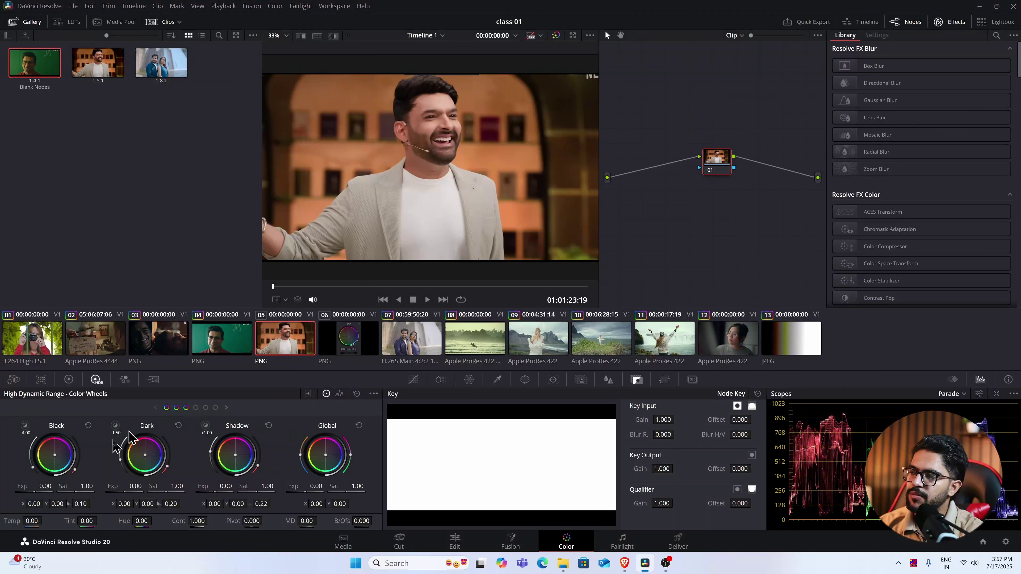
click(28, 429)
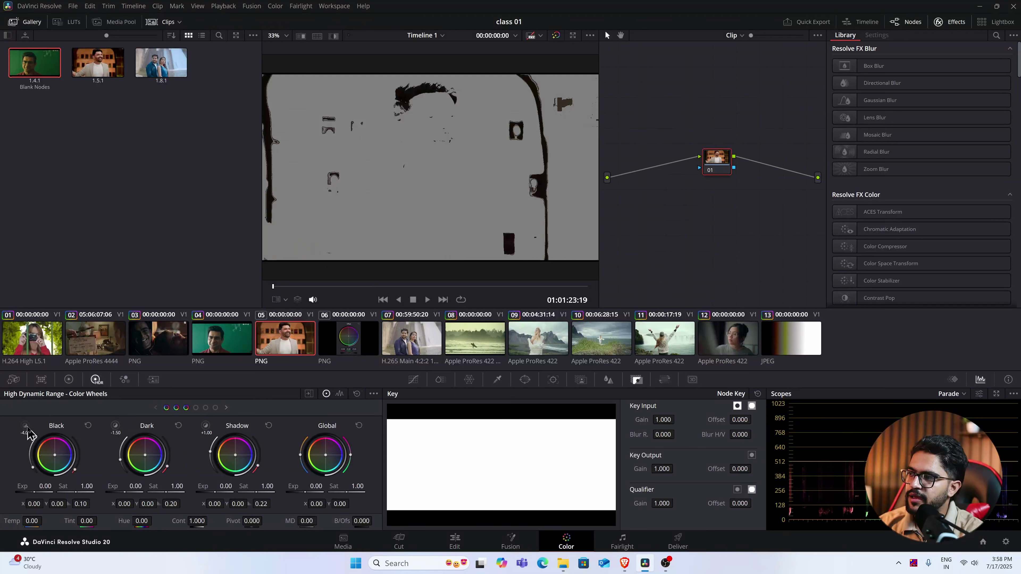
click(115, 426)
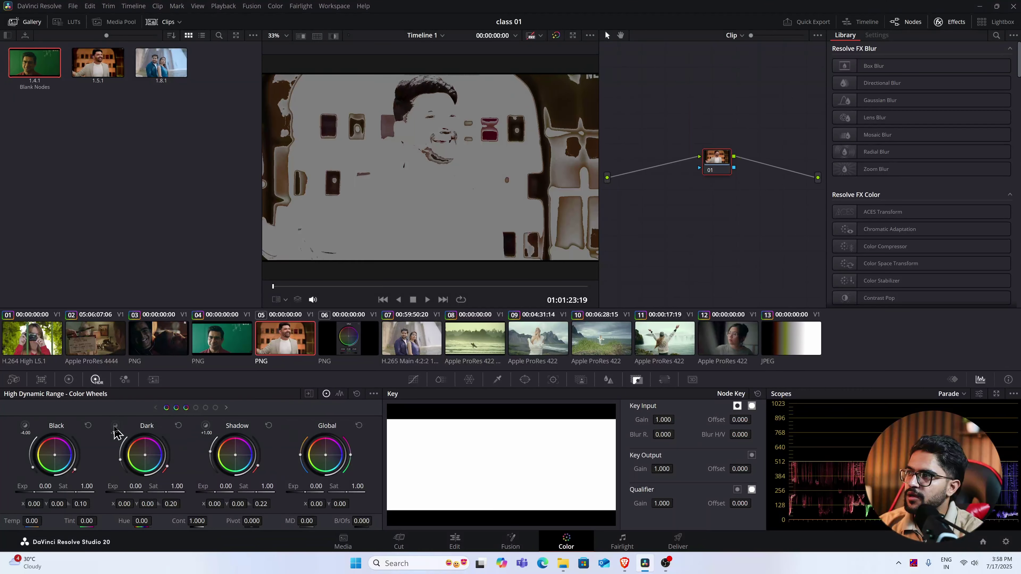
click(206, 427)
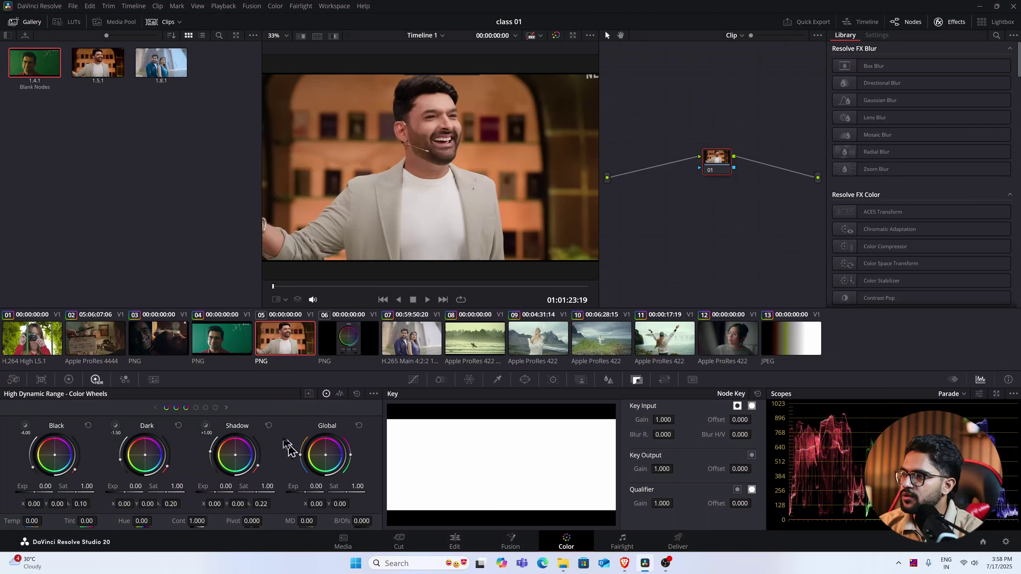
Step: Preview the image areas covered by the HDR Light, Highlight and Specular zones on clip 05
click(226, 408)
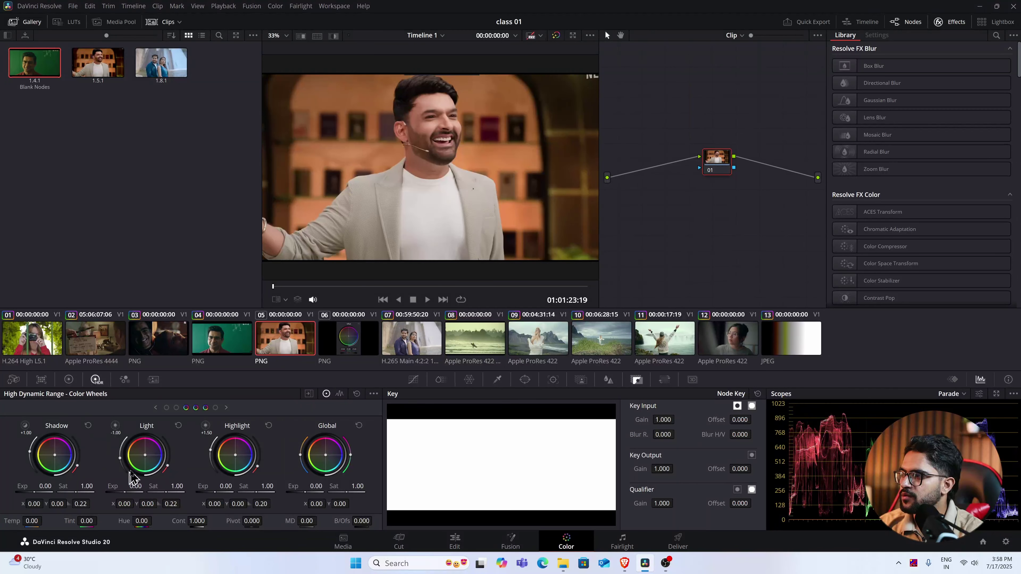
click(115, 427)
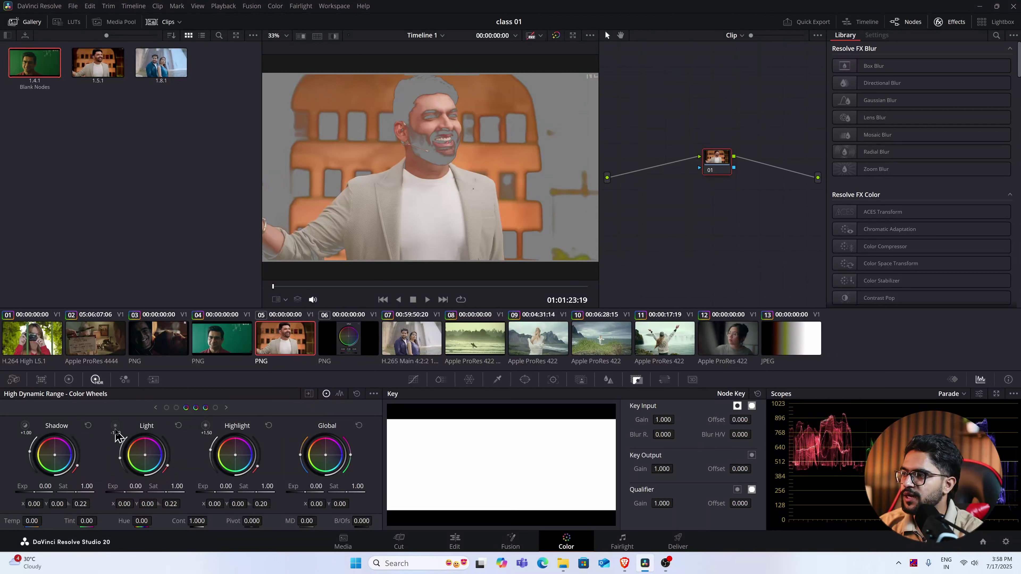
click(115, 427)
click(205, 427)
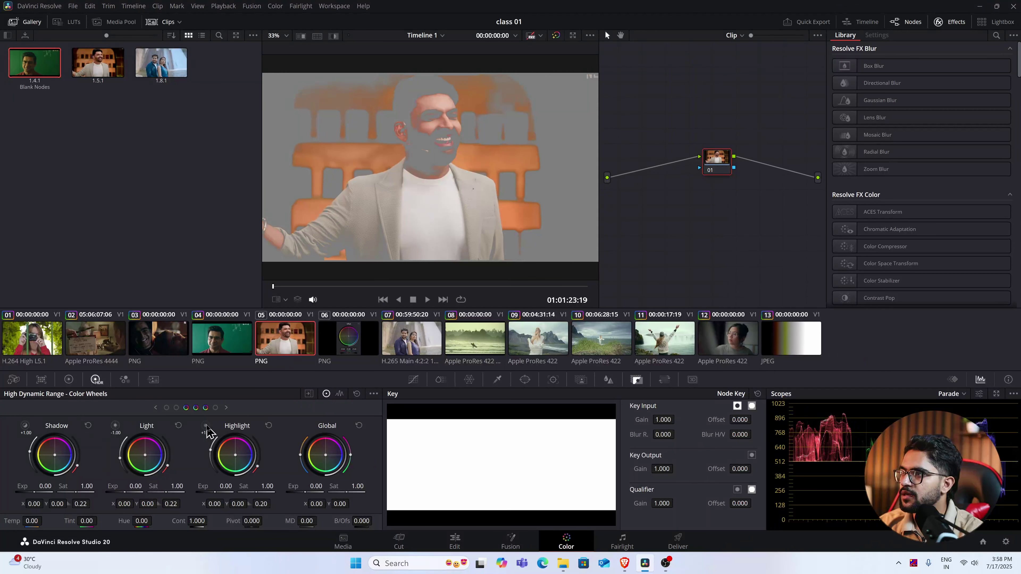
click(205, 428)
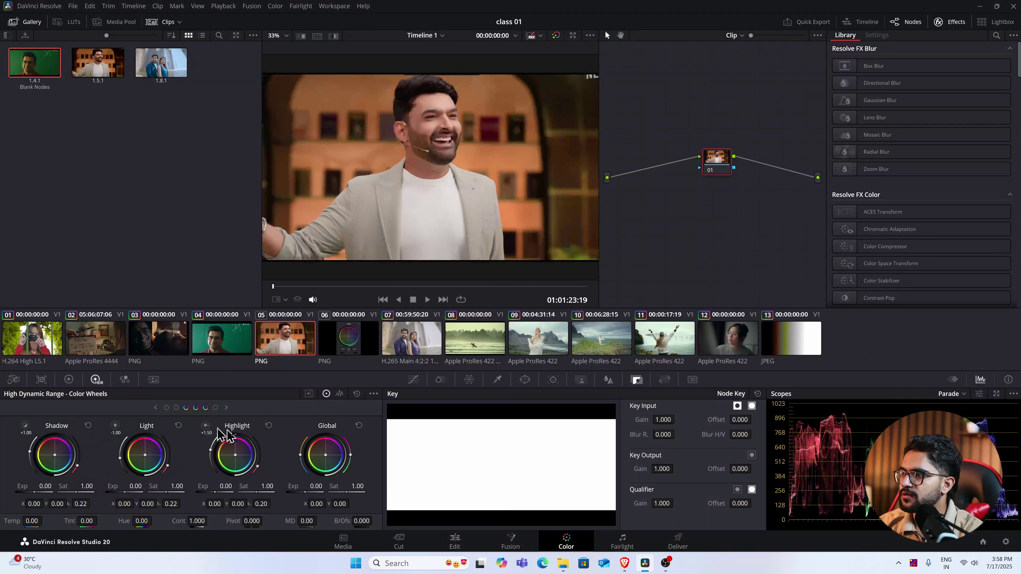
click(227, 408)
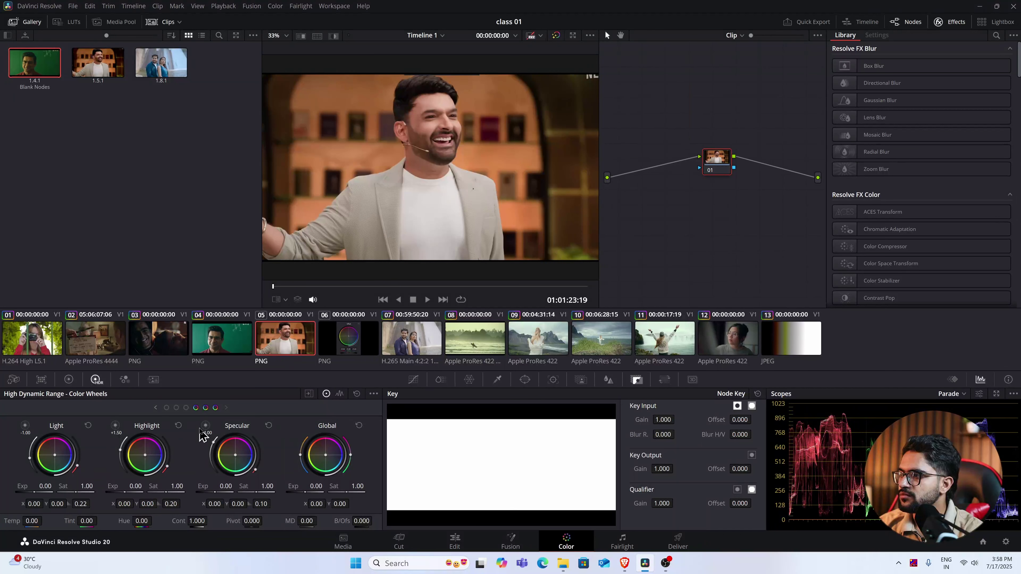
click(205, 427)
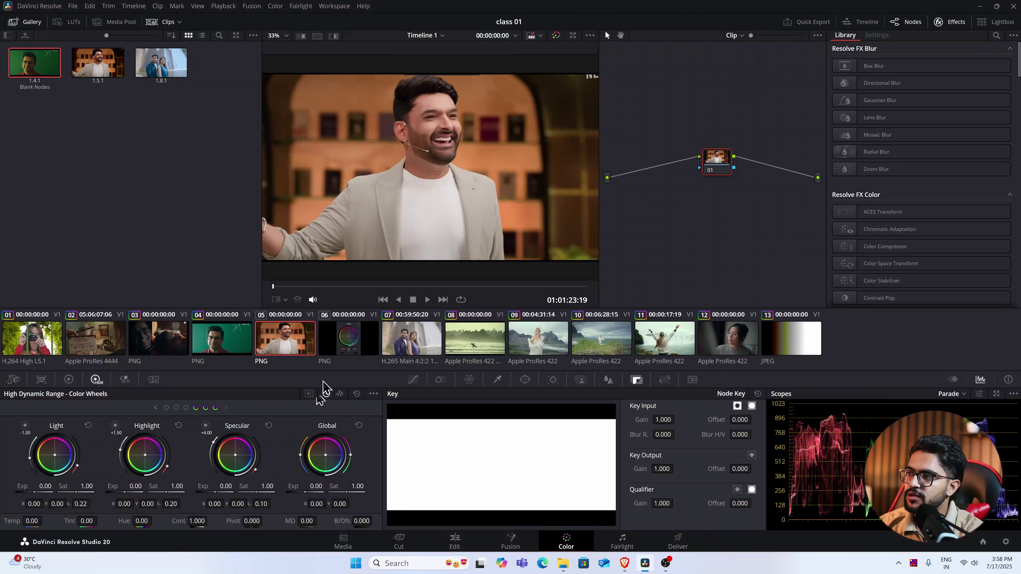
mouse_move(206, 430)
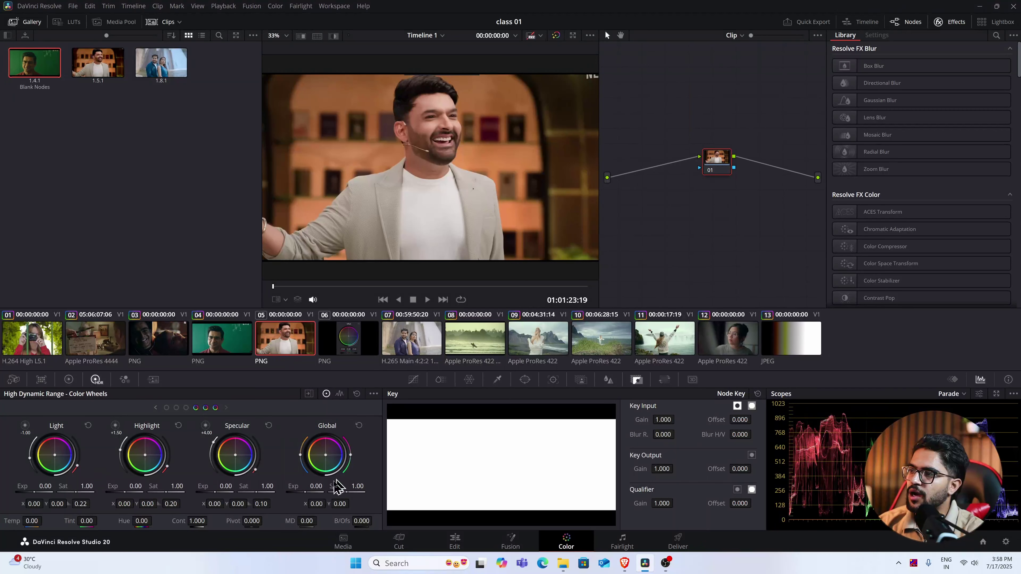
Step: Raise clip 05's HDR Global exposure to 0.41 and its primary Offset to 31.60
drag(316, 486, 332, 486)
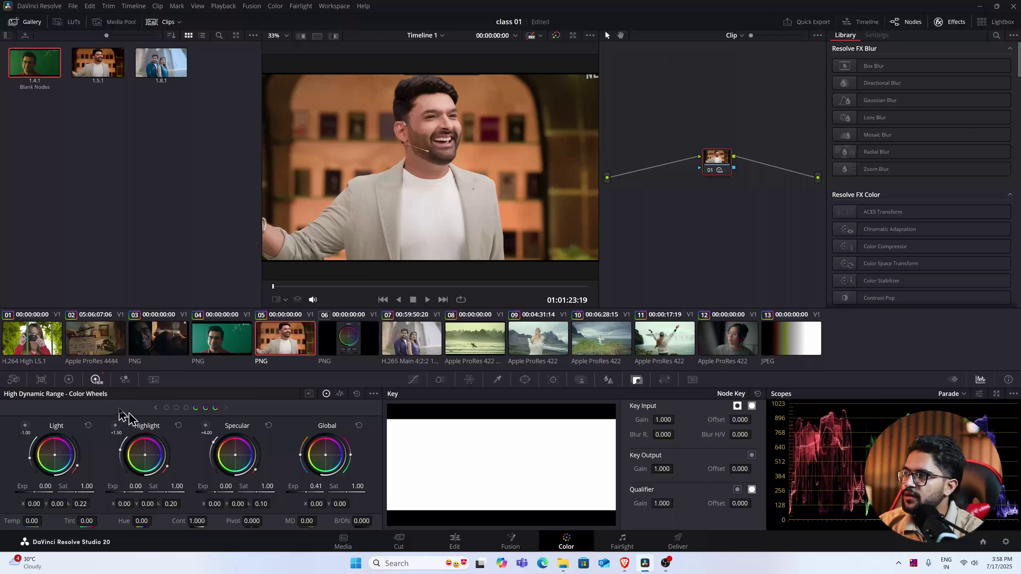
click(69, 379)
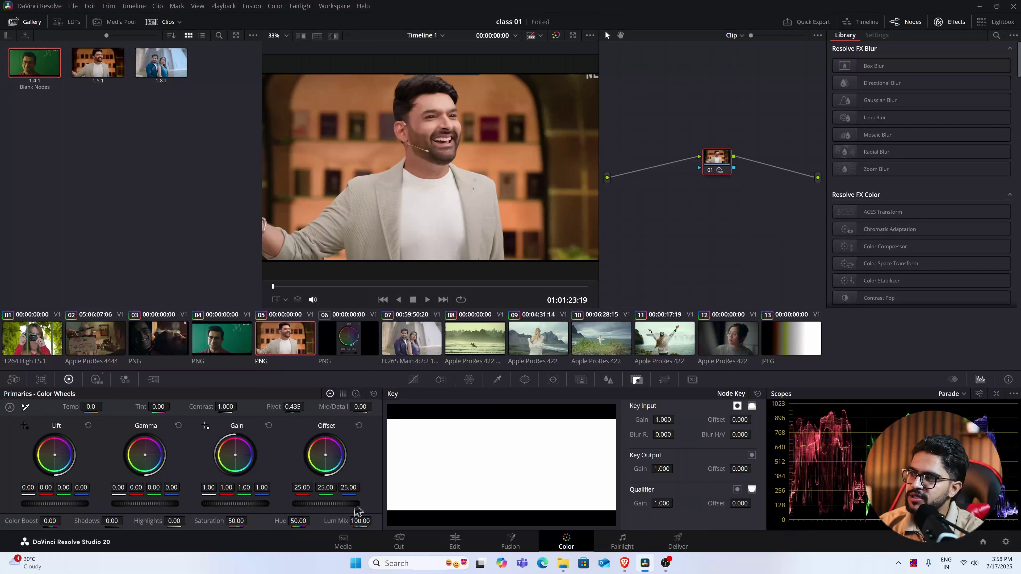
drag(313, 504, 340, 504)
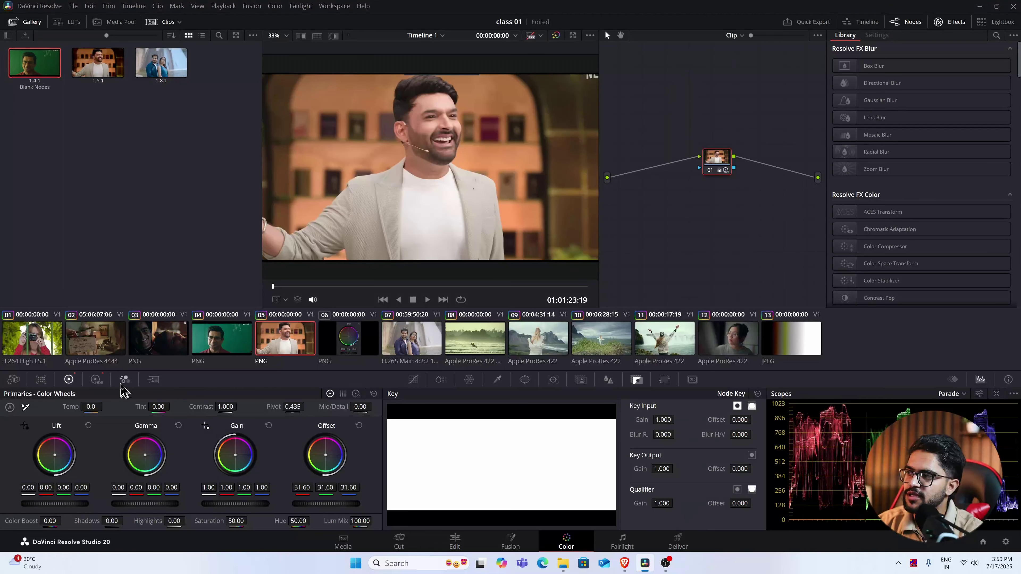
click(96, 379)
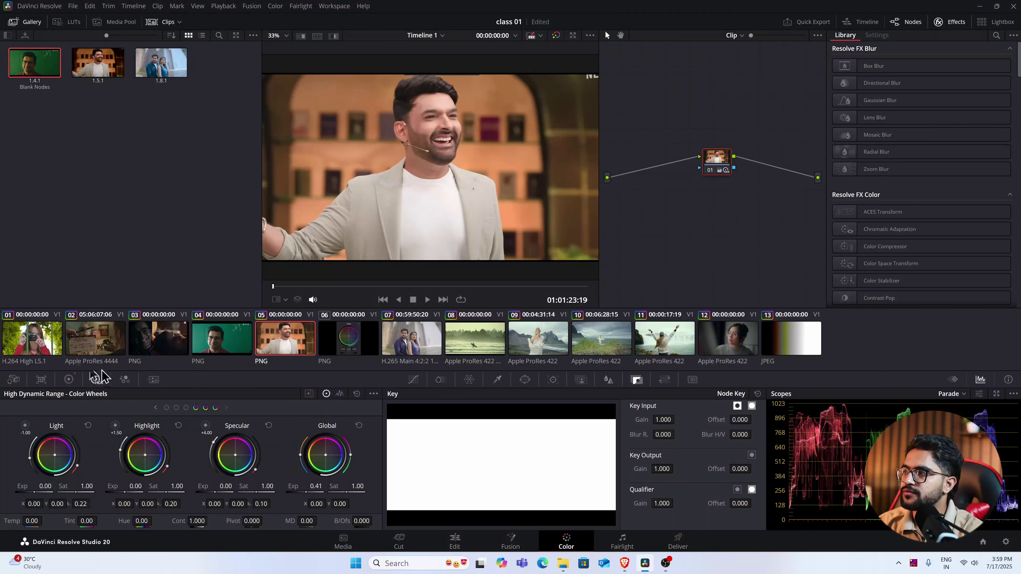
Step: Replace the whole node tree of clip 01 with a single blank serial node placed between the input and output
click(39, 342)
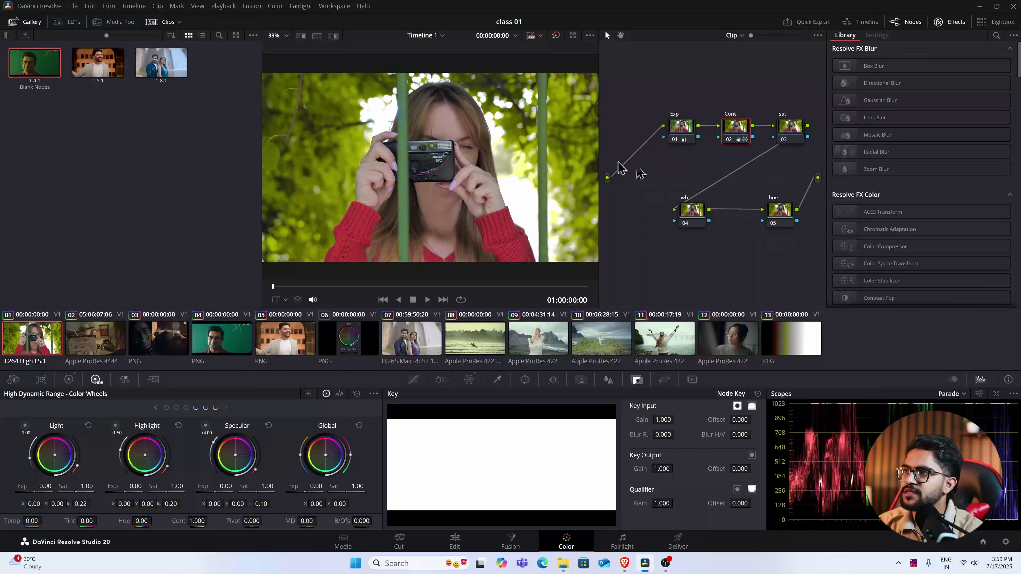
right_click(677, 246)
click(698, 357)
drag(669, 83, 801, 233)
key(Delete)
key(alt+s)
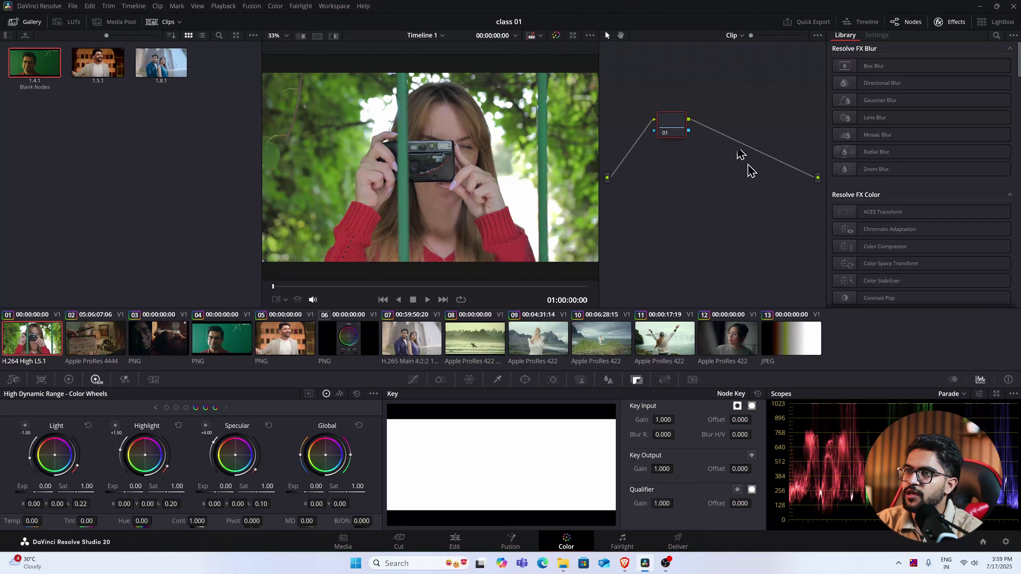
drag(668, 123, 699, 148)
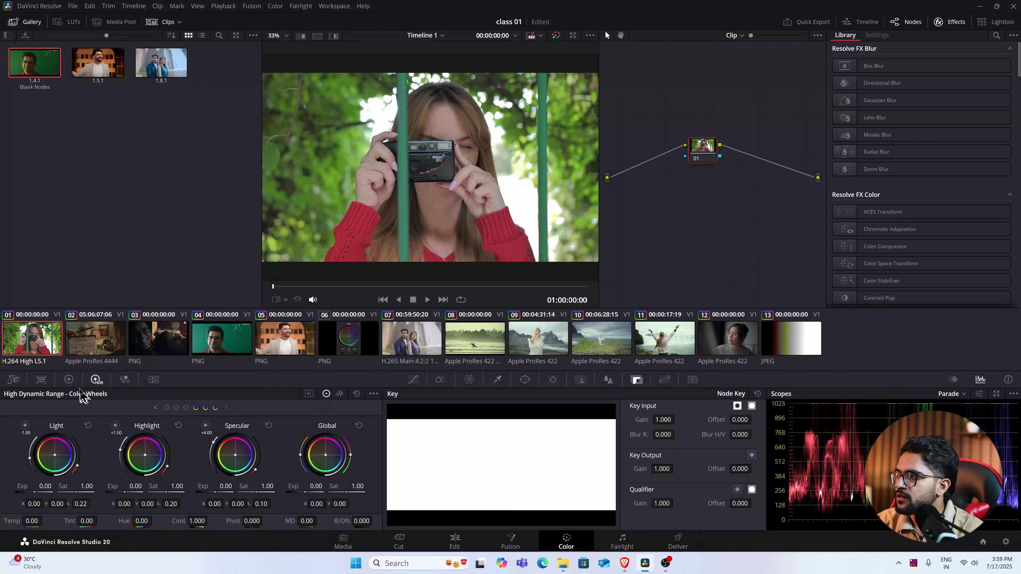
Step: Brighten clip 01 with the primary Offset at 41.90 and grab a still of the result
click(68, 379)
drag(326, 504, 392, 504)
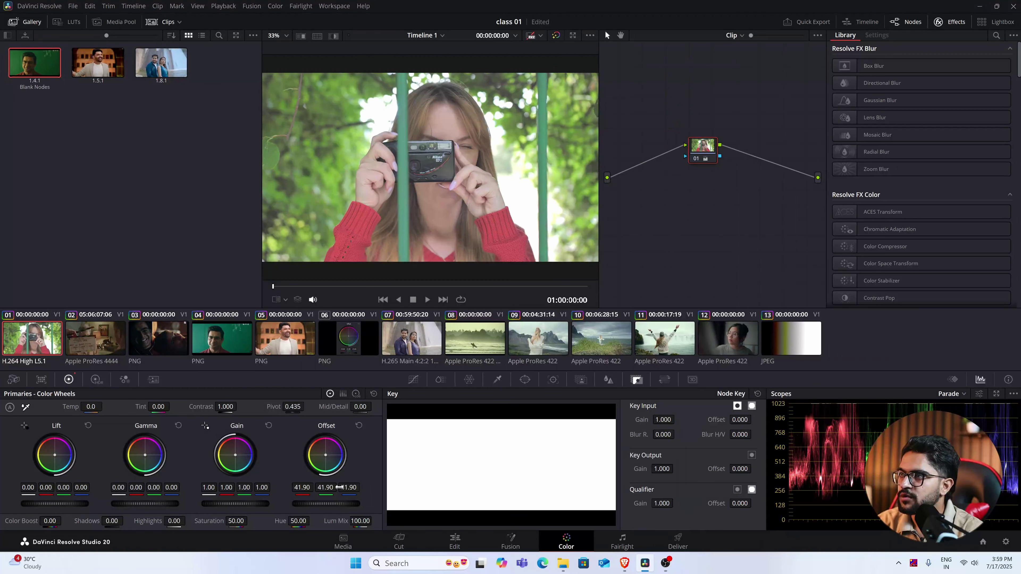
right_click(424, 119)
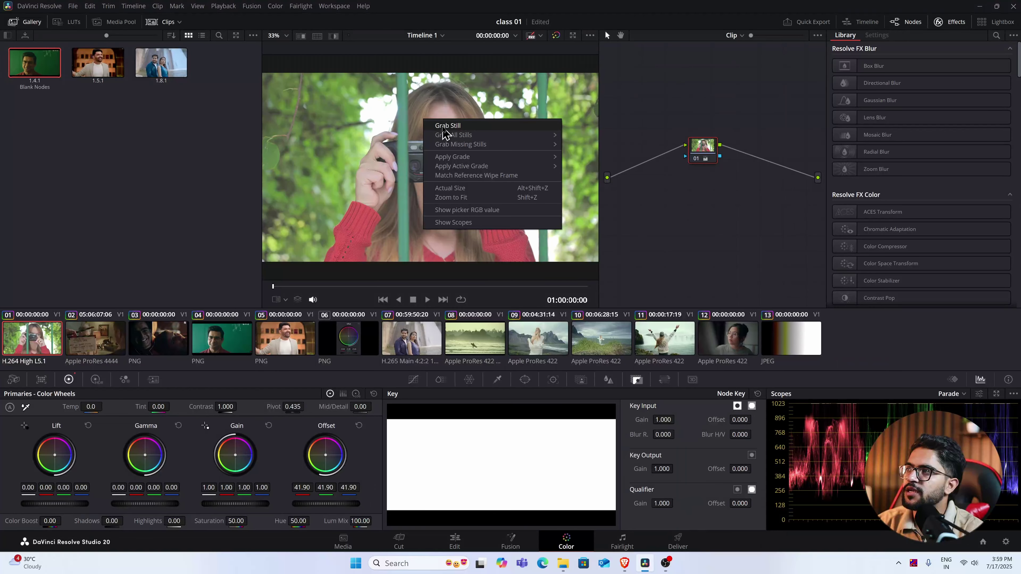
click(443, 127)
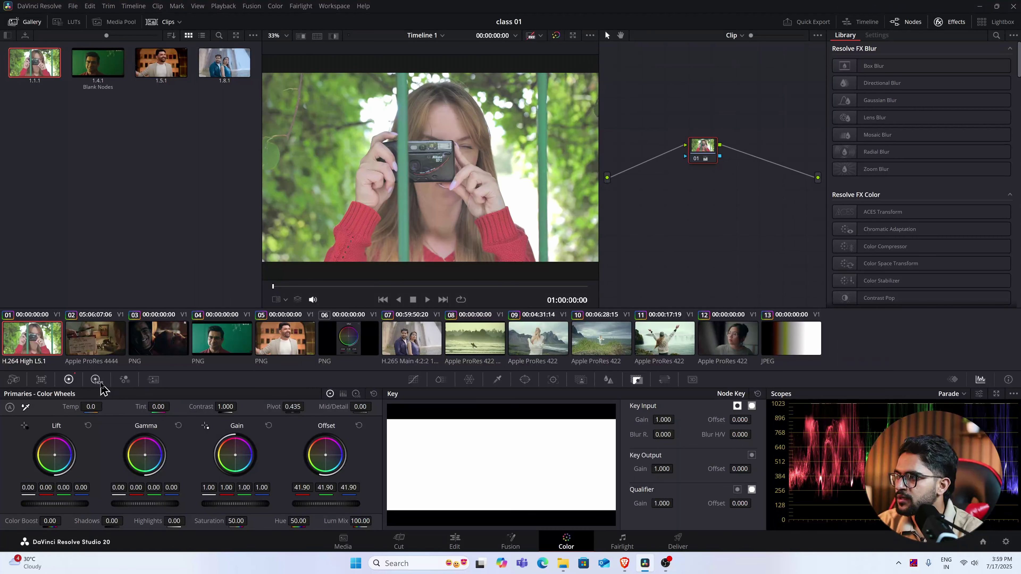
Step: Reset the grade on clip 01's node and set its HDR Global exposure to 1.20
right_click(704, 149)
click(710, 159)
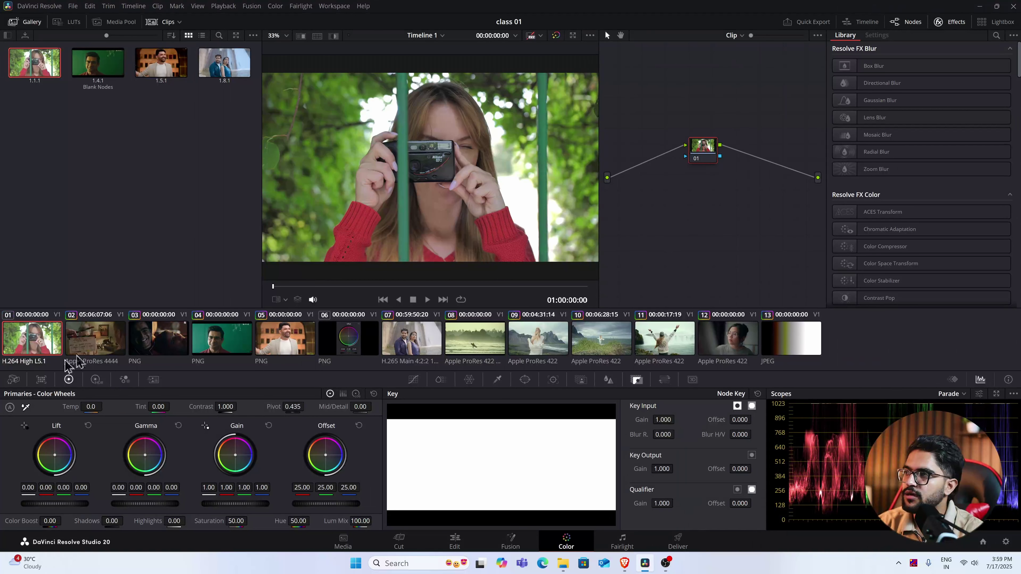
click(97, 381)
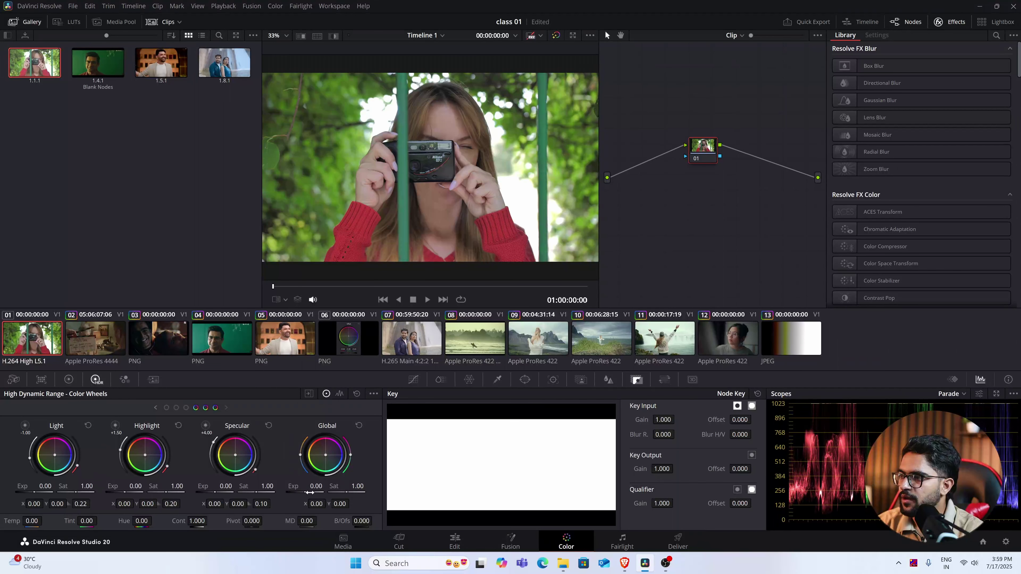
drag(316, 487, 360, 487)
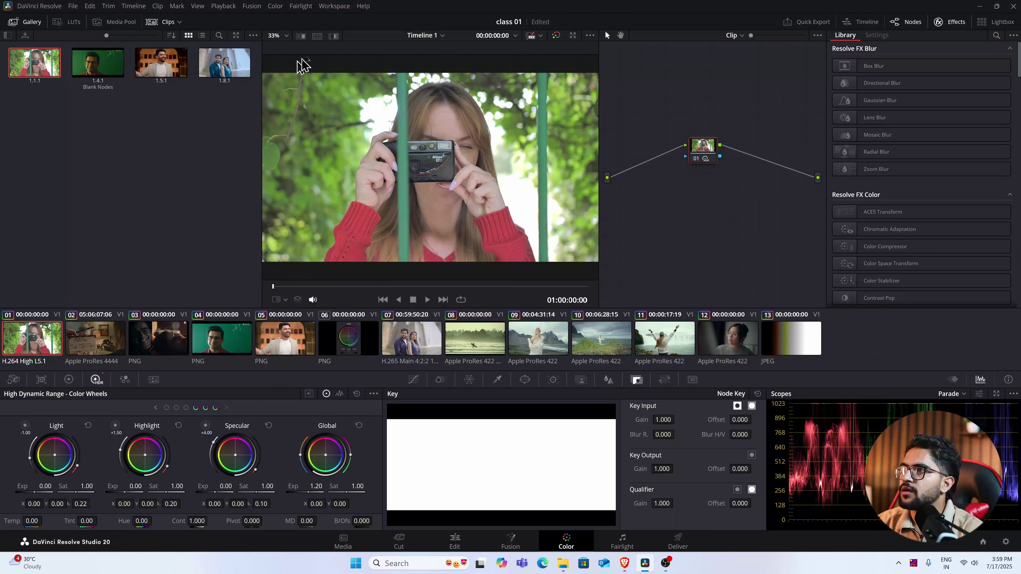
Step: Wipe the saved Offset still against clip 01's HDR exposure grade to compare them, and reset the node's grade
click(302, 38)
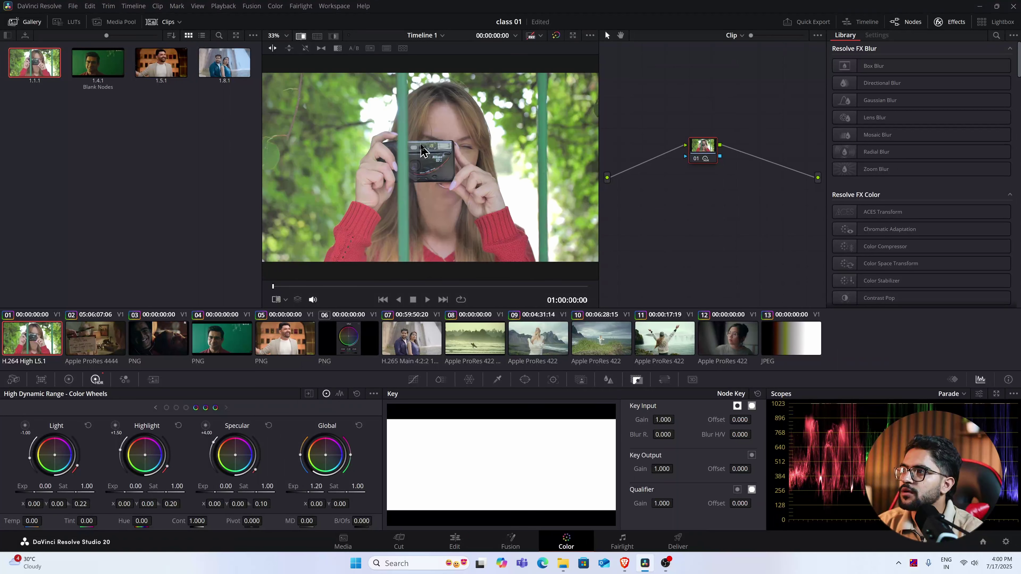
mouse_move(417, 144)
mouse_down()
mouse_move(487, 144)
mouse_move(399, 144)
mouse_move(437, 144)
mouse_up()
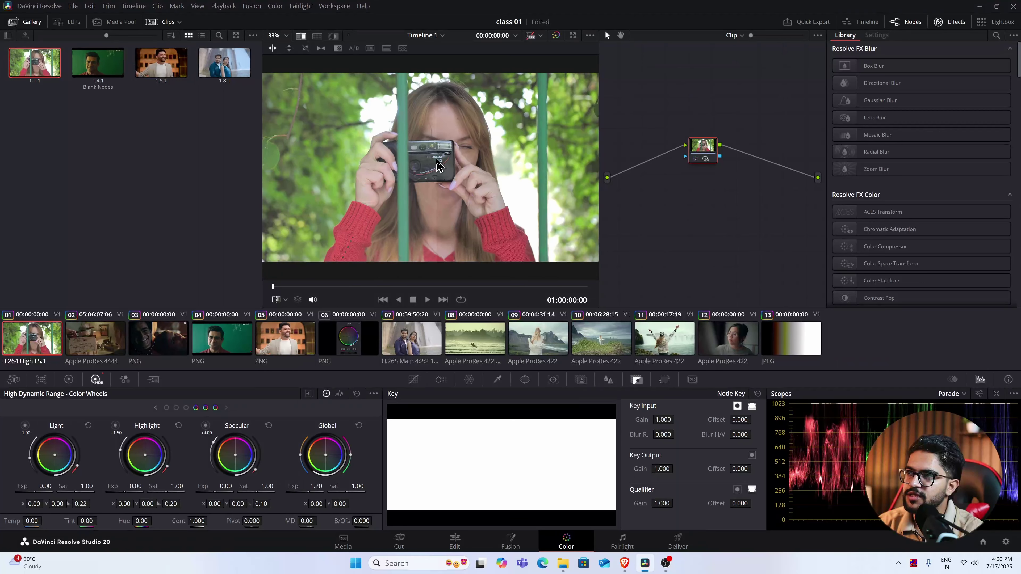
drag(439, 172, 457, 210)
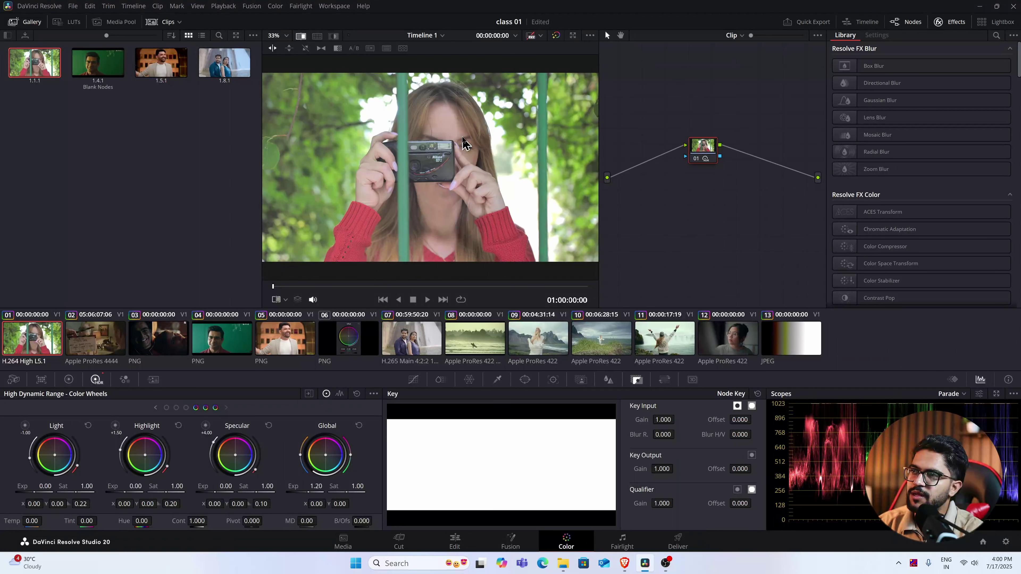
drag(457, 134, 392, 197)
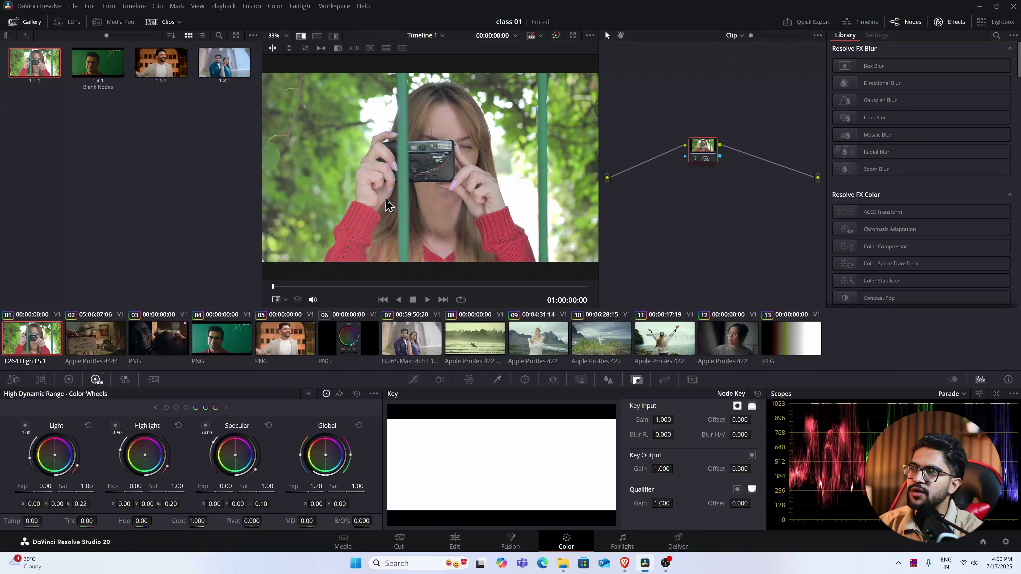
drag(387, 201, 447, 208)
right_click(701, 143)
click(721, 152)
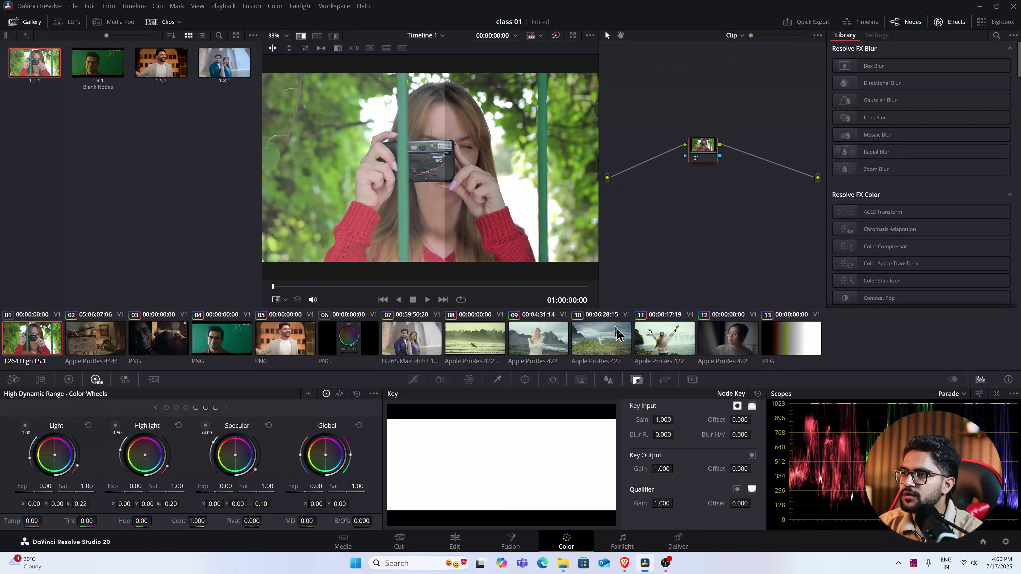
Step: Replace the whole node tree of clip 12 with a single blank serial node
click(722, 345)
drag(612, 70, 815, 277)
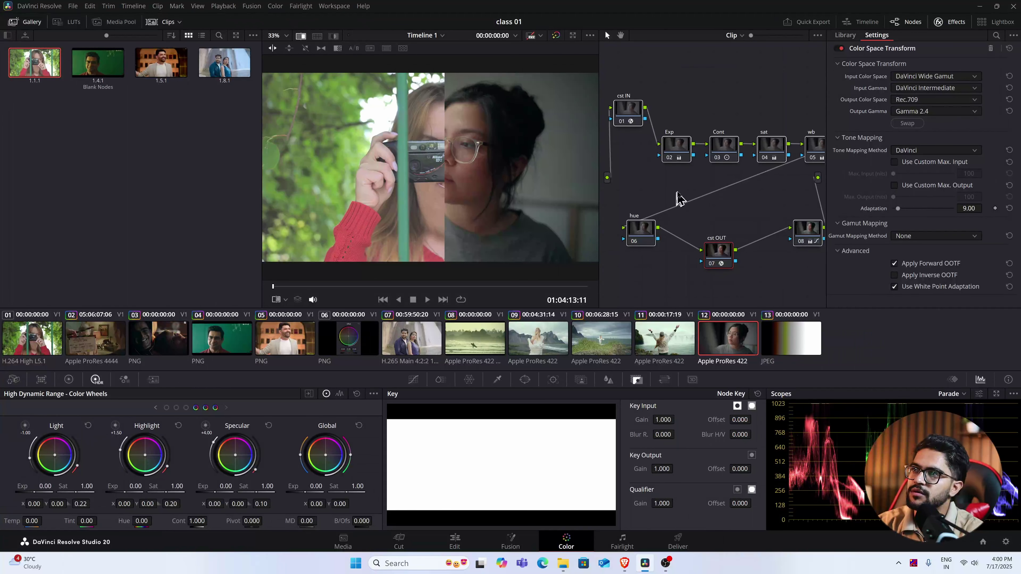
key(Delete)
key(alt+s)
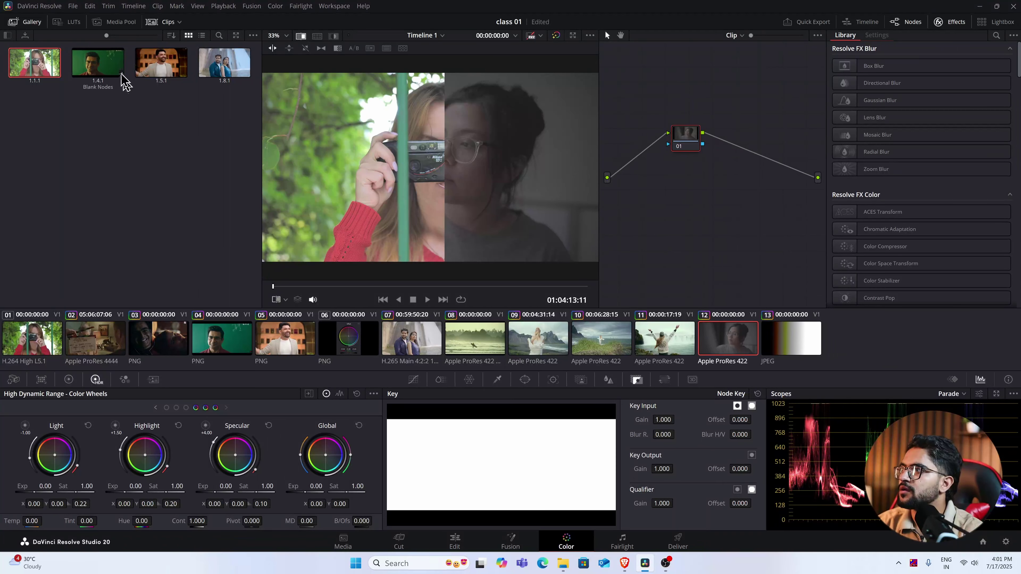
Step: Try the grade of still 1.8.1 on clip 12, and clear its nodes back to one blank serial node
middle_click(220, 63)
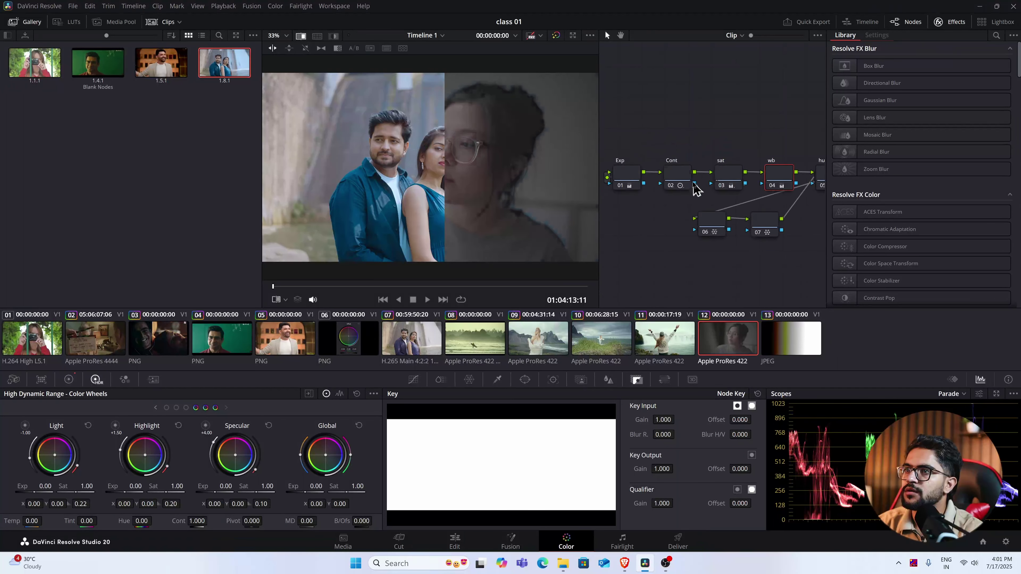
drag(698, 145, 700, 123)
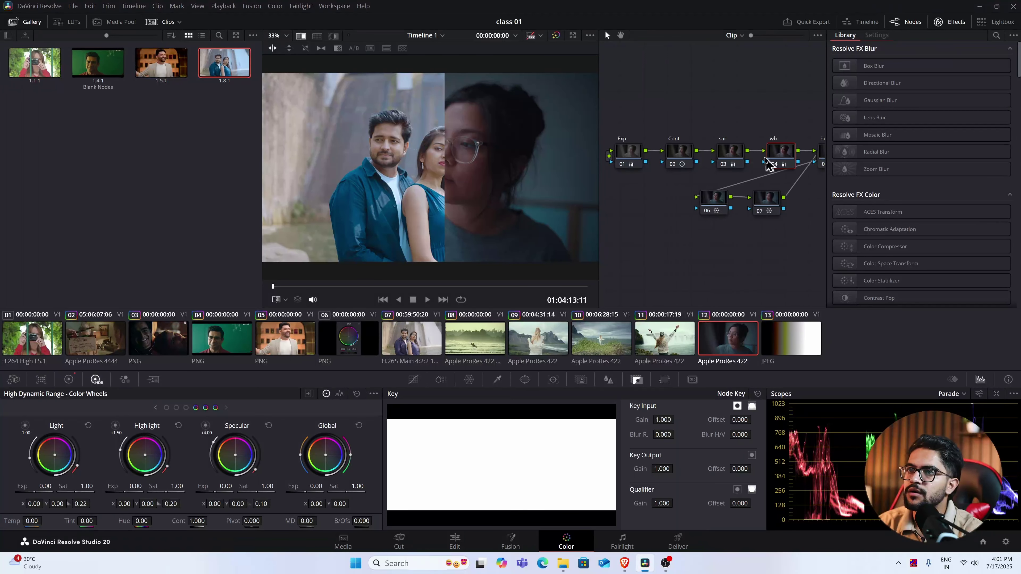
drag(615, 112, 820, 246)
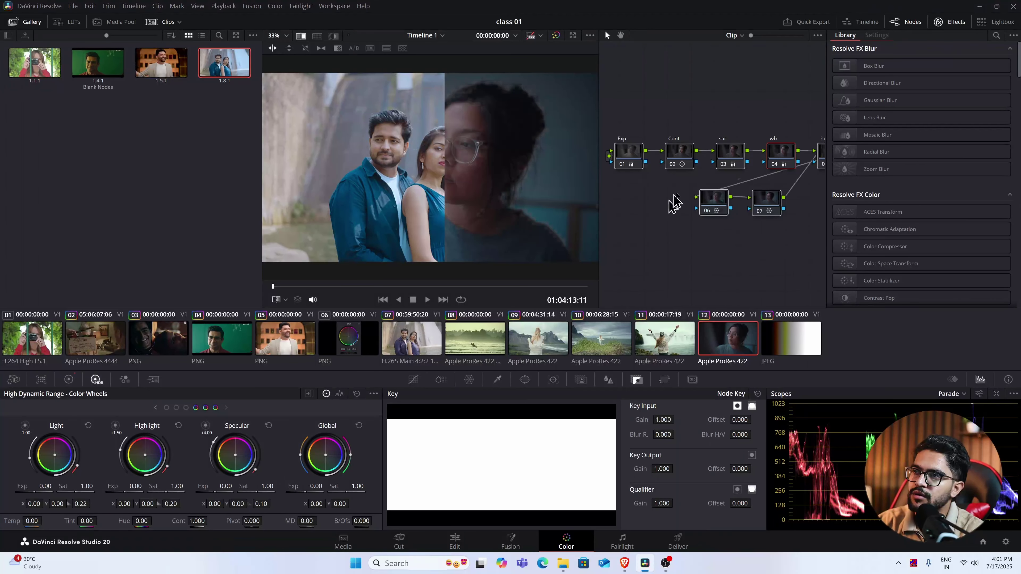
key(Delete)
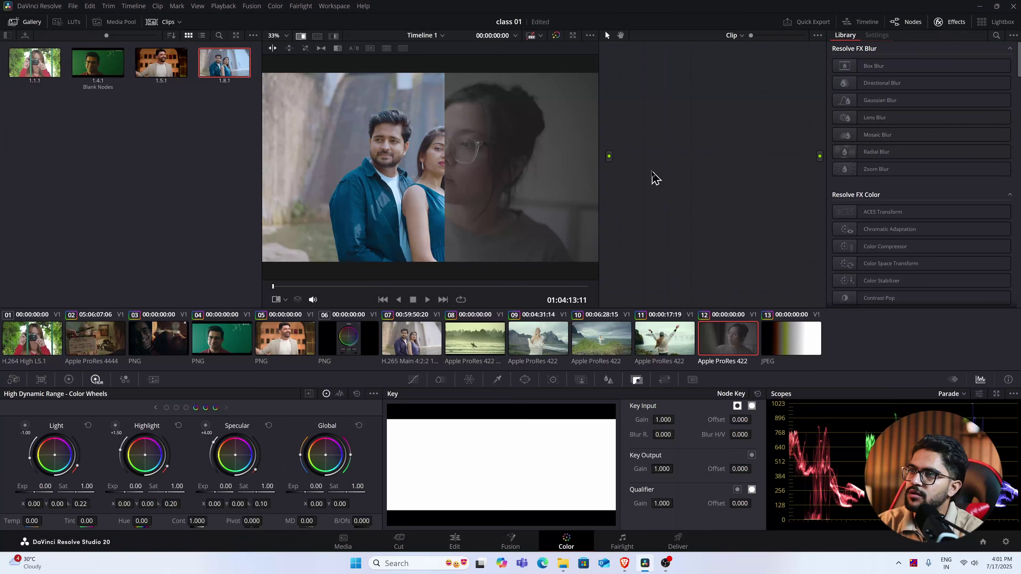
key(alt+s)
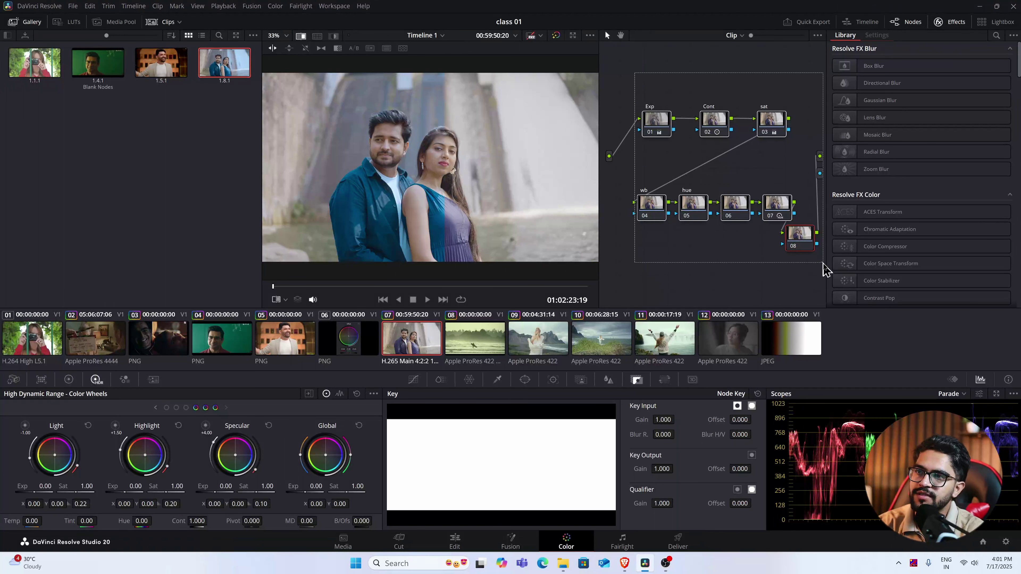
Step: Replace the whole node tree of clip 07 with a single blank serial node placed between the input and output
key(Delete)
key(alt+s)
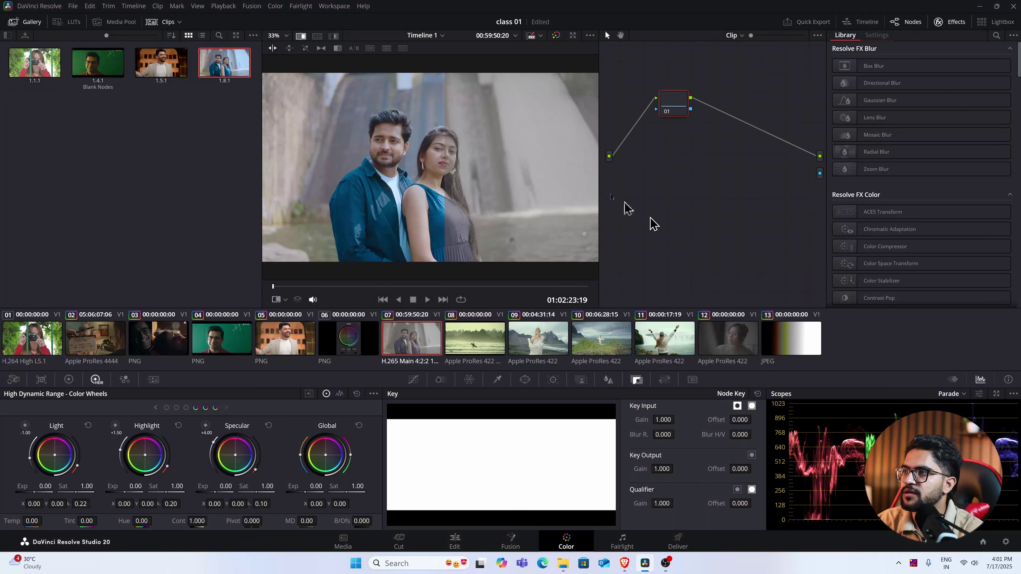
drag(676, 101, 686, 141)
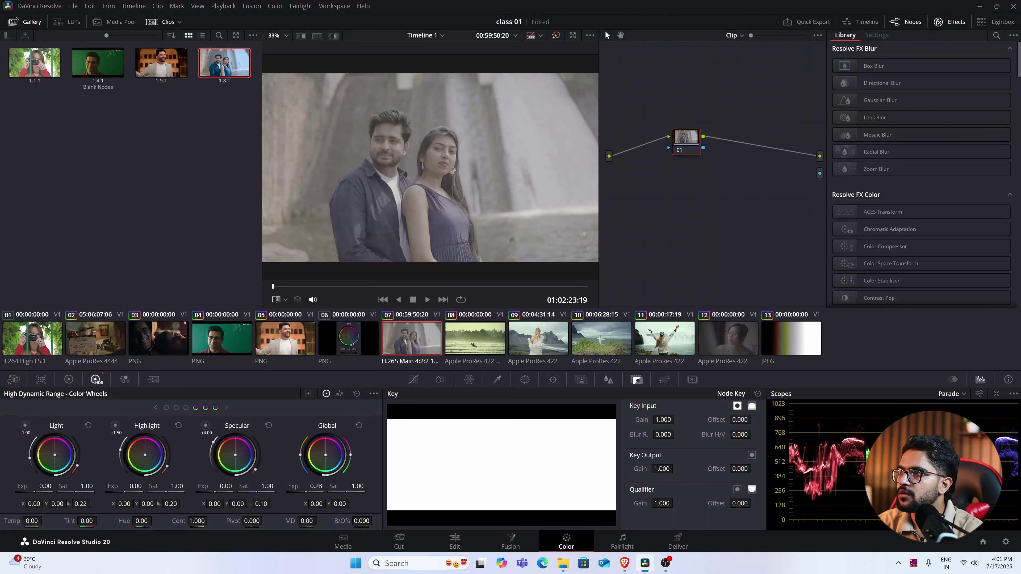
drag(303, 492, 309, 493)
key(ctrl+z)
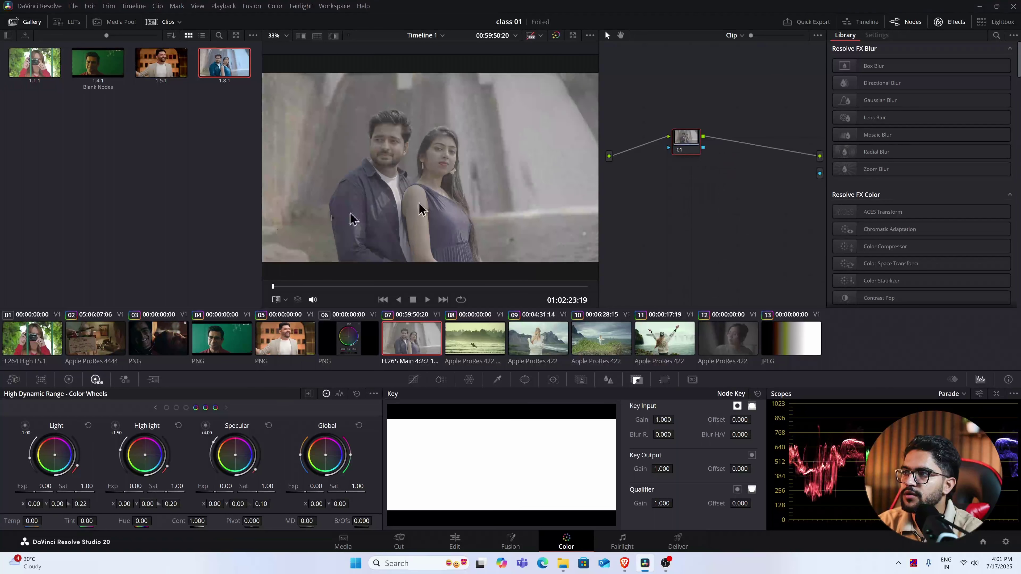
Step: Add a second serial node to clip 07 with primary contrast 1.466 and saturation 68.20
key(alt+s)
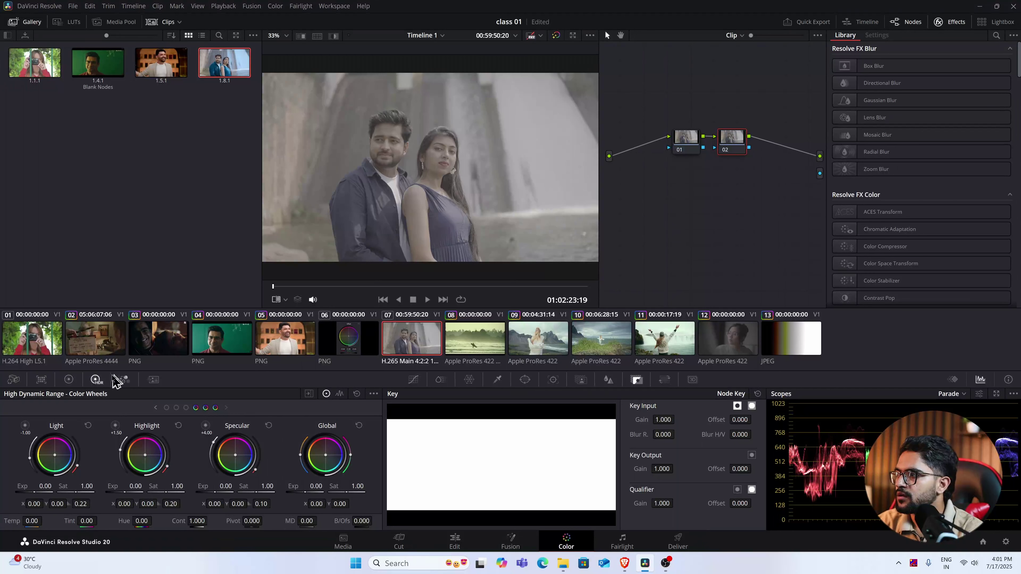
click(69, 379)
drag(213, 406, 239, 406)
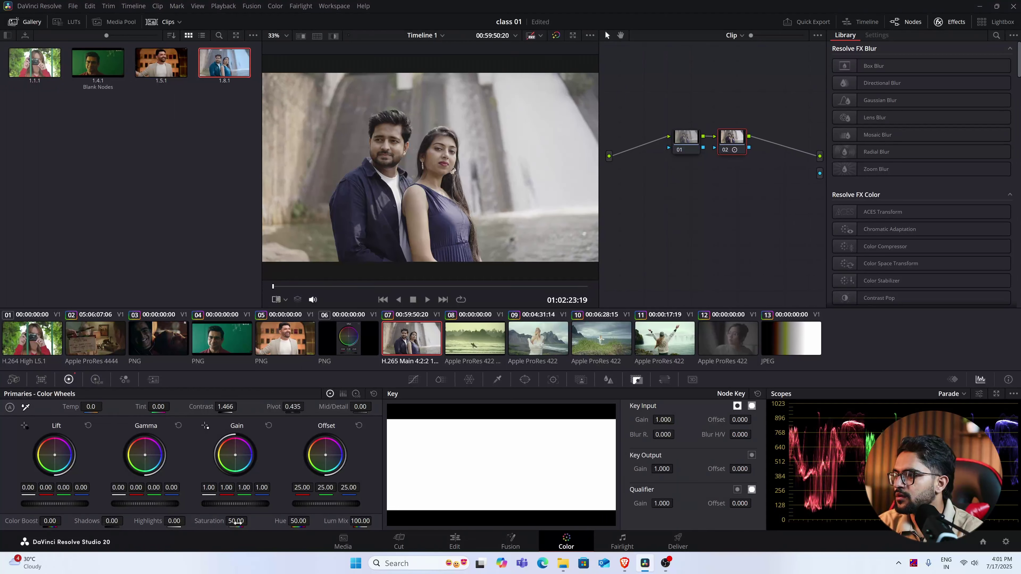
drag(249, 520, 250, 520)
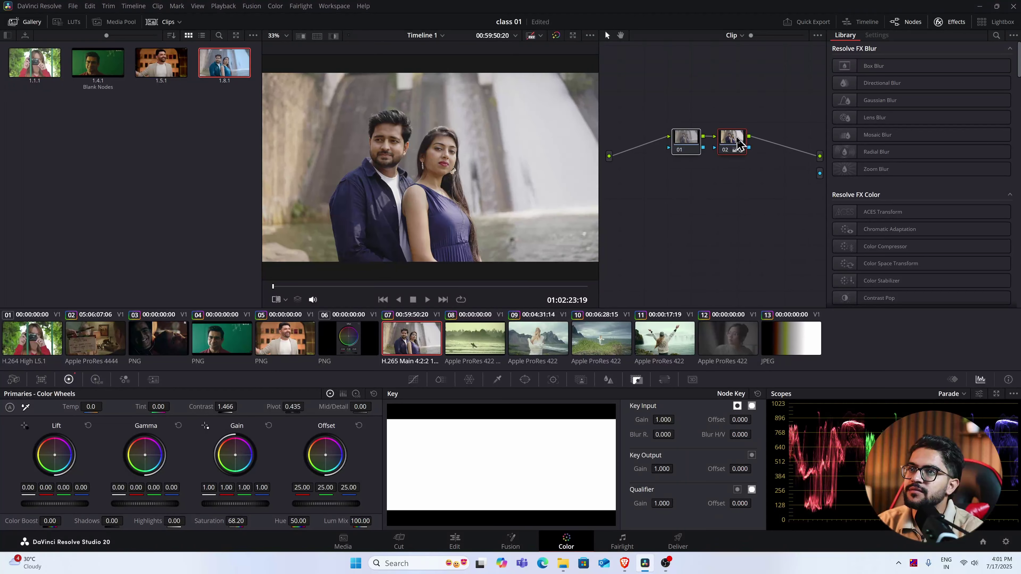
Step: Add a third serial node to clip 07, testing its primary Offset at 34.95 and resetting it
key(alt+s)
drag(750, 128, 748, 189)
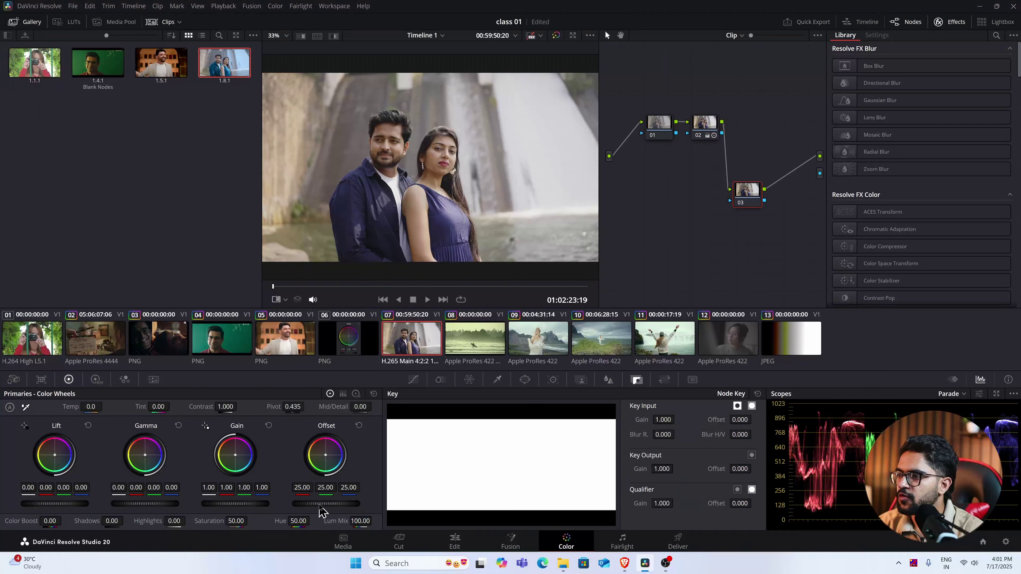
drag(315, 504, 342, 504)
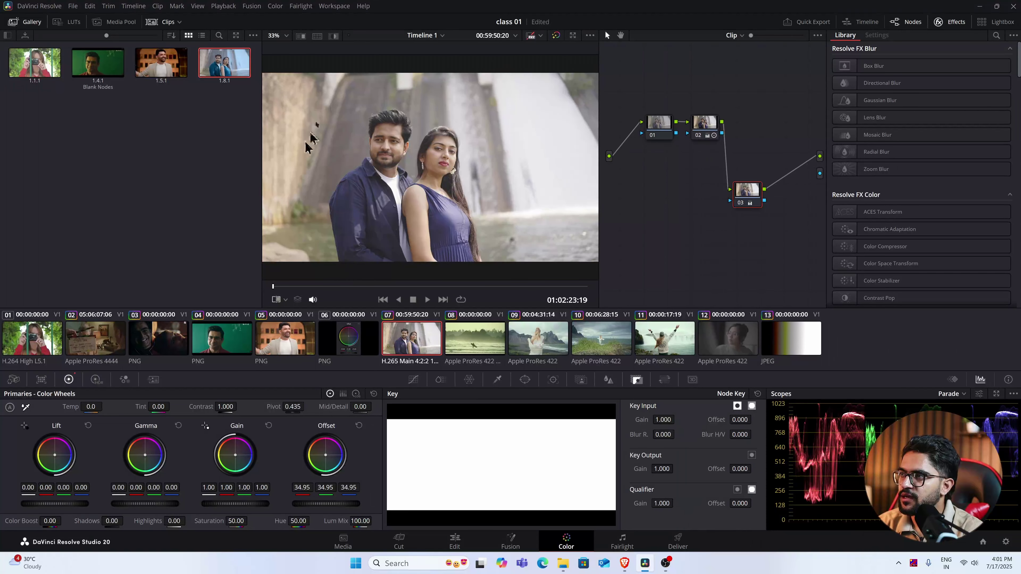
click(359, 425)
Step: Try an HDR Global exposure of 1.36 on clip 07's third node and reset the HDR wheels
click(95, 380)
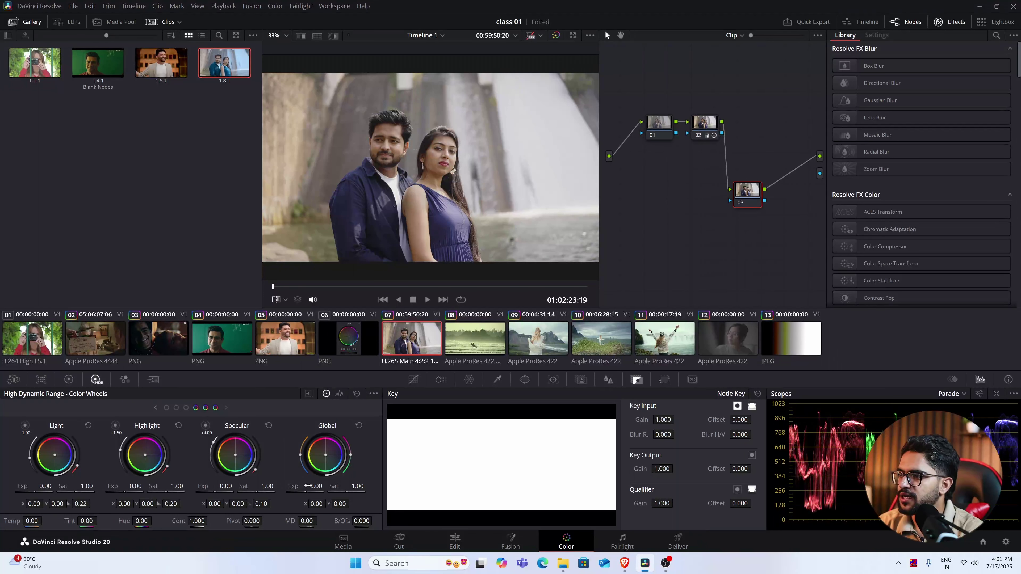
drag(315, 486, 318, 486)
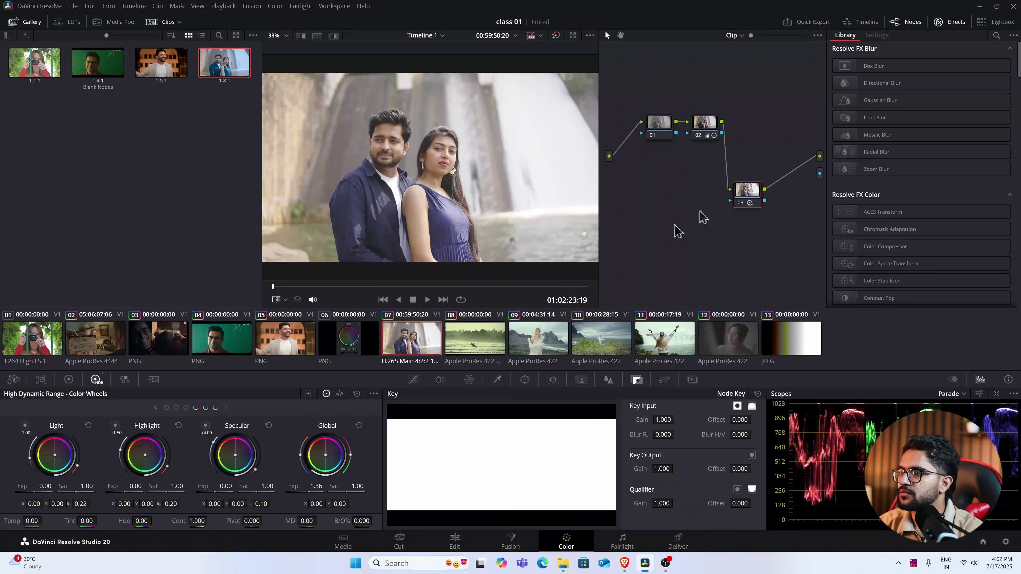
click(356, 394)
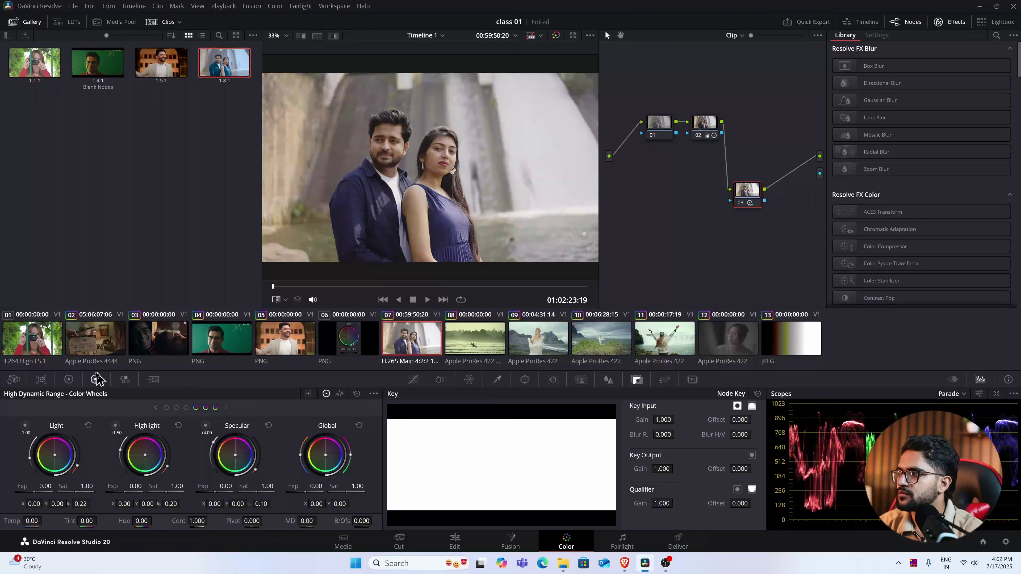
Step: Try a raised primary Offset on clip 07's third node and reset the node's grade
click(67, 380)
drag(325, 503, 362, 503)
right_click(745, 187)
click(759, 194)
drag(746, 193, 747, 175)
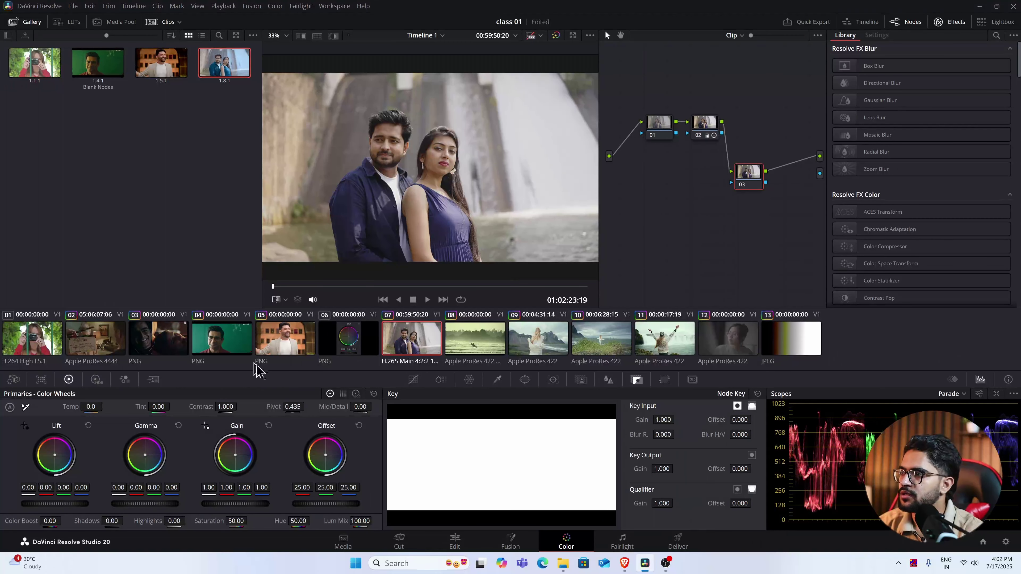
Step: Try shifting the HDR Global color balance to about Temp -1203 and Tint 6.06, and reset the Global wheel
click(95, 380)
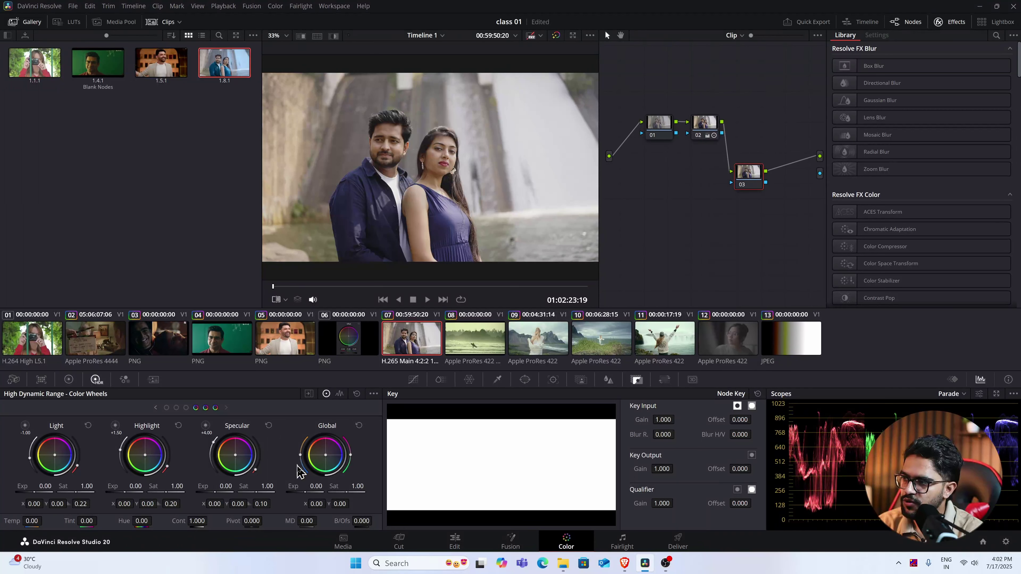
drag(302, 462, 352, 456)
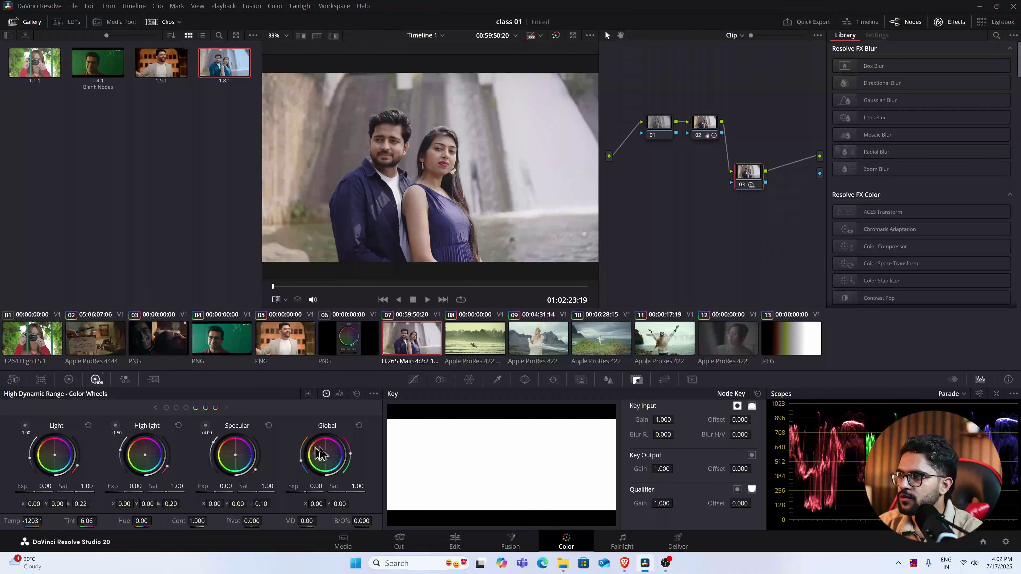
click(359, 425)
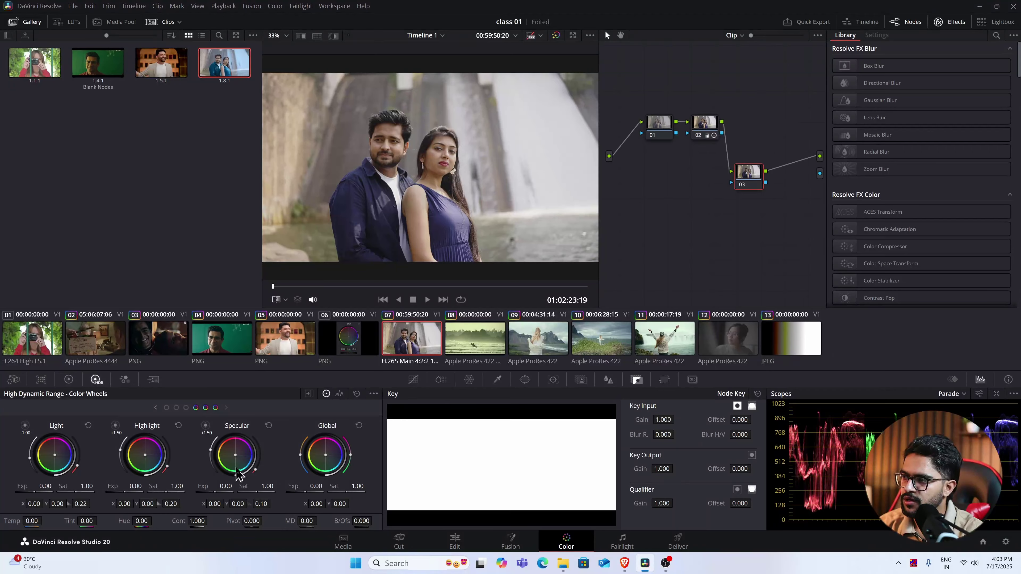
Step: Set the HDR Specular zone's falloff to 0.38 and preview which image areas the zone covers
drag(254, 471, 265, 466)
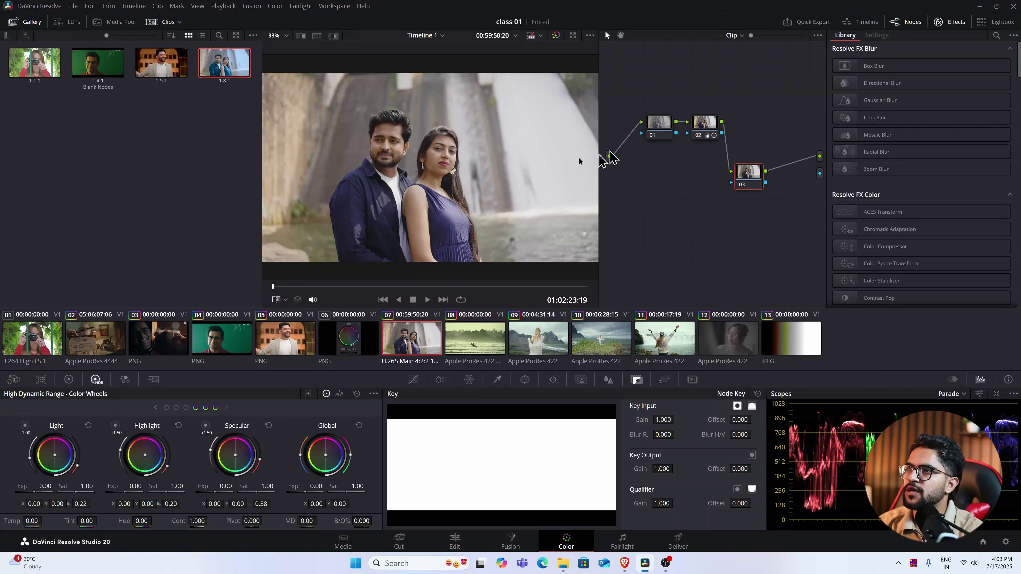
click(206, 426)
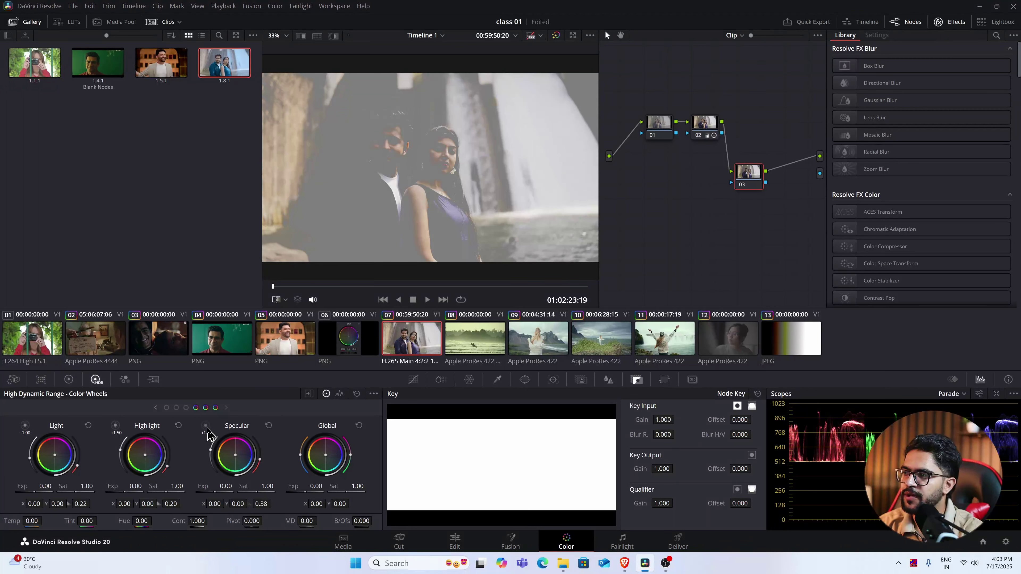
click(206, 427)
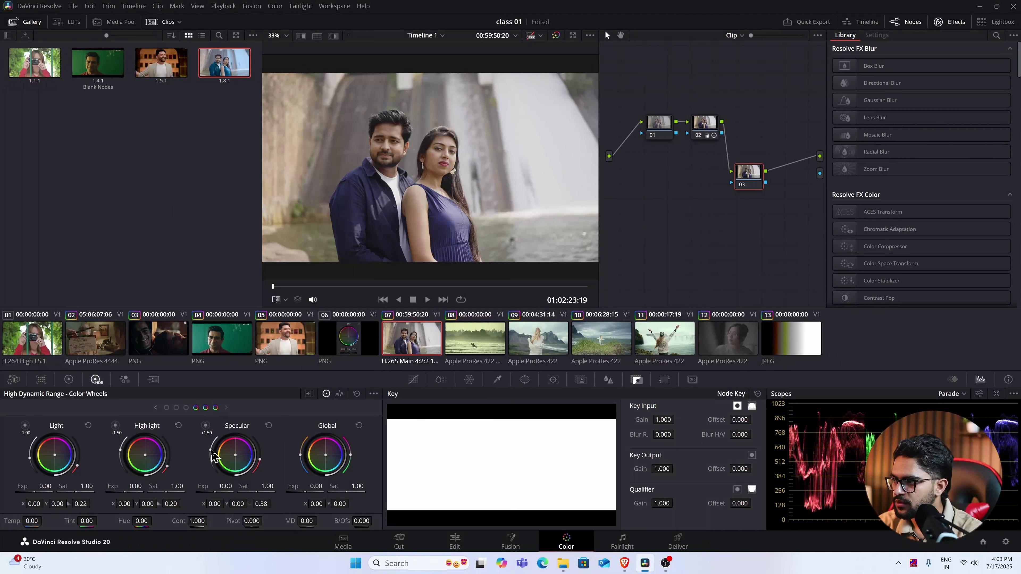
Step: Set the Specular zone's range to +5.18 and toggle its preview on and off to examine the covered areas
click(206, 427)
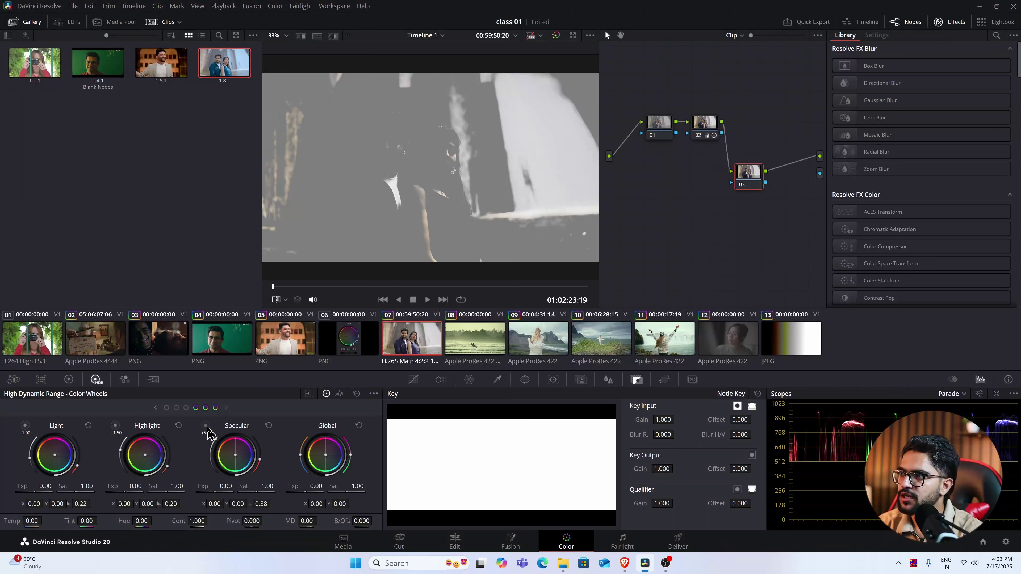
click(205, 427)
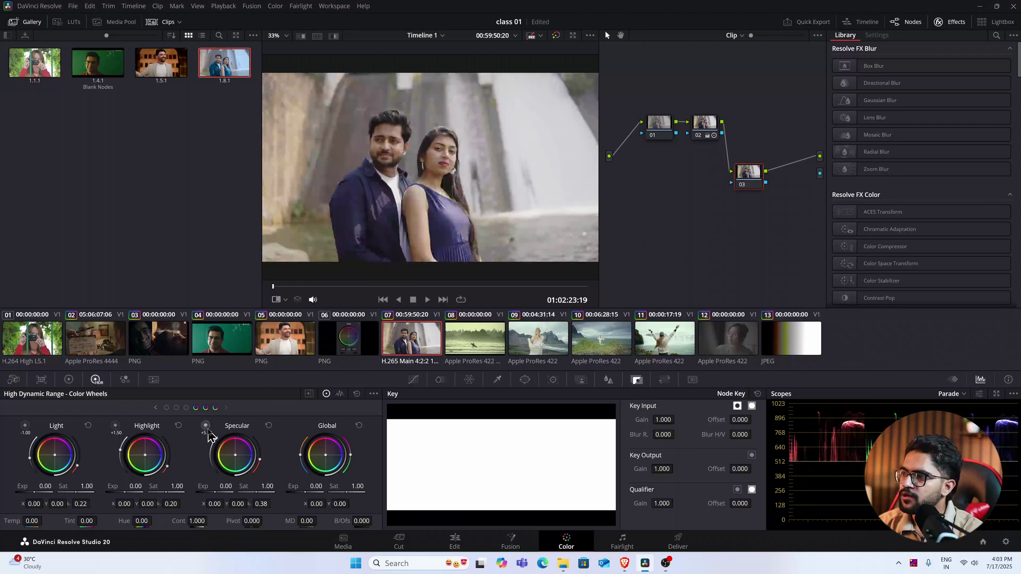
click(206, 426)
click(206, 426)
click(206, 427)
click(206, 426)
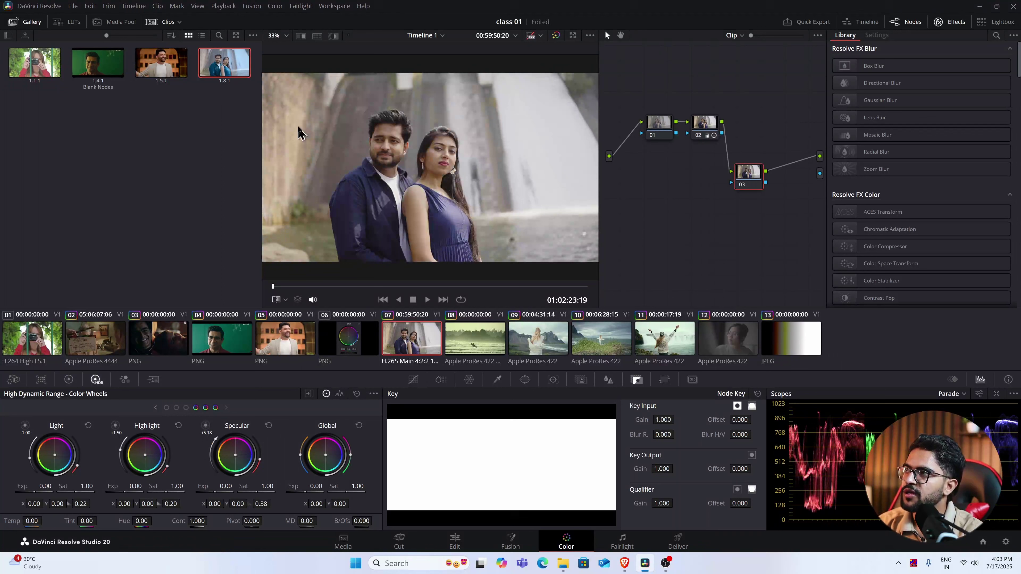
Step: Turn on the viewer's highlight display and adjust the Specular zone's range boundary
click(332, 39)
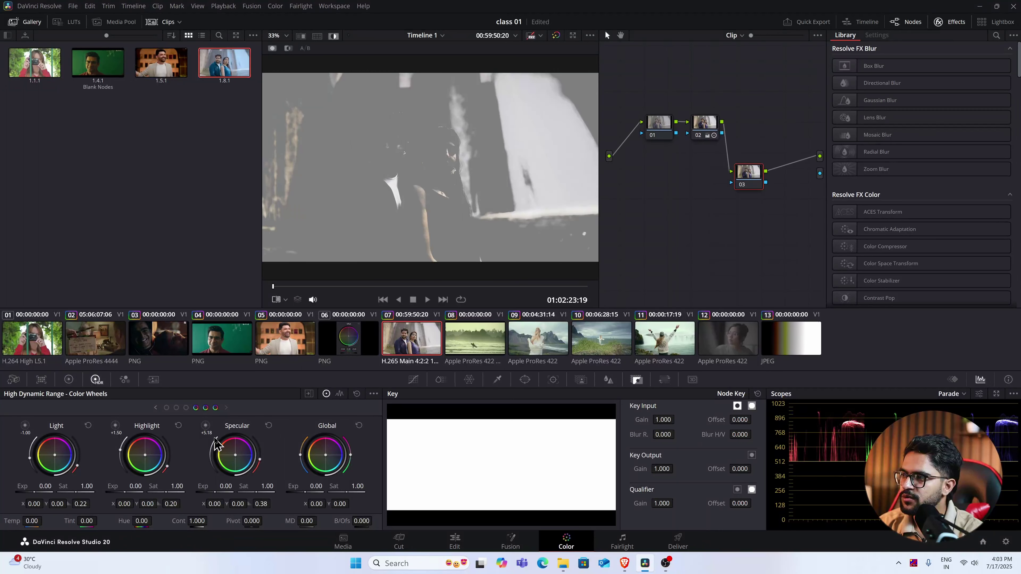
drag(216, 445, 254, 483)
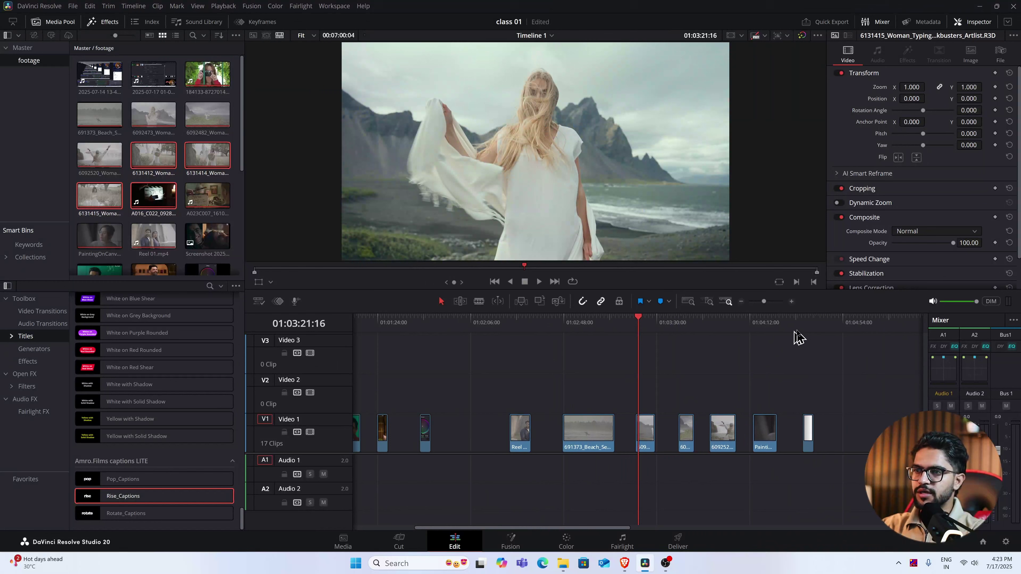
Step: Move the playhead to the 6131415 woman-typing RED clip at the timeline's end and show its file information
drag(796, 331, 764, 325)
scroll(625, 441, down, 2)
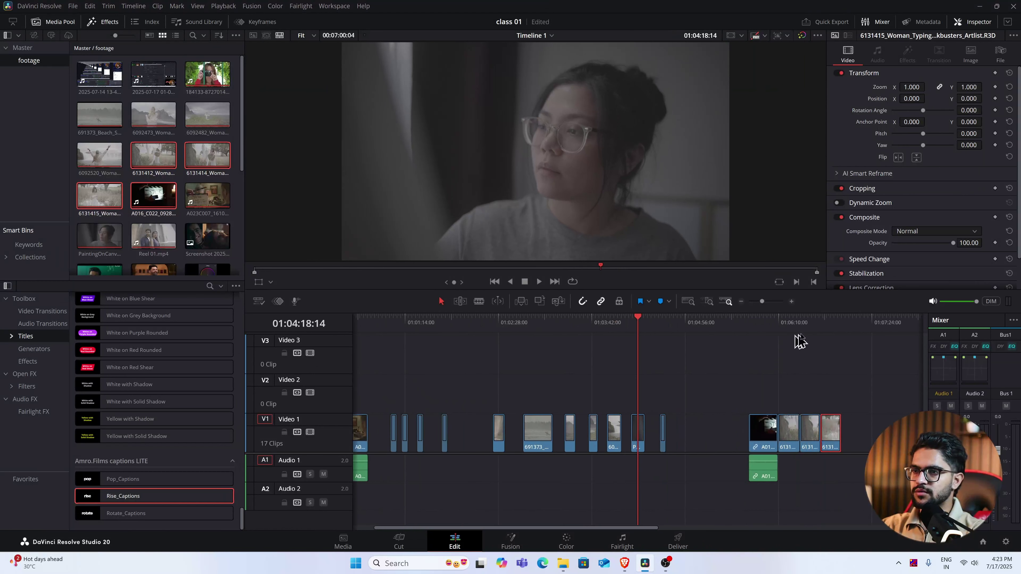
click(822, 333)
scroll(800, 342, down, 1)
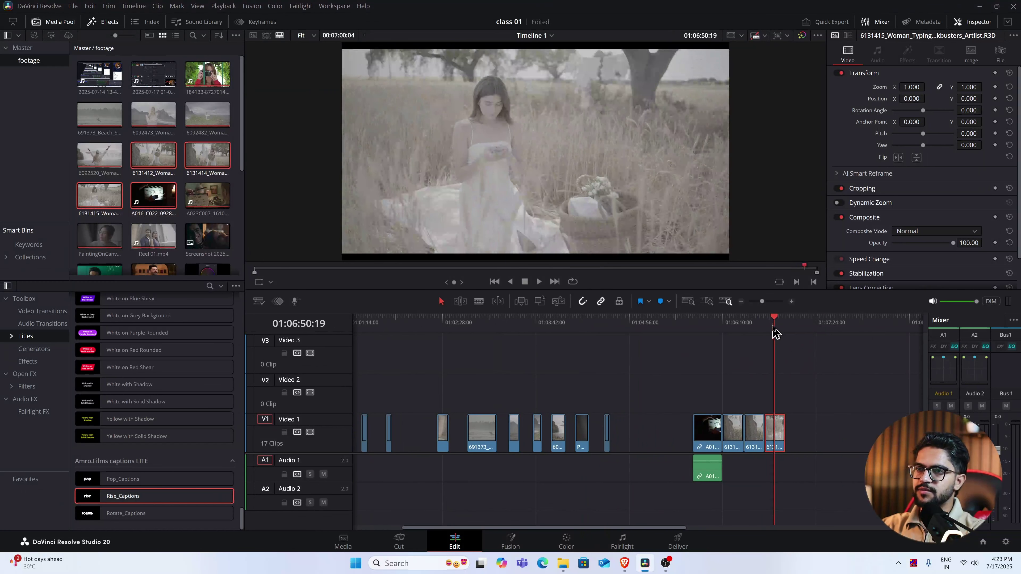
scroll(768, 340, up, 2)
click(661, 336)
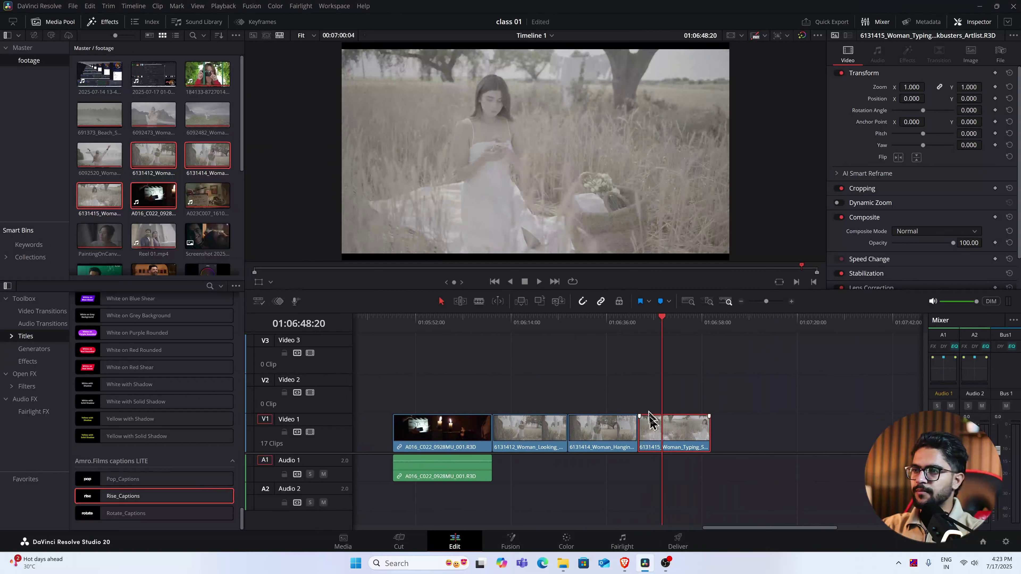
click(999, 55)
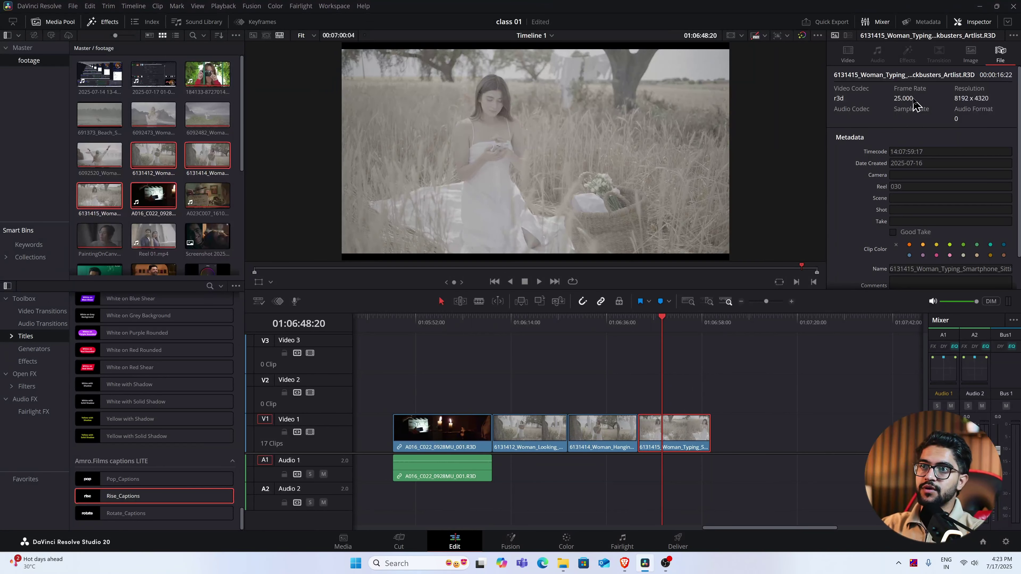
Step: Open the clip for color grading, enlarge the node graph area and apply the Blank Nodes still's node tree
click(566, 540)
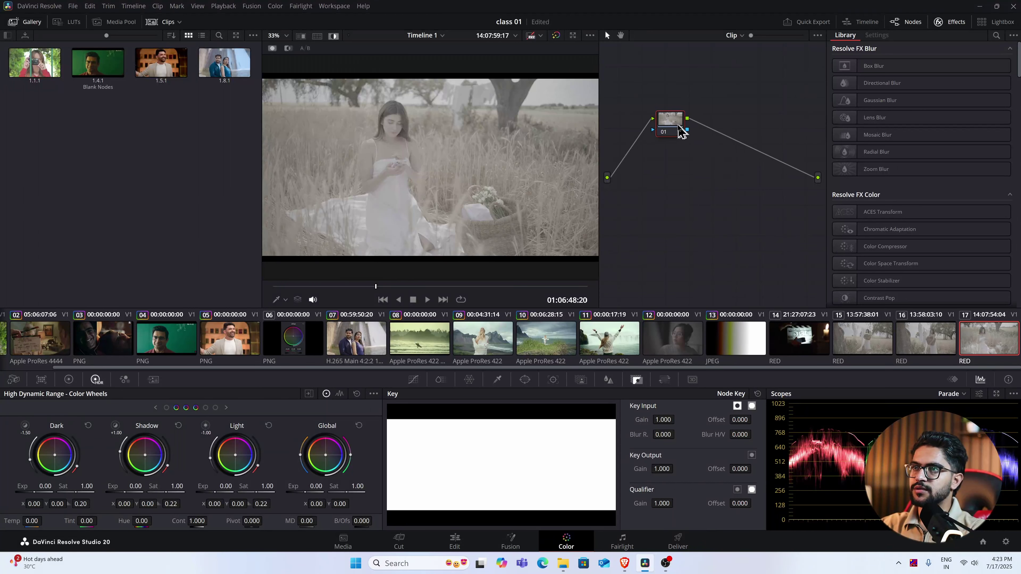
drag(679, 128, 673, 126)
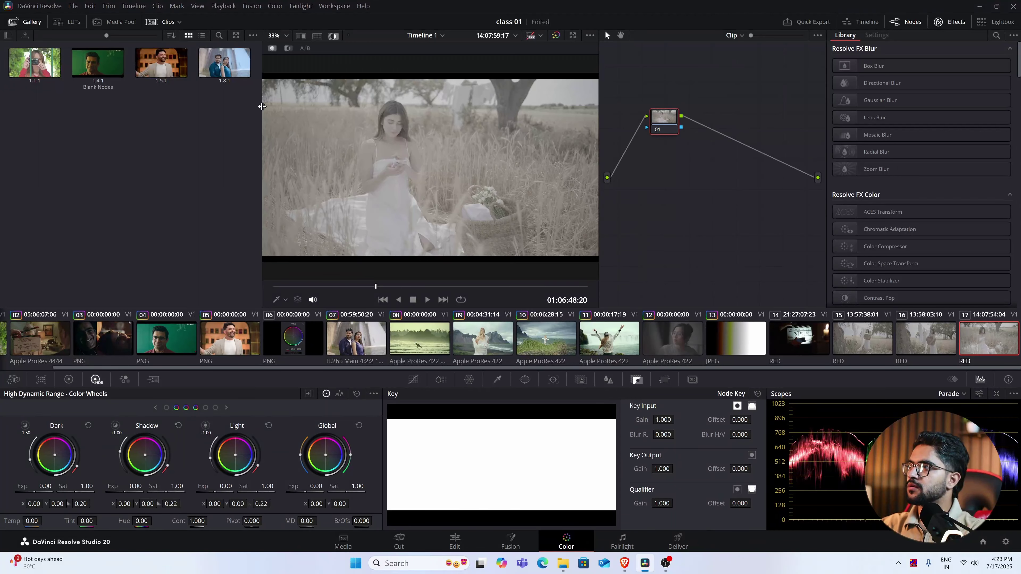
drag(262, 106, 184, 102)
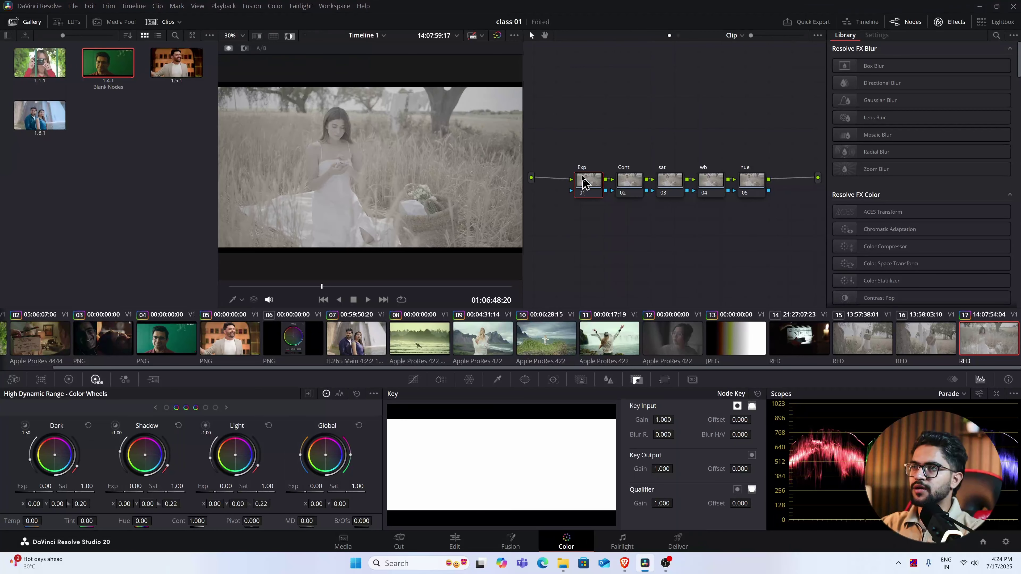
Step: Add a serial node before Exp and another after hue, placing them above the two ends of the node chain
key(shift+s)
drag(587, 212, 555, 123)
click(763, 185)
key(alt+s)
drag(791, 181, 785, 128)
Step: Apply a Color Space Transform to the first node with output color space DaVinci Wide Gamut and output gamma DaVinci Intermediate
click(556, 128)
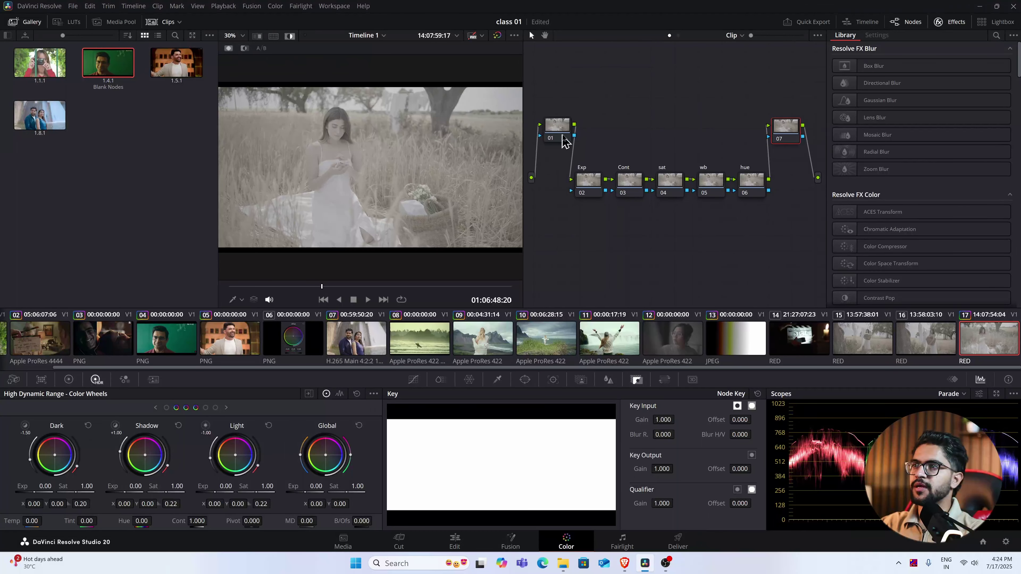
click(995, 35)
text(colo)
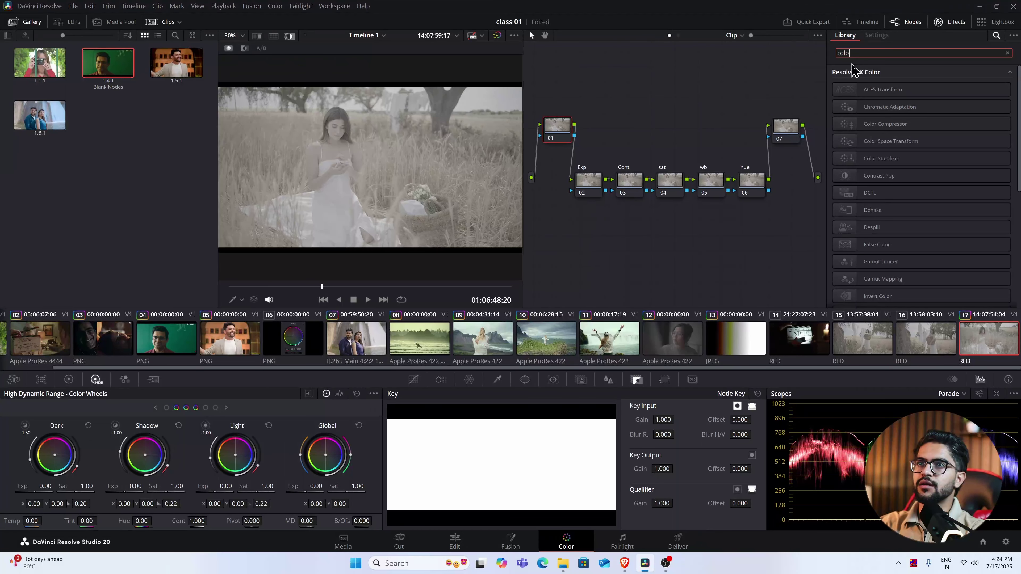
drag(891, 141, 557, 127)
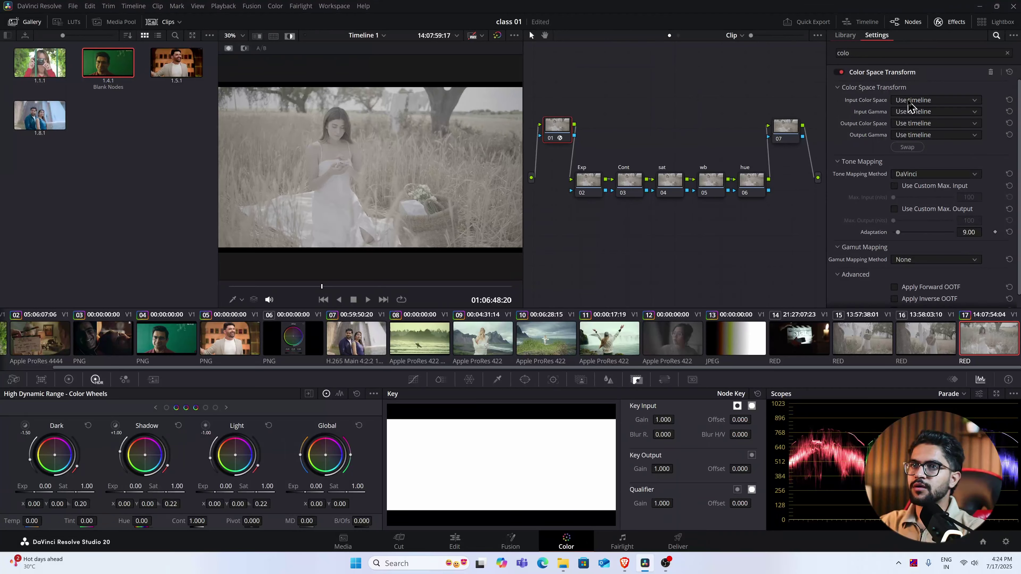
click(912, 122)
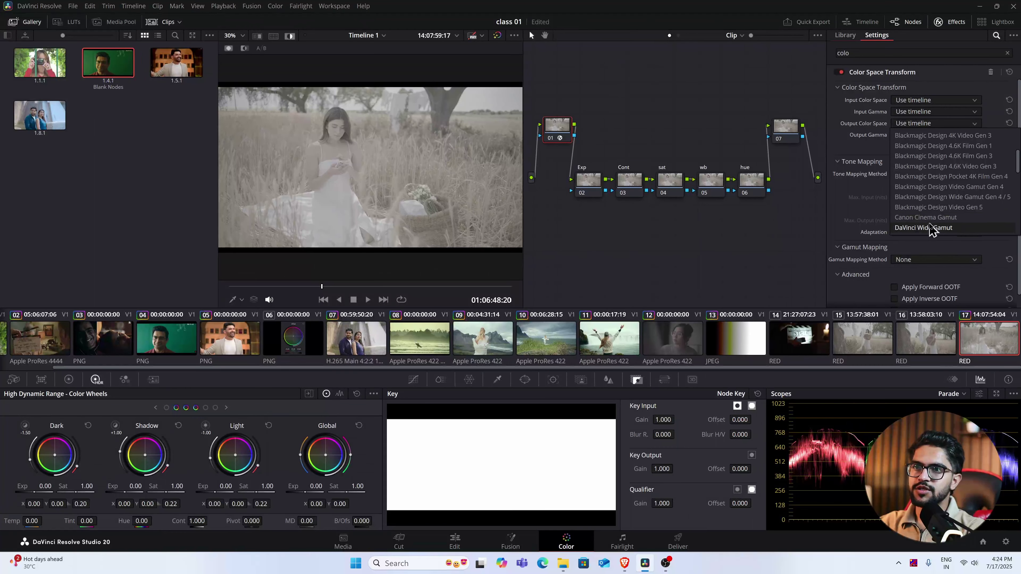
click(924, 228)
click(924, 135)
scroll(932, 181, down, 5)
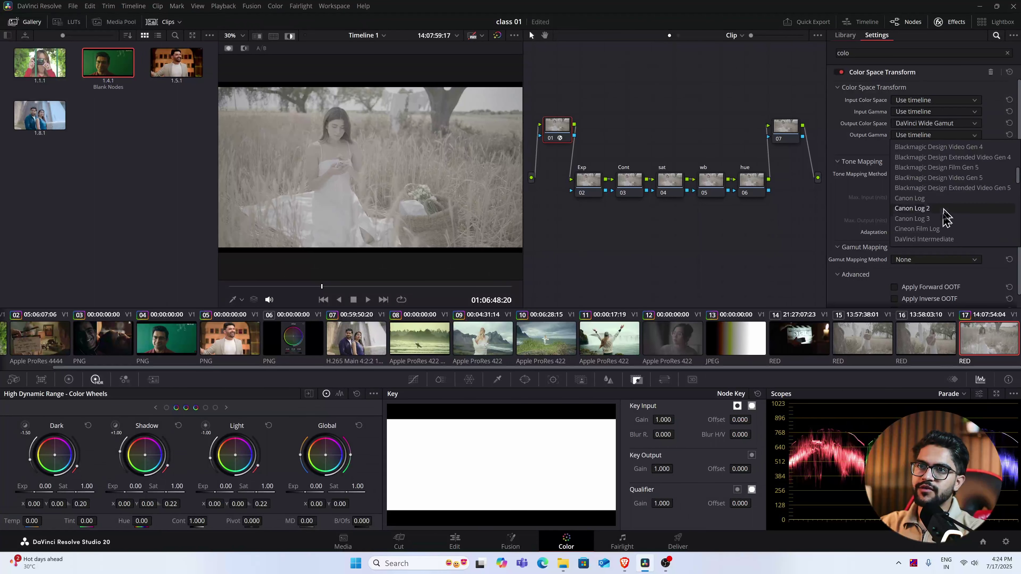
click(924, 239)
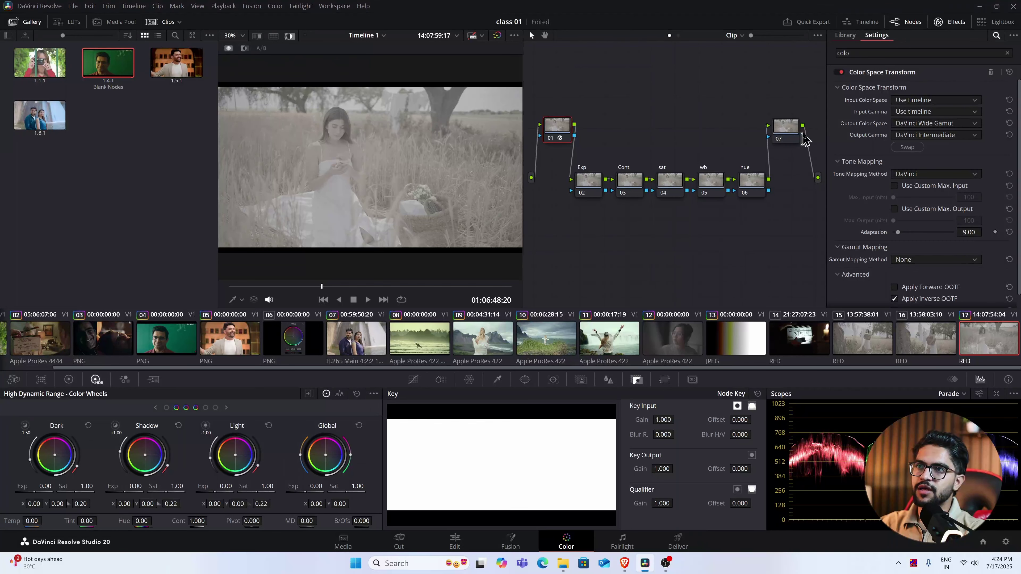
Step: Apply a Color Space Transform to the last node with input color space DaVinci Wide Gamut and input gamma DaVinci Intermediate
click(792, 129)
drag(864, 142, 784, 128)
click(905, 101)
scroll(919, 172, down, 3)
click(909, 205)
click(933, 112)
scroll(932, 201, down, 3)
click(933, 216)
Step: Set the last node's transform output color space to Rec.709 and its output gamma to Gamma 2.4
click(925, 123)
scroll(928, 185, down, 10)
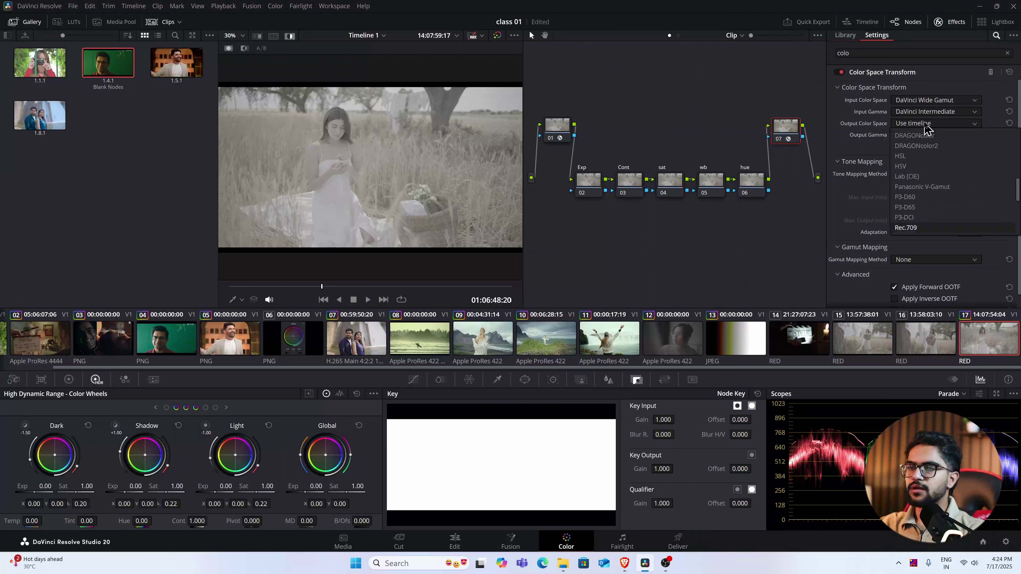
click(929, 226)
click(929, 136)
scroll(933, 160, down, 8)
click(932, 220)
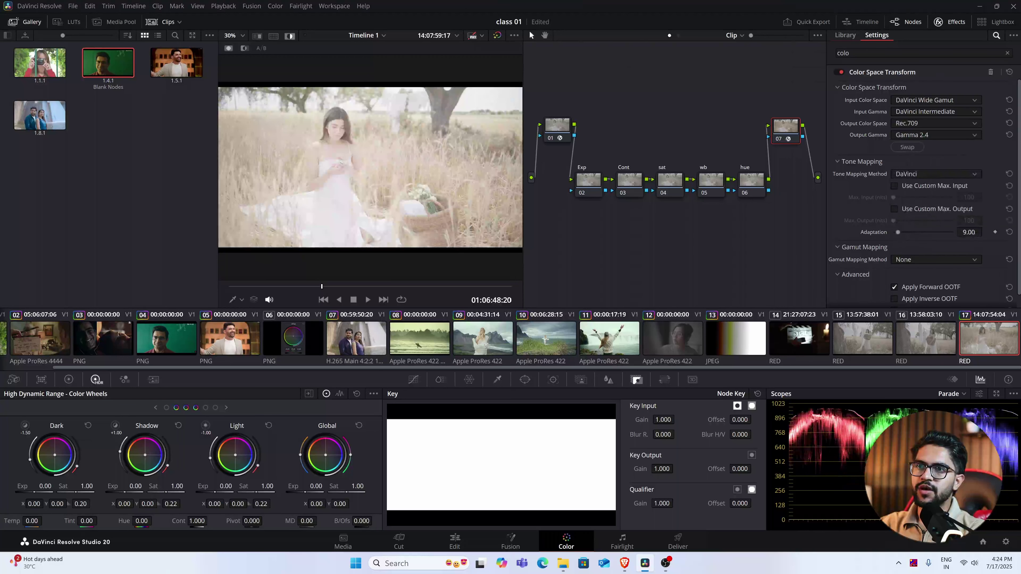
Step: Check the timeline and output color spaces in the project's color management settings, and leave them without saving
click(1006, 542)
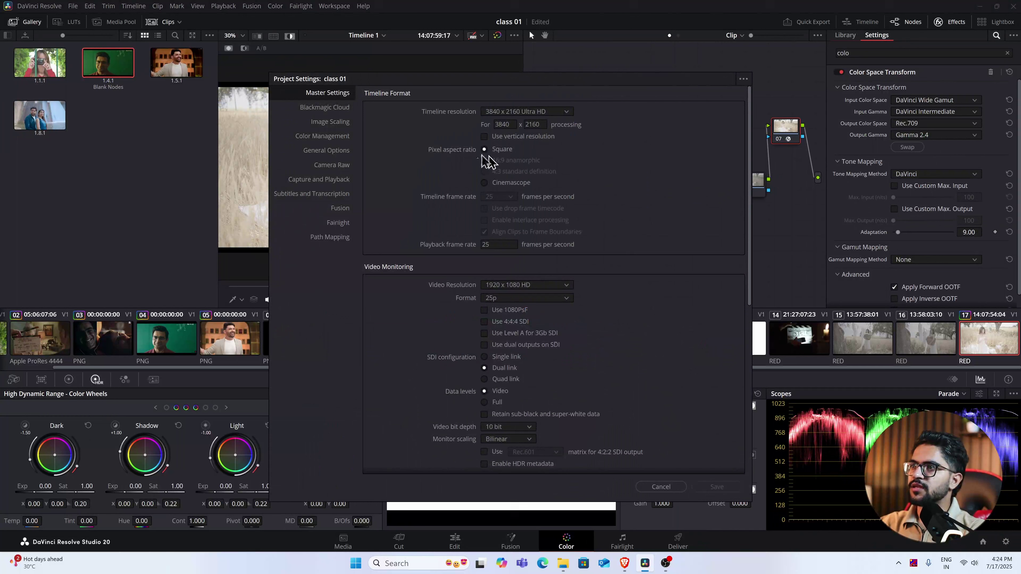
click(340, 139)
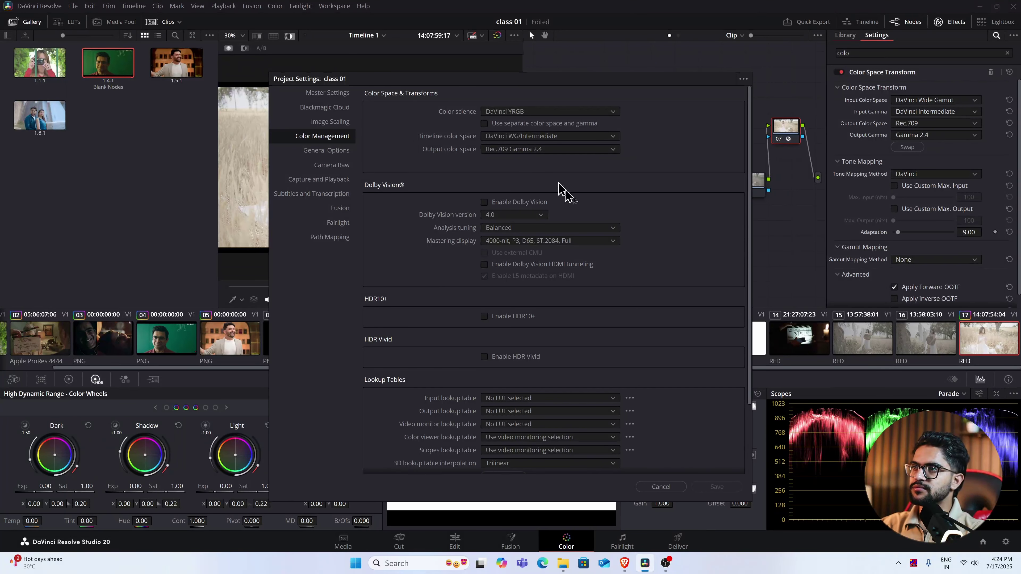
click(661, 487)
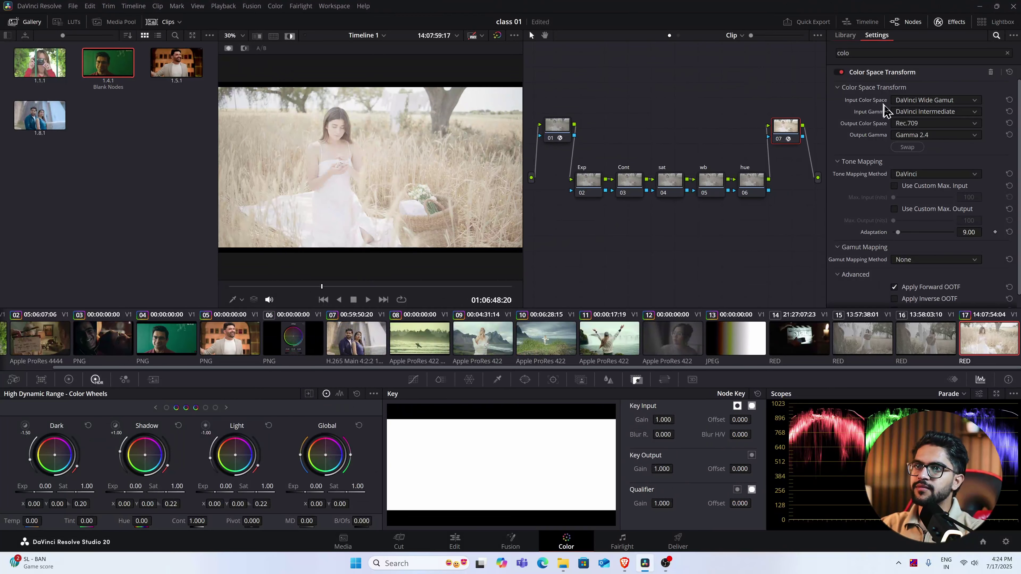
Step: Set the input color space of the first node's Color Space Transform to REDWideGamutRGB
click(557, 128)
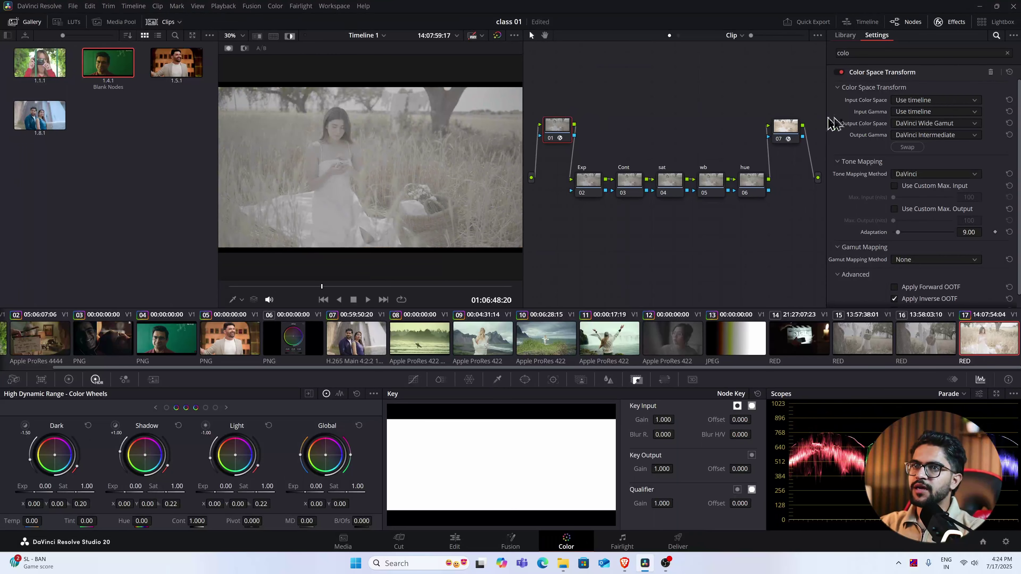
click(909, 100)
scroll(910, 100, down, 8)
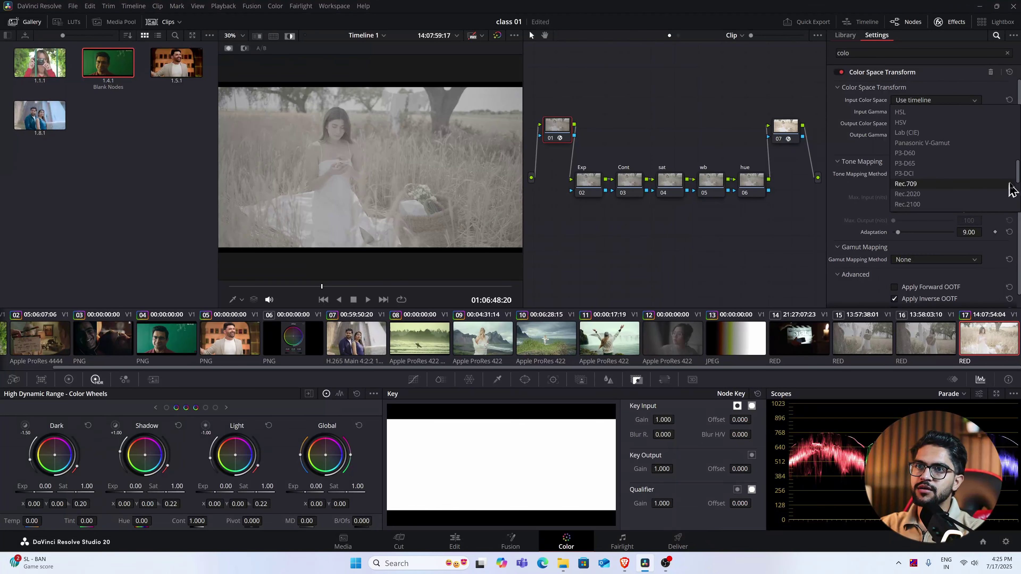
click(1016, 189)
click(960, 101)
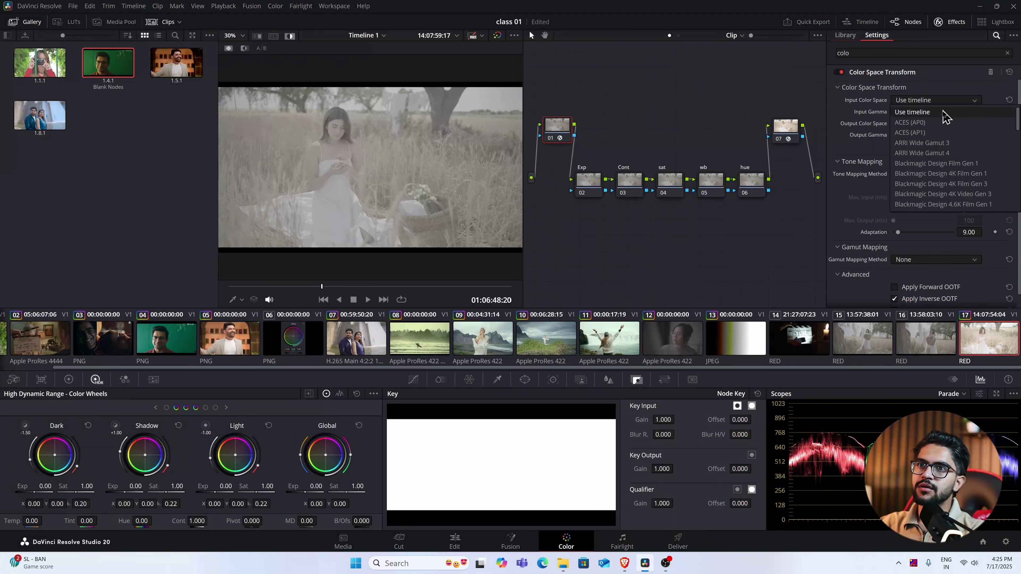
drag(1018, 116, 1020, 149)
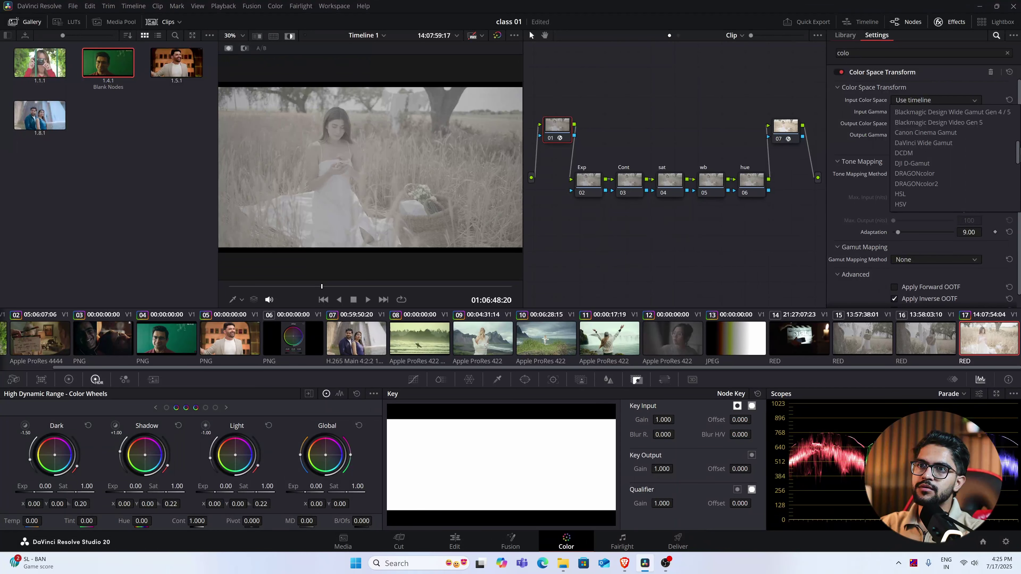
drag(1020, 149, 1018, 197)
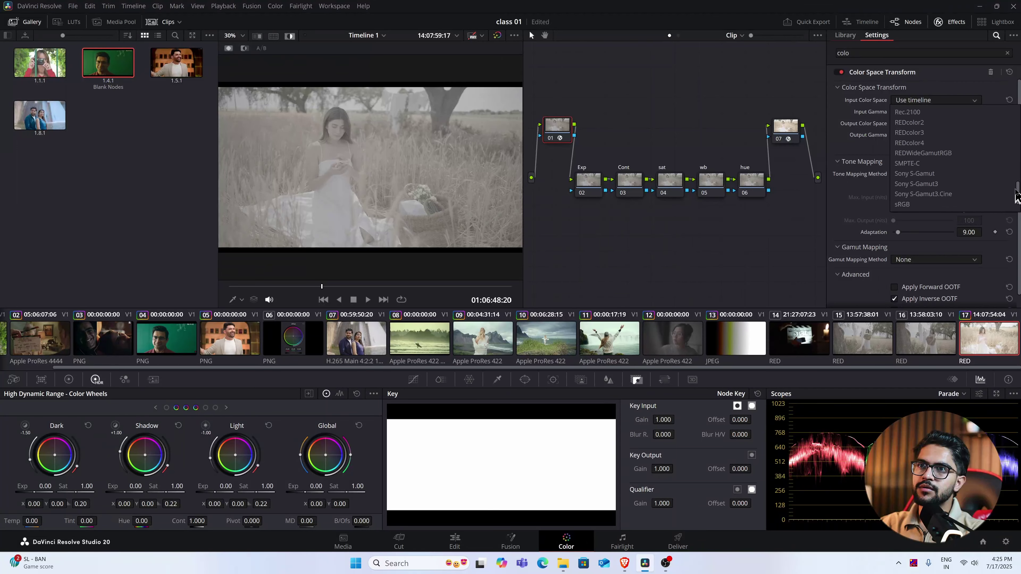
scroll(936, 141, up, 3)
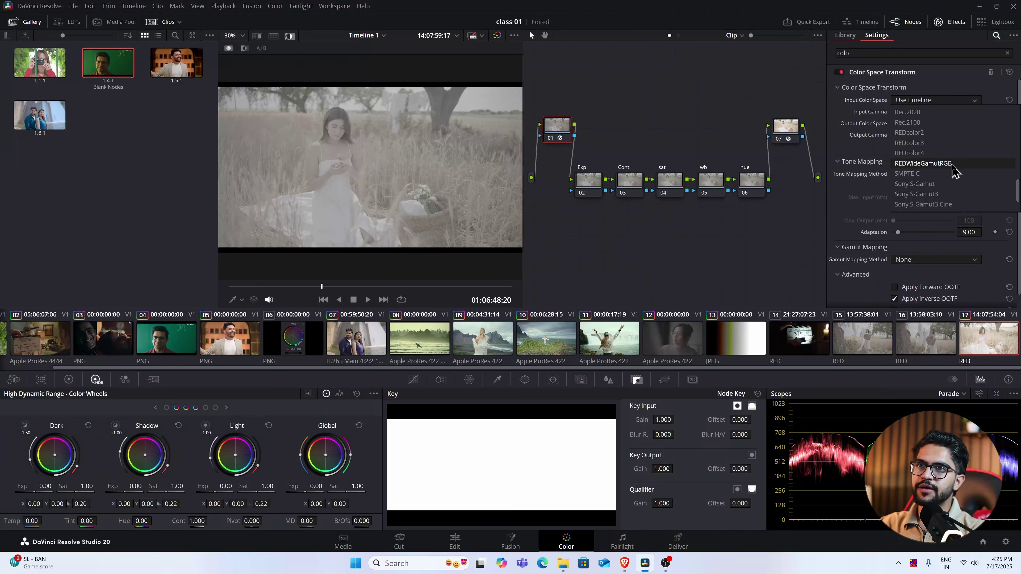
click(924, 163)
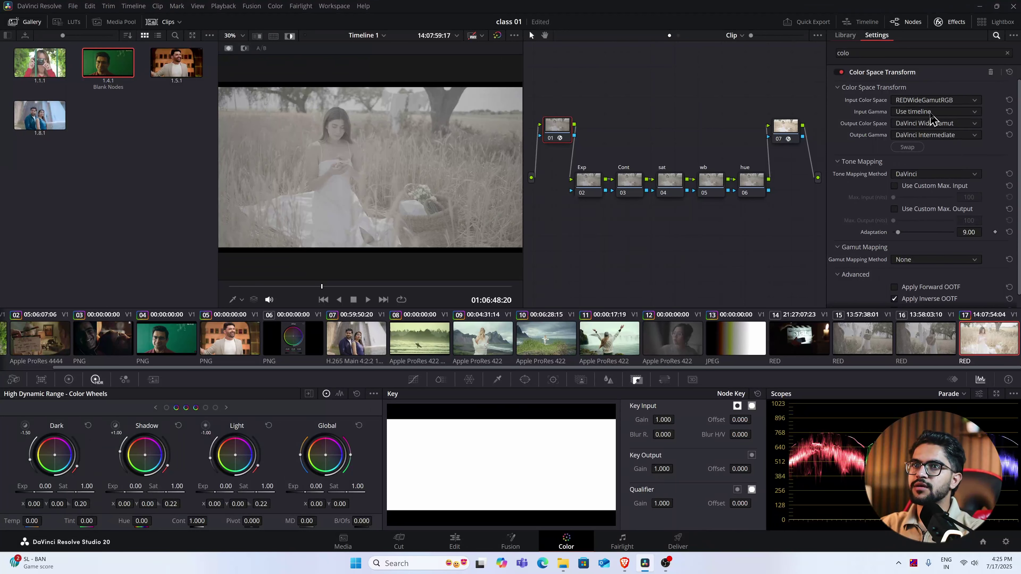
Step: Try REDgamma3, REDgamma4 and RED Log3G10 as the input gamma of the first node's Color Space Transform
click(931, 113)
scroll(931, 118, down, 5)
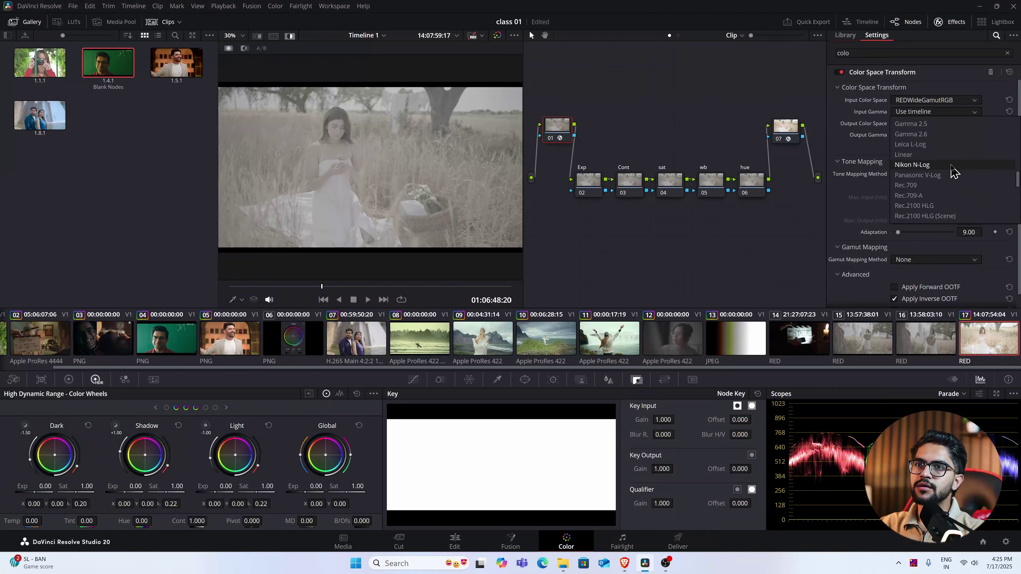
scroll(967, 187, down, 2)
scroll(963, 191, down, 3)
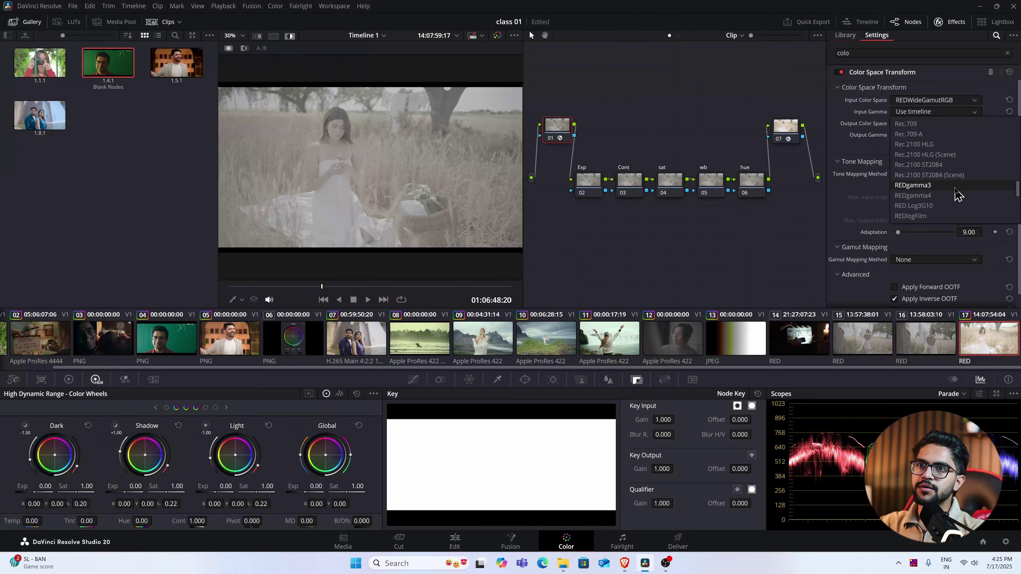
scroll(954, 191, down, 3)
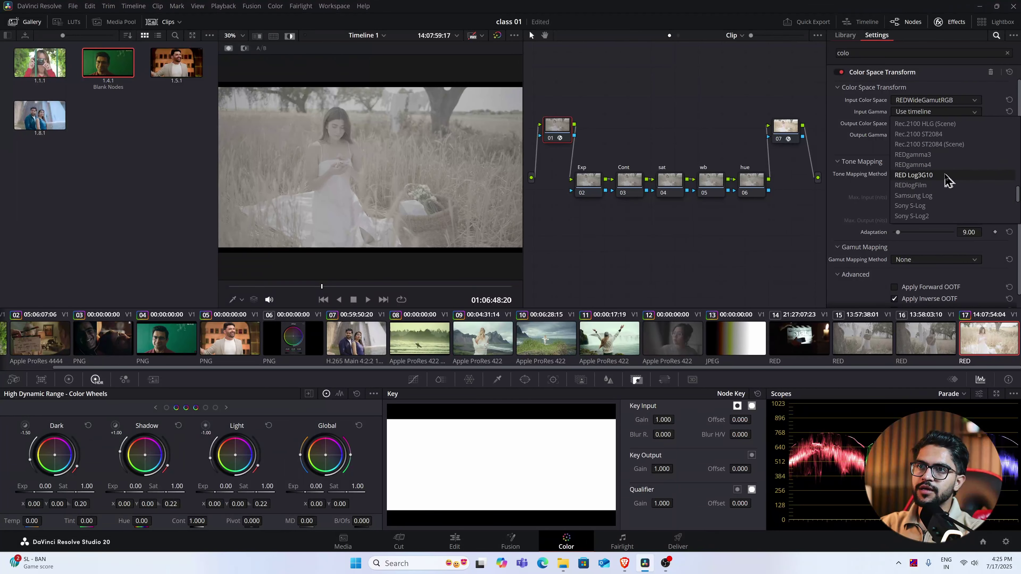
click(941, 155)
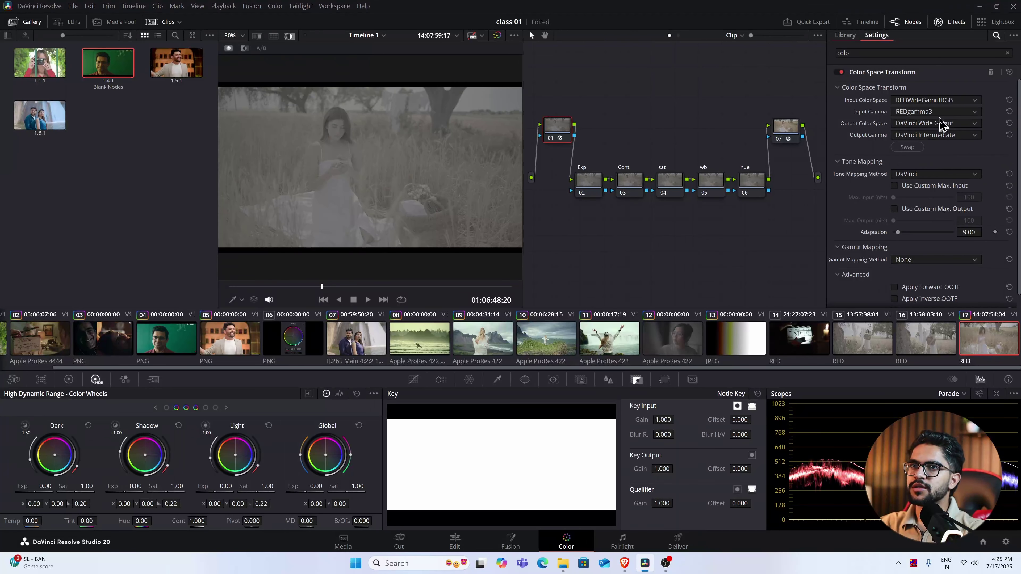
click(940, 112)
click(938, 168)
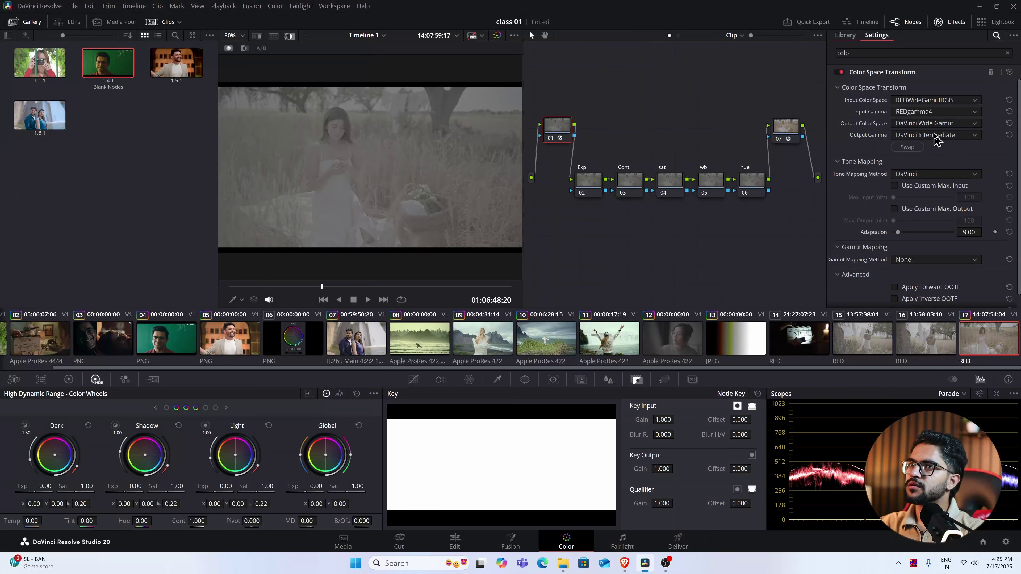
click(940, 112)
click(942, 176)
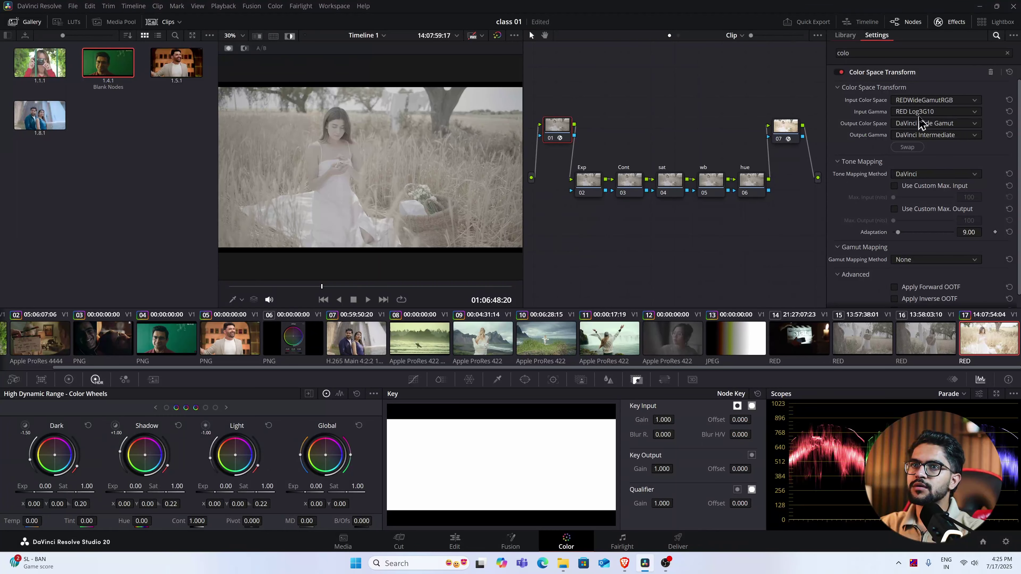
Step: Set the first node's transform input gamma to REDlogFilm and check the converted image at the last node
click(922, 112)
click(926, 186)
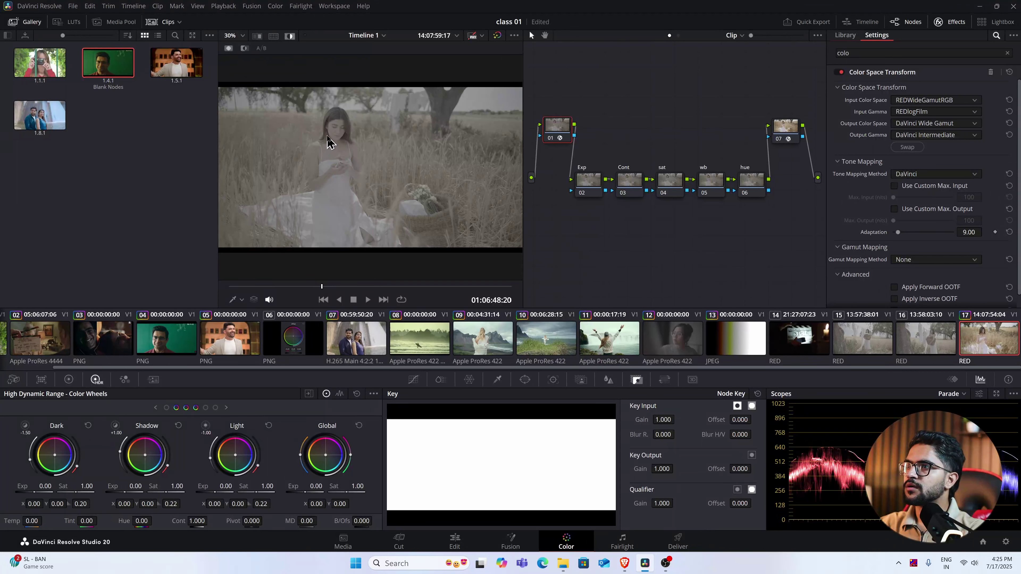
click(786, 128)
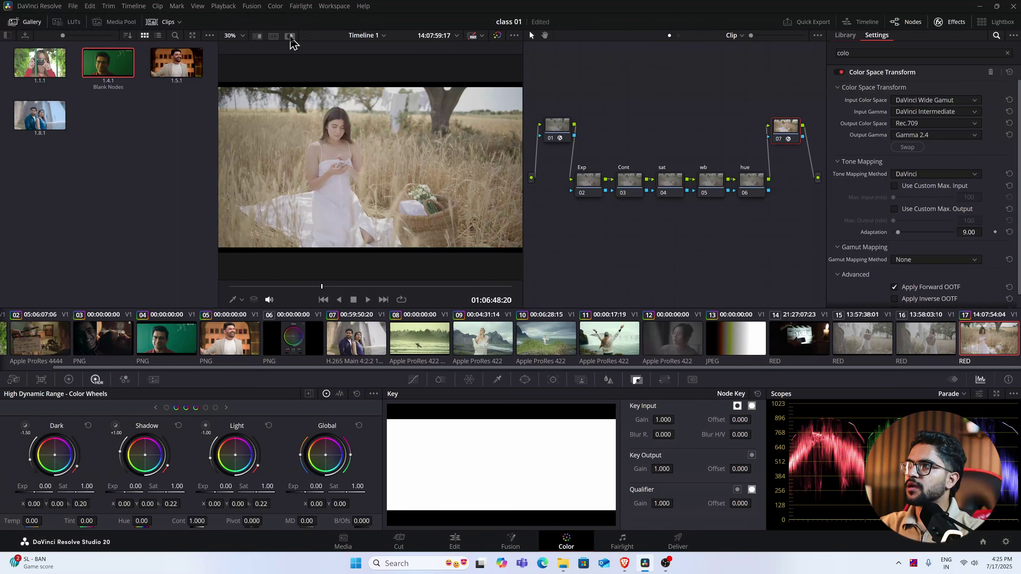
Step: Review the first node's transform settings and highlight the nodes one by one to compare the log image with the last node's output
click(561, 126)
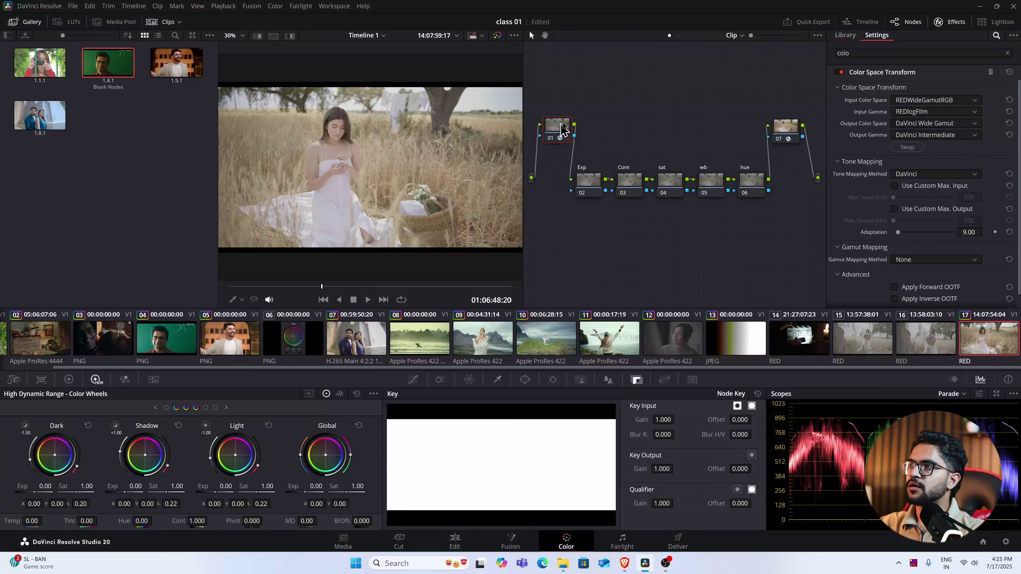
click(933, 102)
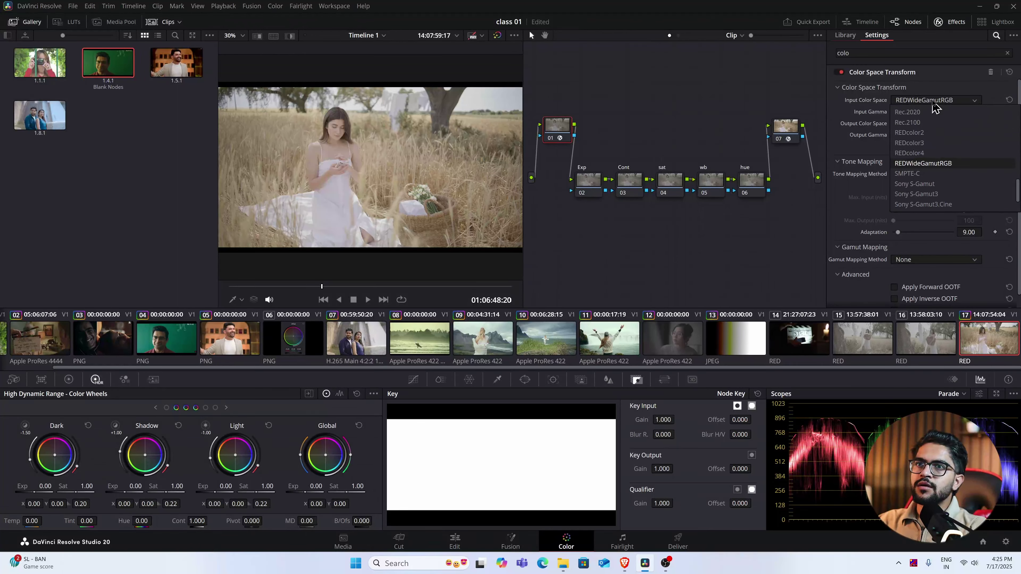
click(919, 102)
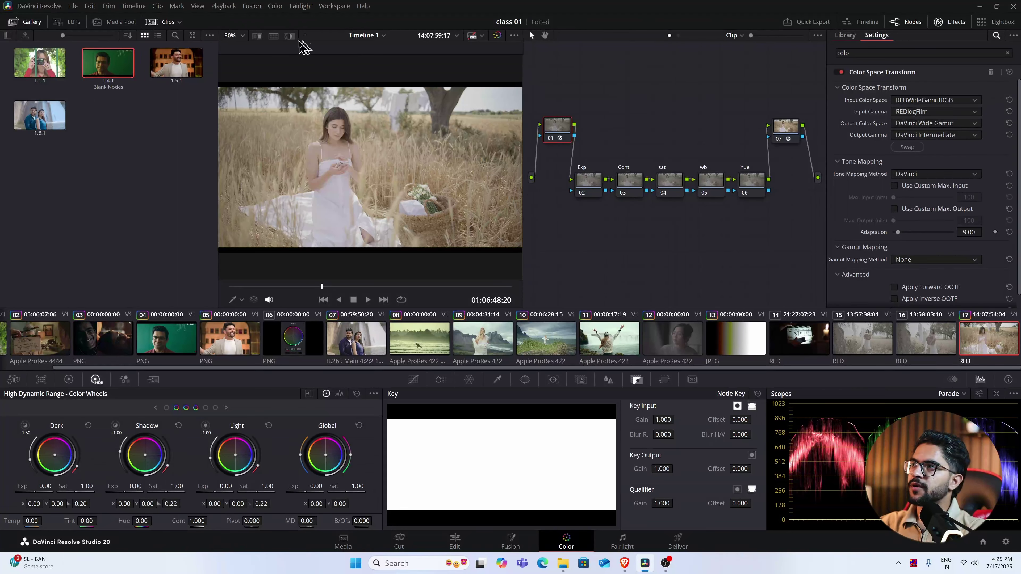
click(289, 36)
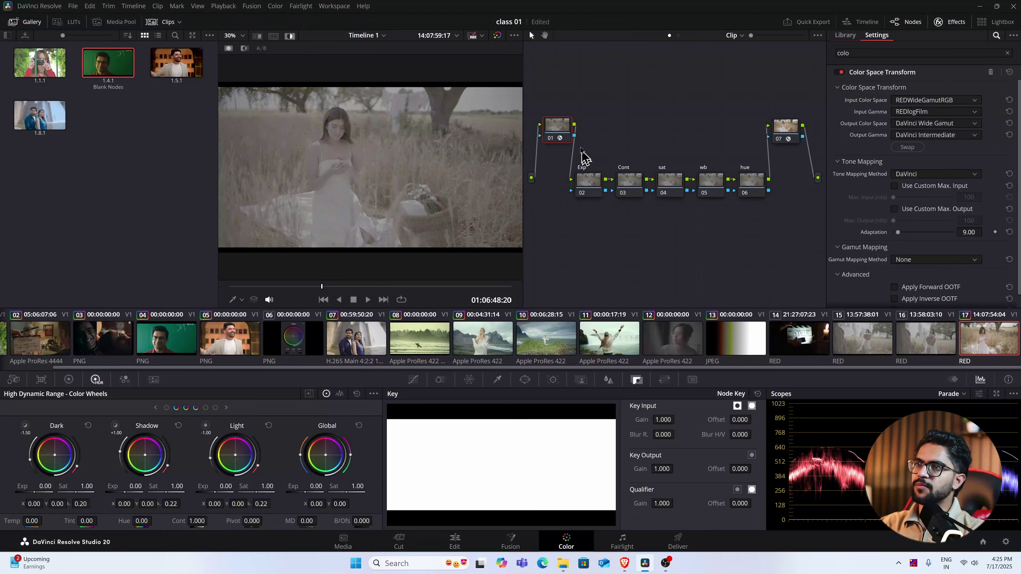
click(596, 179)
click(629, 181)
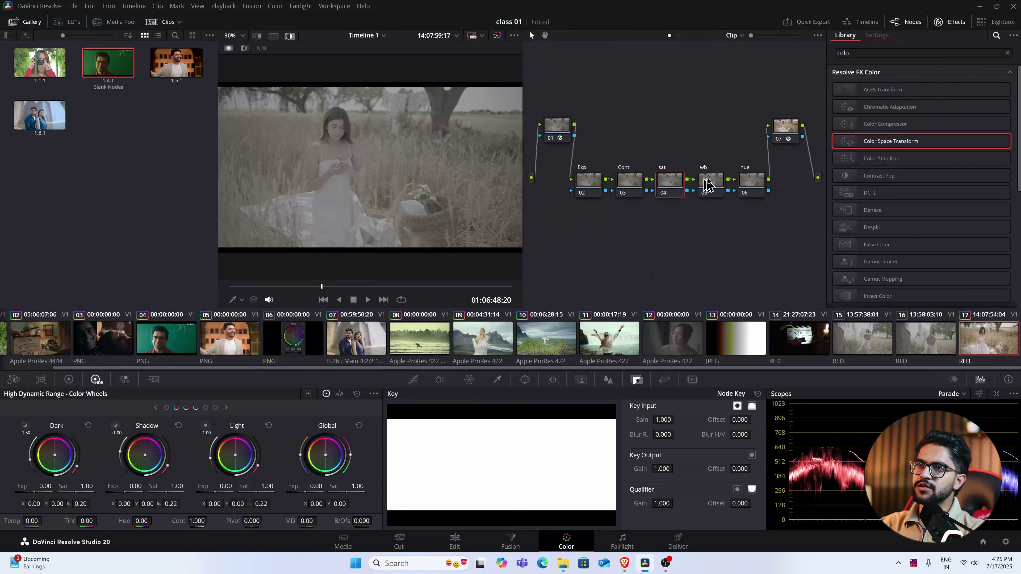
click(787, 131)
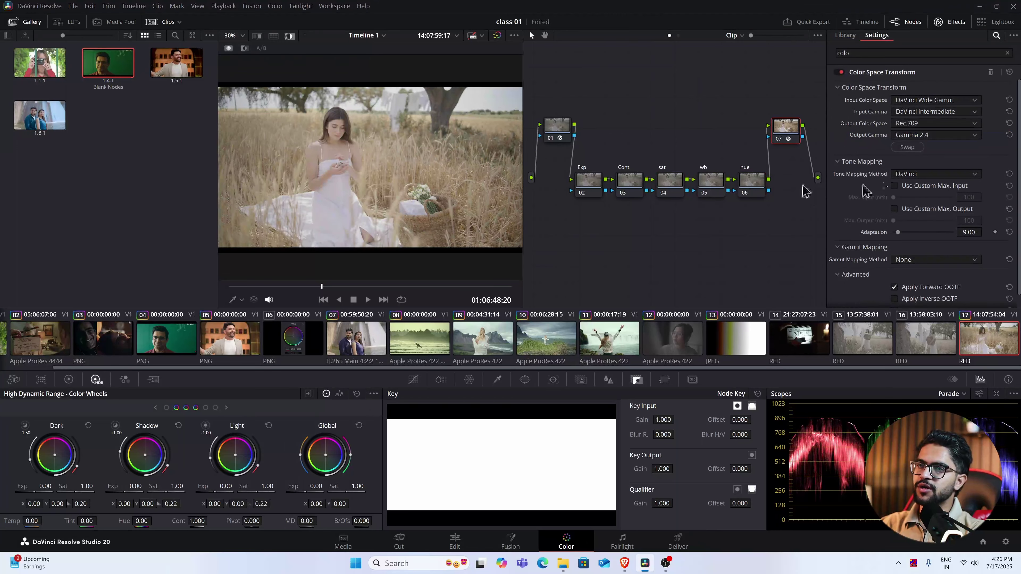
click(290, 37)
Step: Label the first Color Space Transform node "cst in"
click(560, 127)
right_click(558, 126)
click(576, 139)
text(cst in)
key(Return)
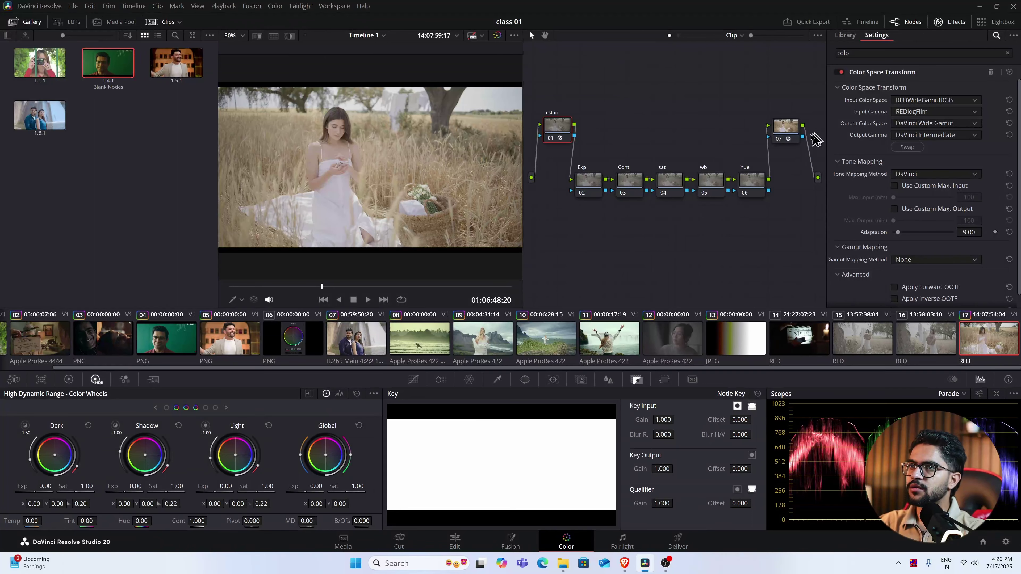
Step: Label the last Color Space Transform node "cst out"
right_click(788, 128)
click(800, 144)
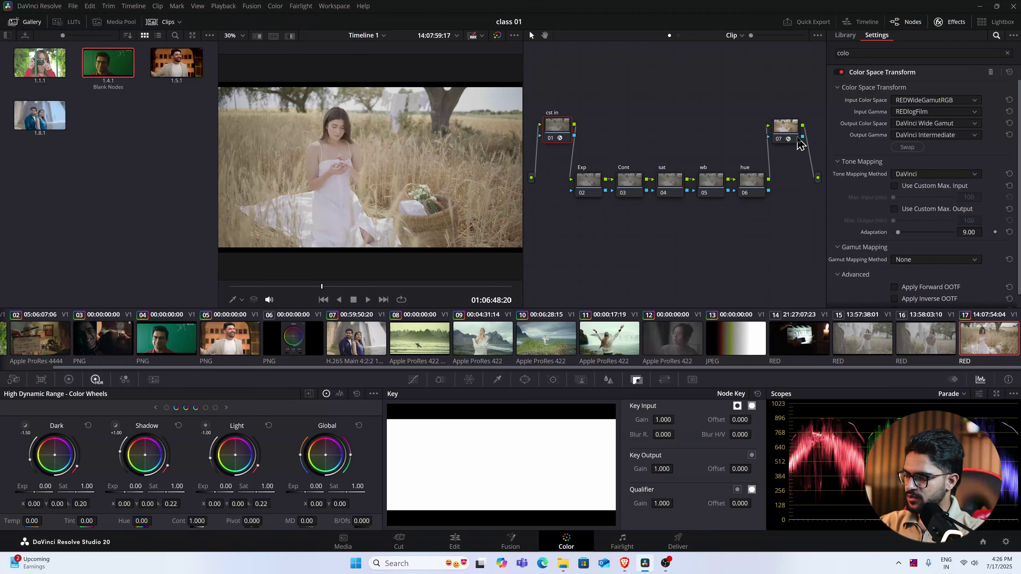
text(cst out)
key(Return)
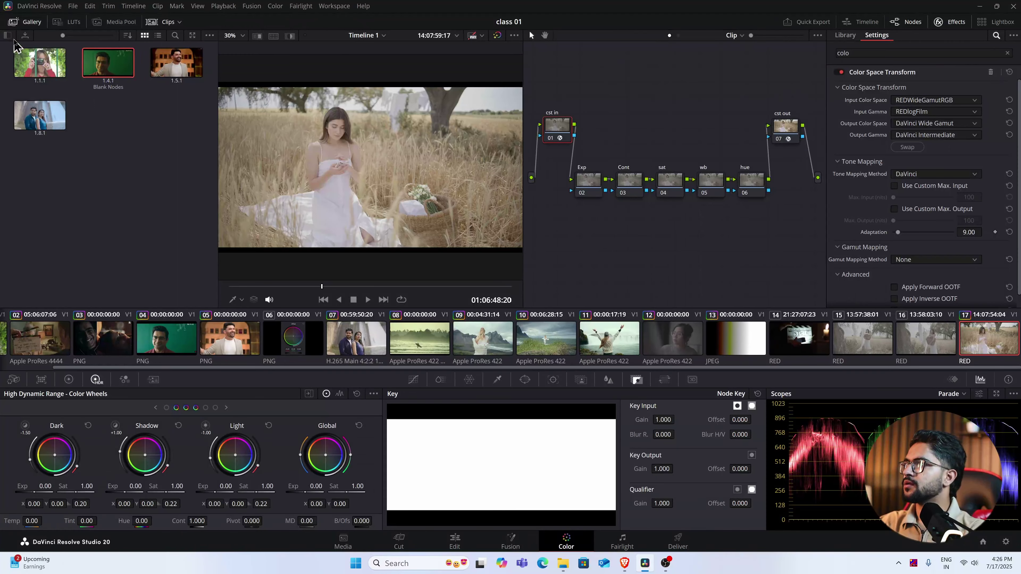
Step: Grab a still of the current clip's node setup into the PowerGrade 1 album and label it "blank node"
click(8, 35)
click(49, 64)
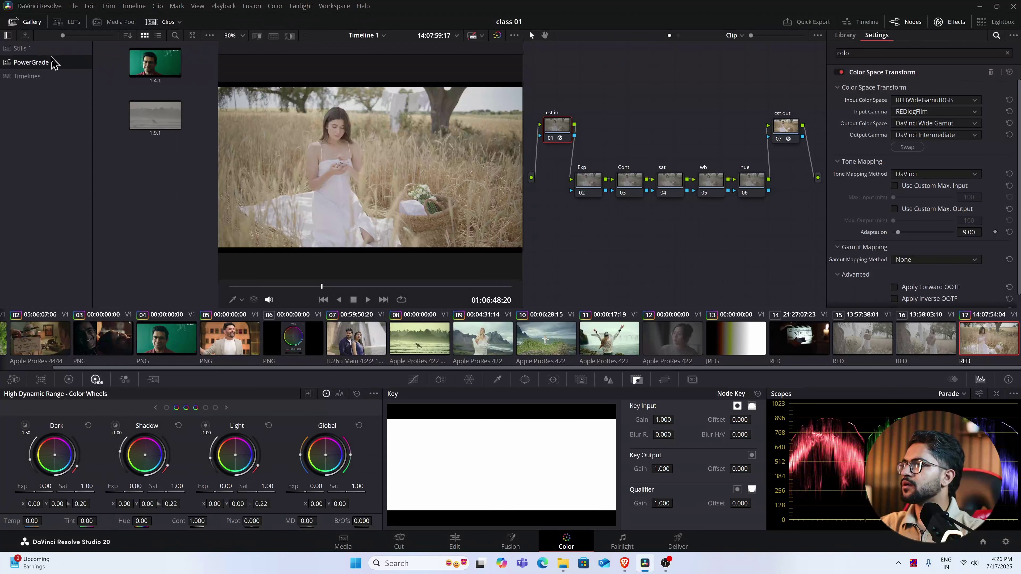
click(51, 54)
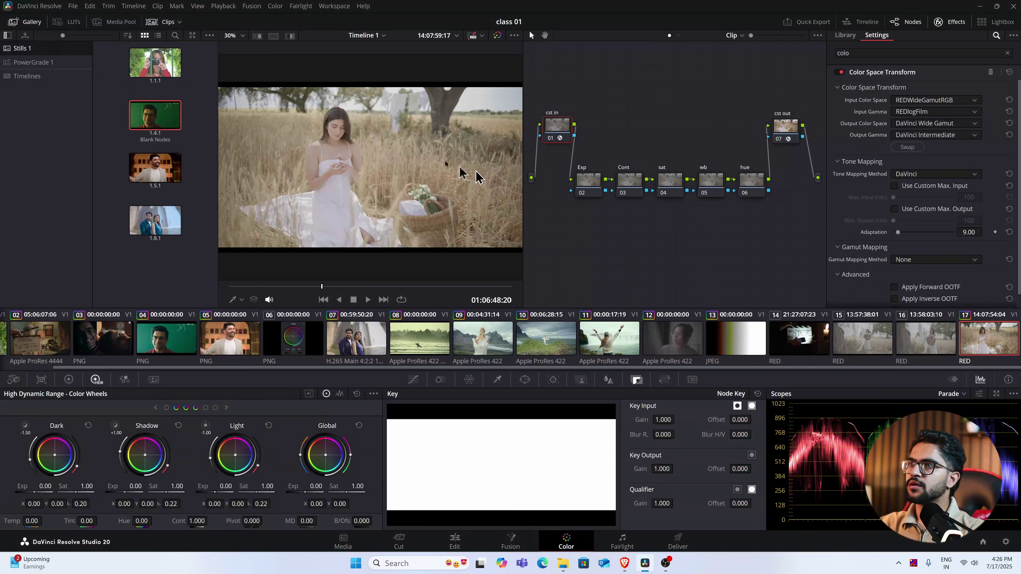
click(60, 63)
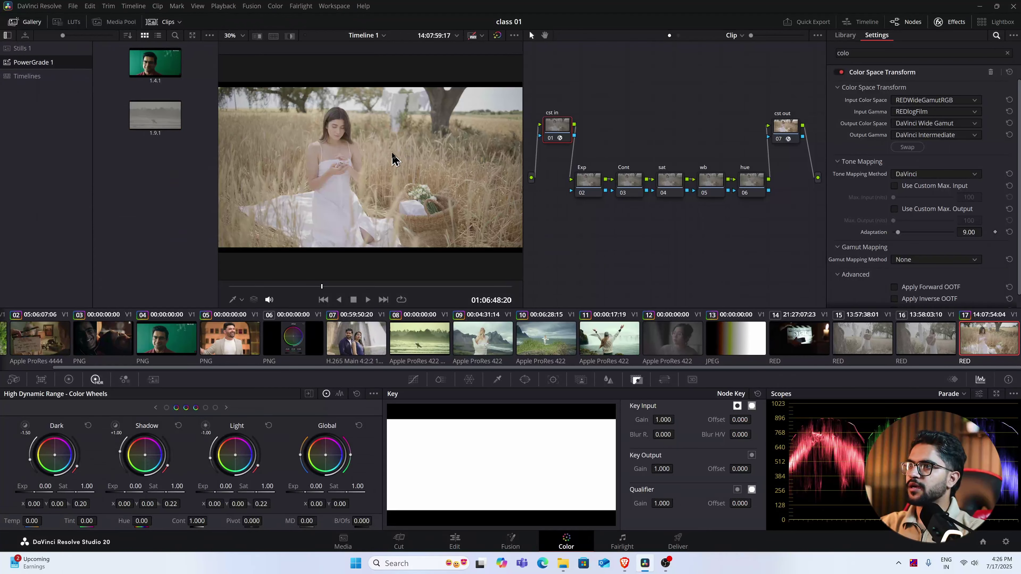
right_click(404, 144)
click(420, 148)
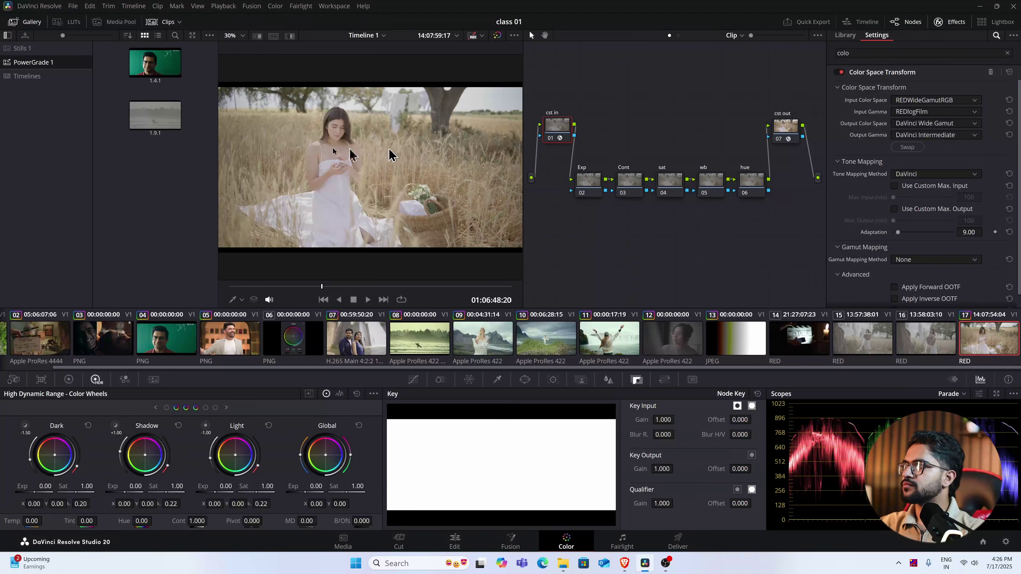
right_click(155, 168)
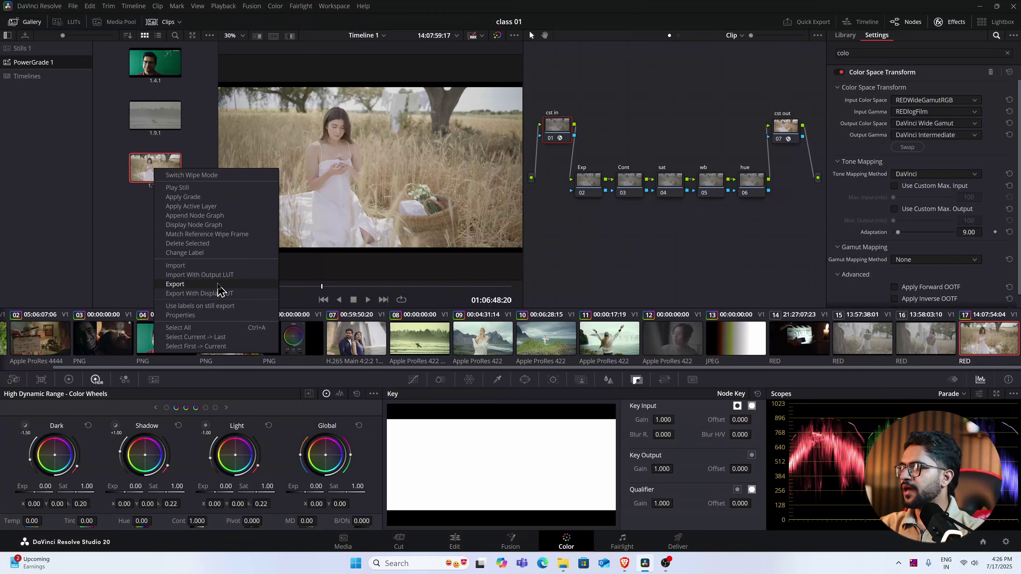
click(226, 252)
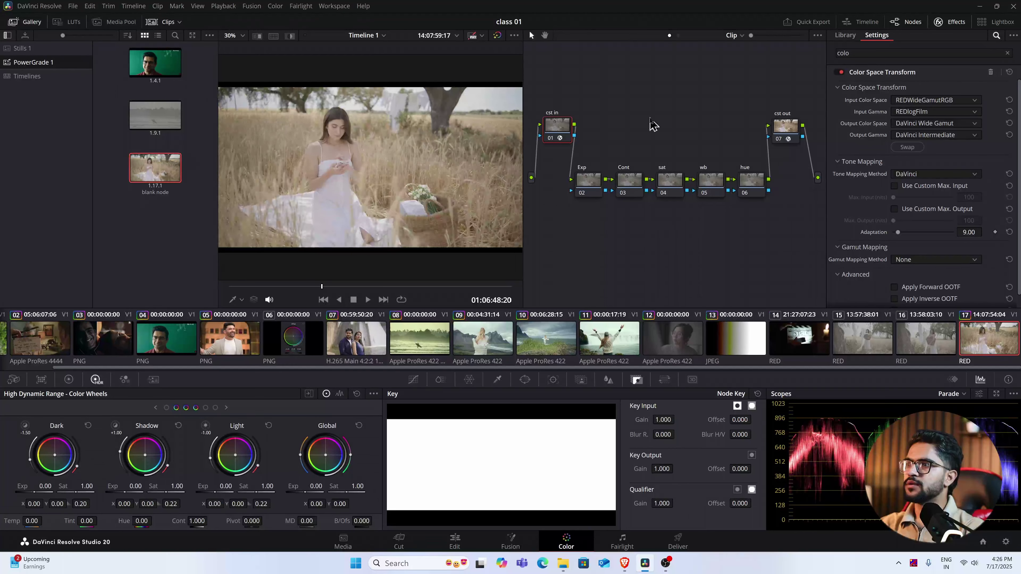
Step: Try RED Log3G10, REDgamma4 and REDgamma3 as the input gamma of the cst in node's Color Space Transform
click(926, 107)
click(925, 104)
click(921, 113)
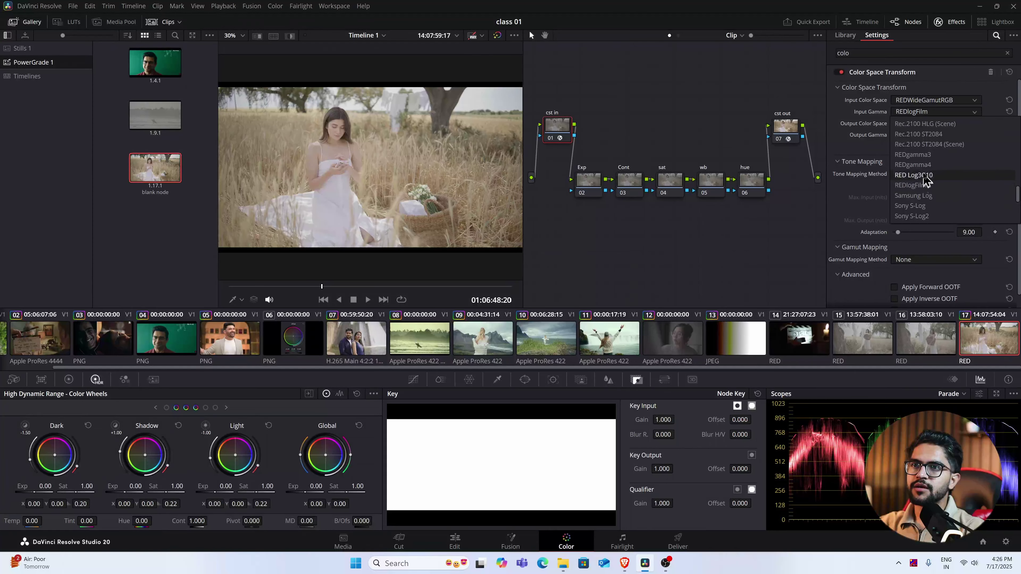
click(924, 177)
scroll(333, 130, up, 4)
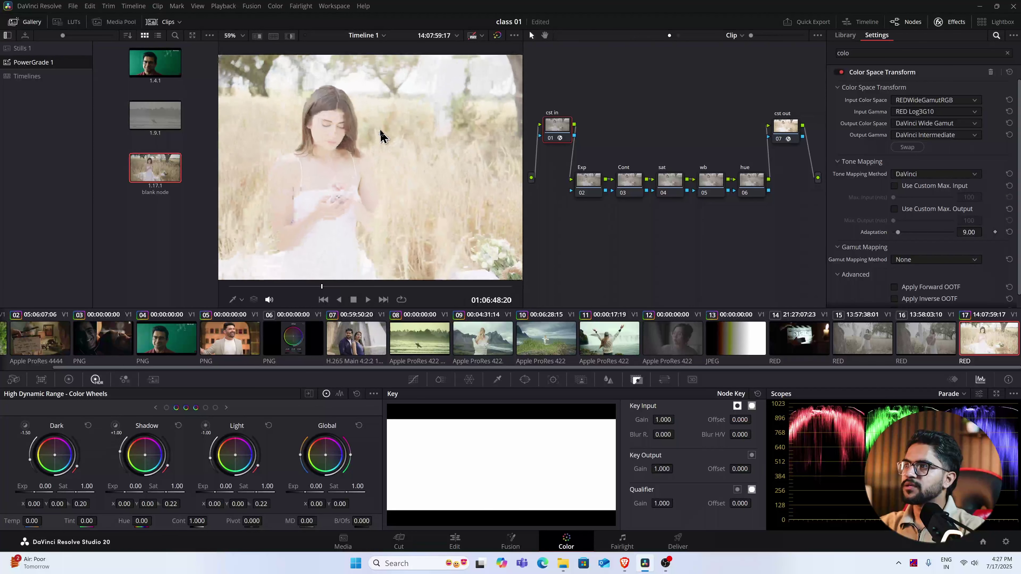
click(932, 111)
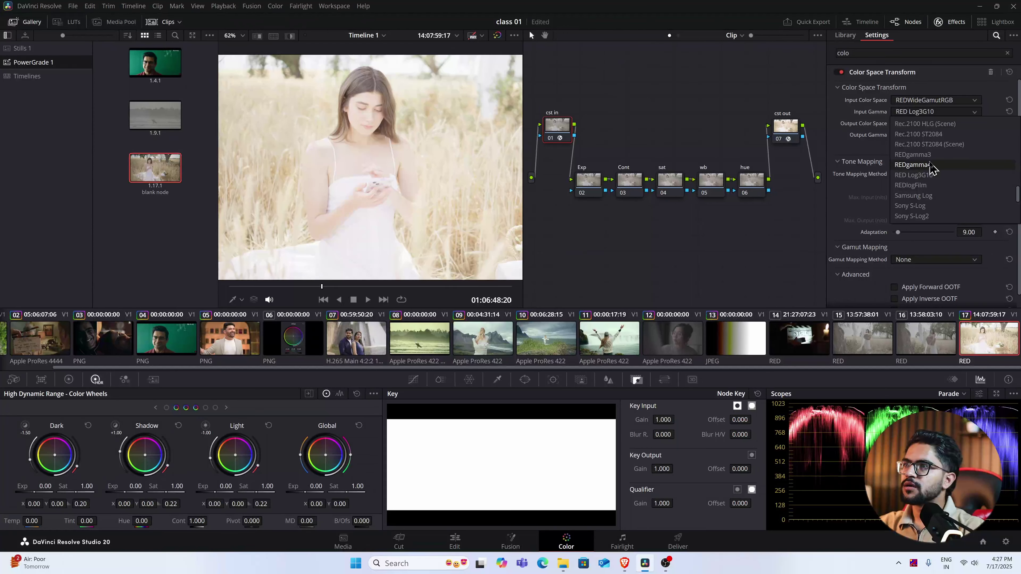
click(930, 164)
click(958, 135)
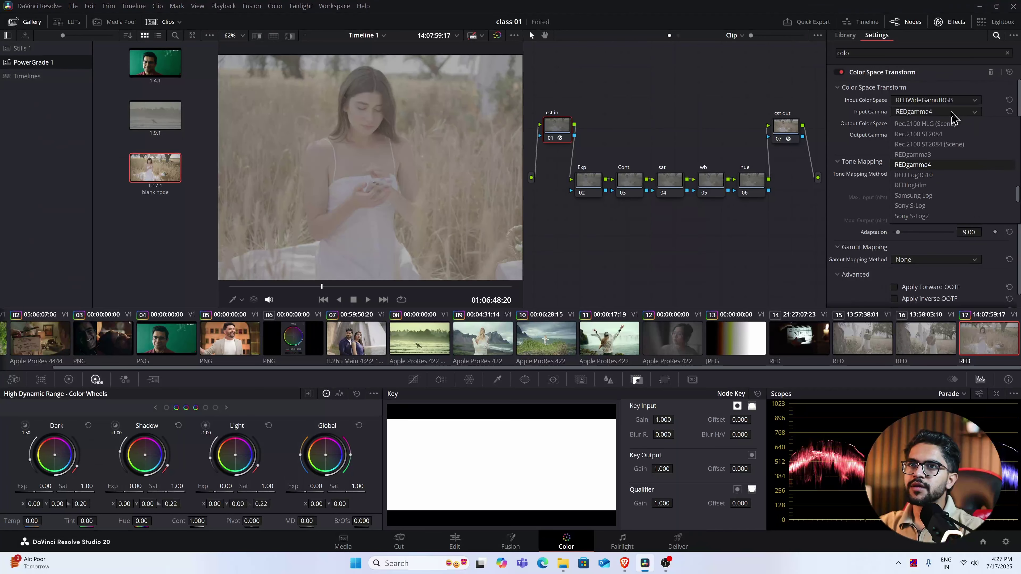
click(937, 156)
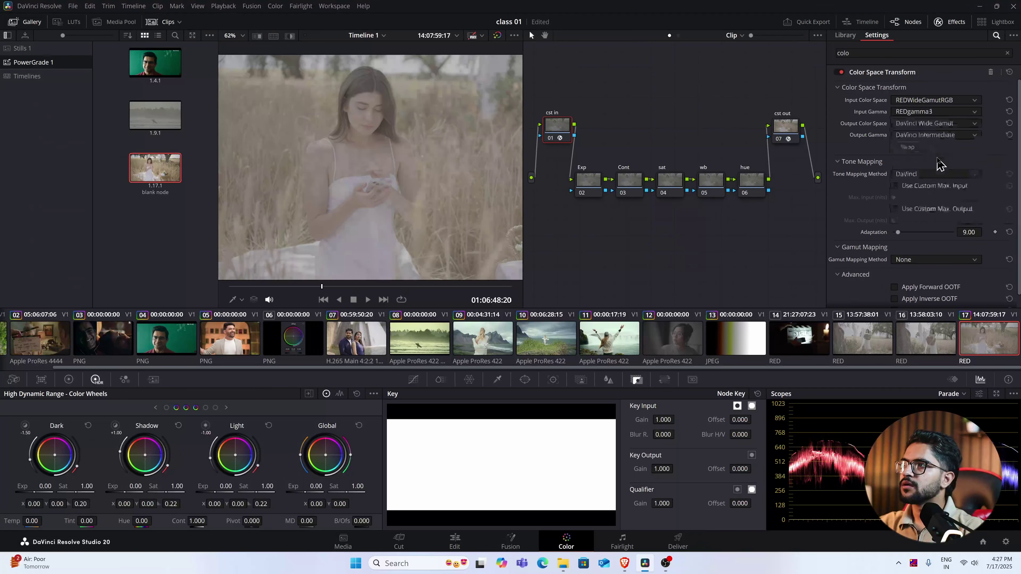
Step: Set the cst in node's input gamma to REDlogFilm and inspect the converted image up close
click(942, 113)
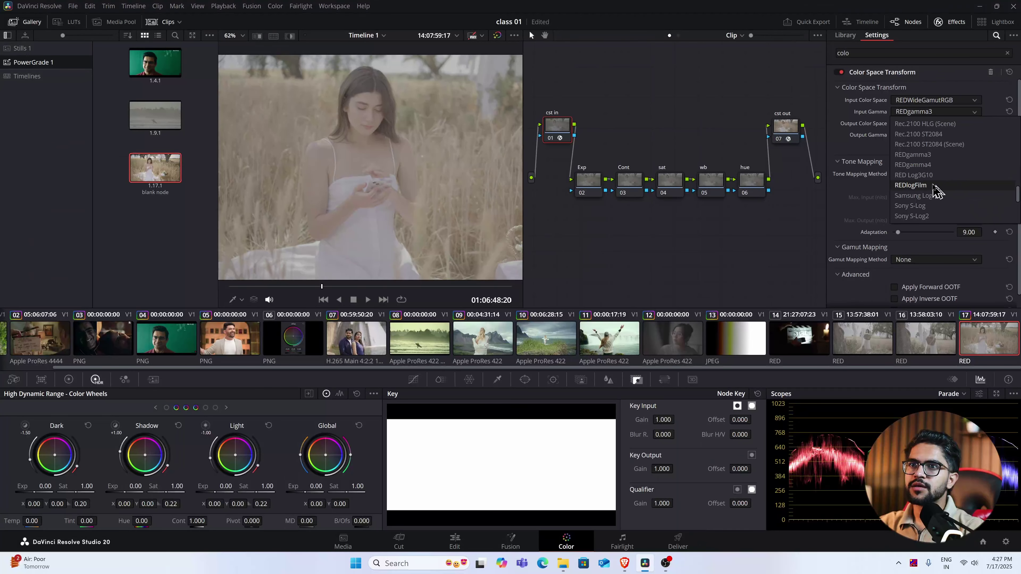
click(936, 190)
scroll(403, 151, down, 3)
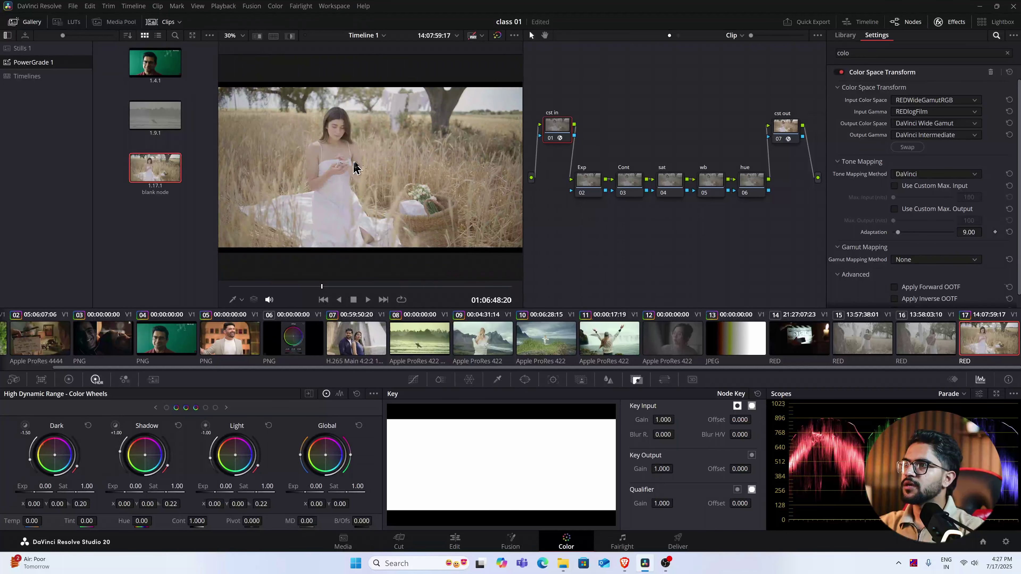
scroll(355, 168, up, 4)
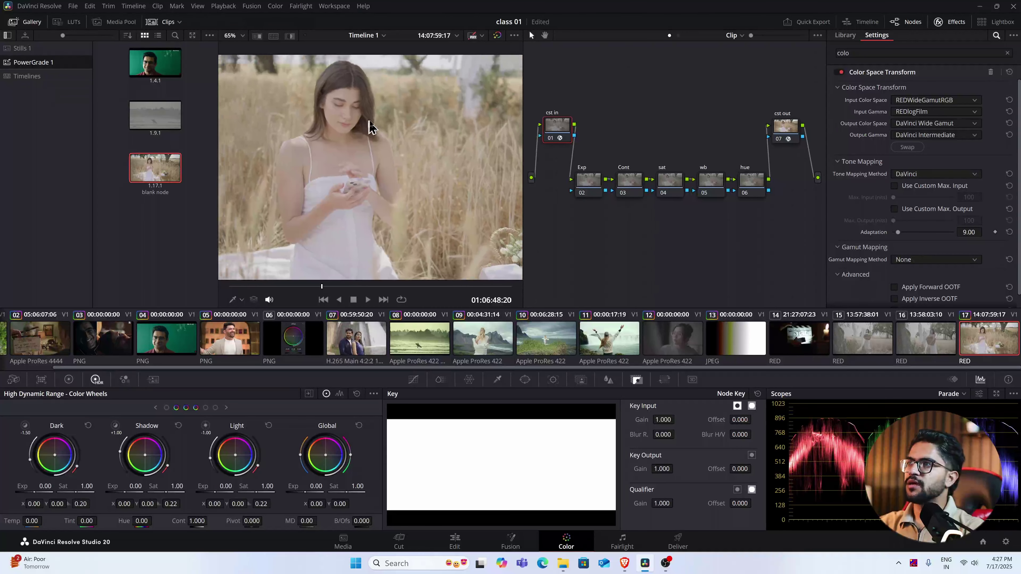
scroll(376, 126, down, 3)
scroll(364, 153, up, 3)
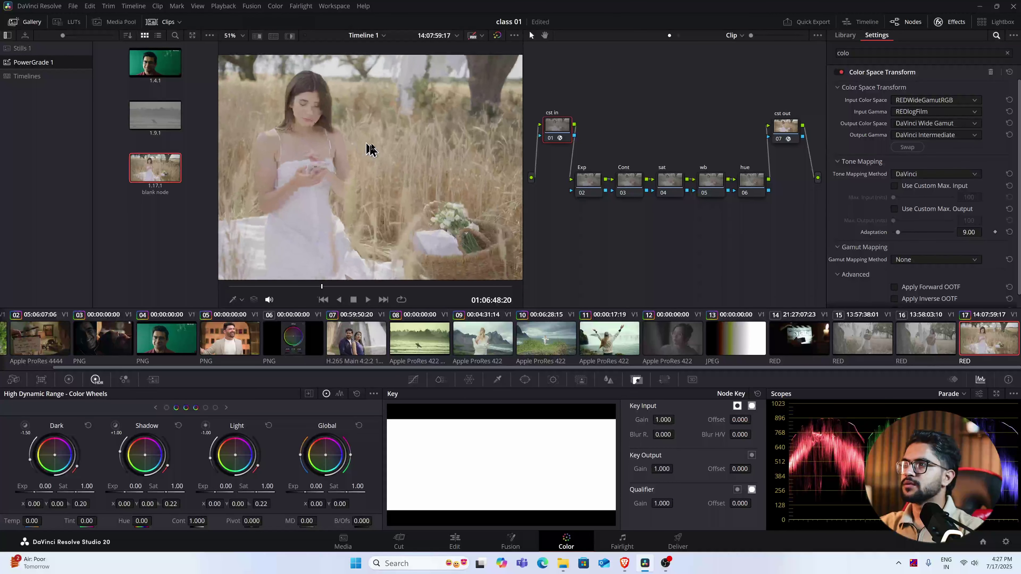
Step: Lower the Lift to -0.02 on the Exp node with the primaries color wheels, viewing the whole frame
click(594, 182)
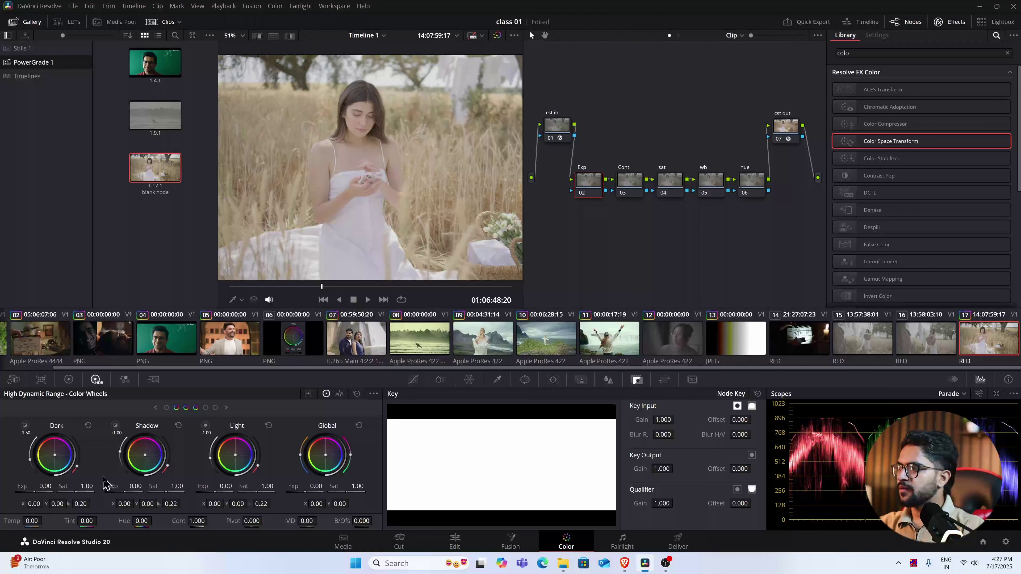
click(69, 380)
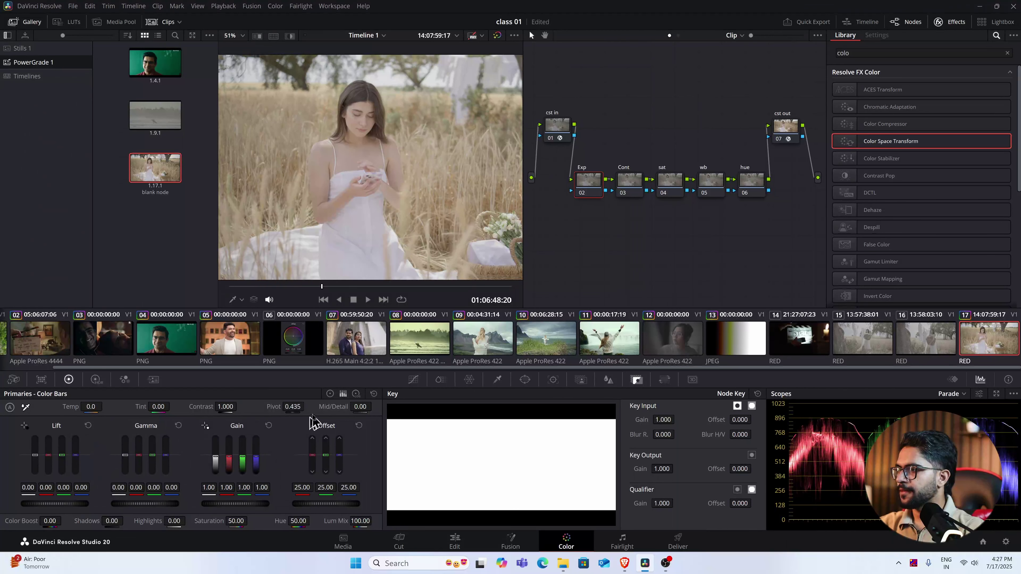
click(330, 394)
key(shift+z)
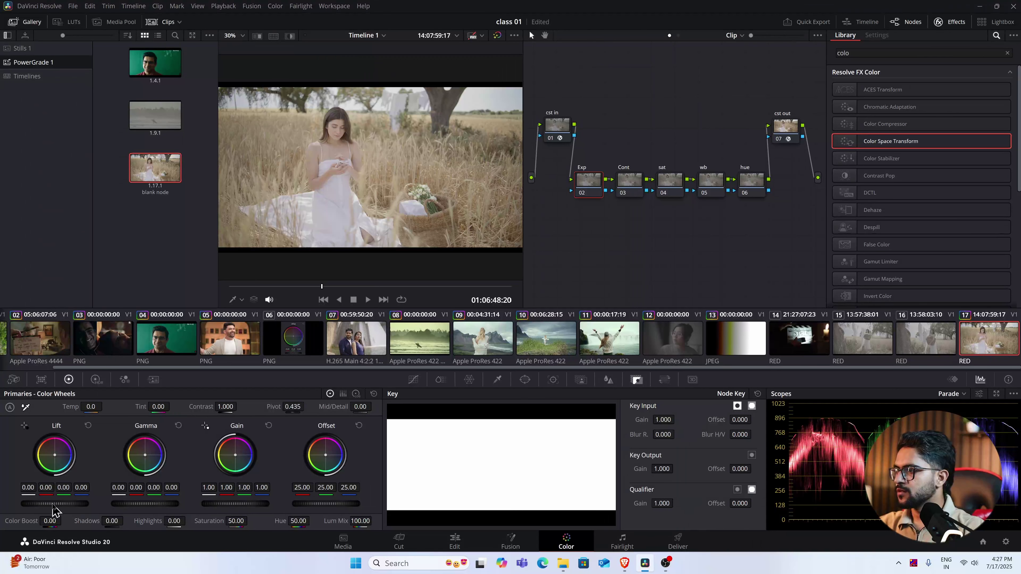
drag(55, 503, 44, 504)
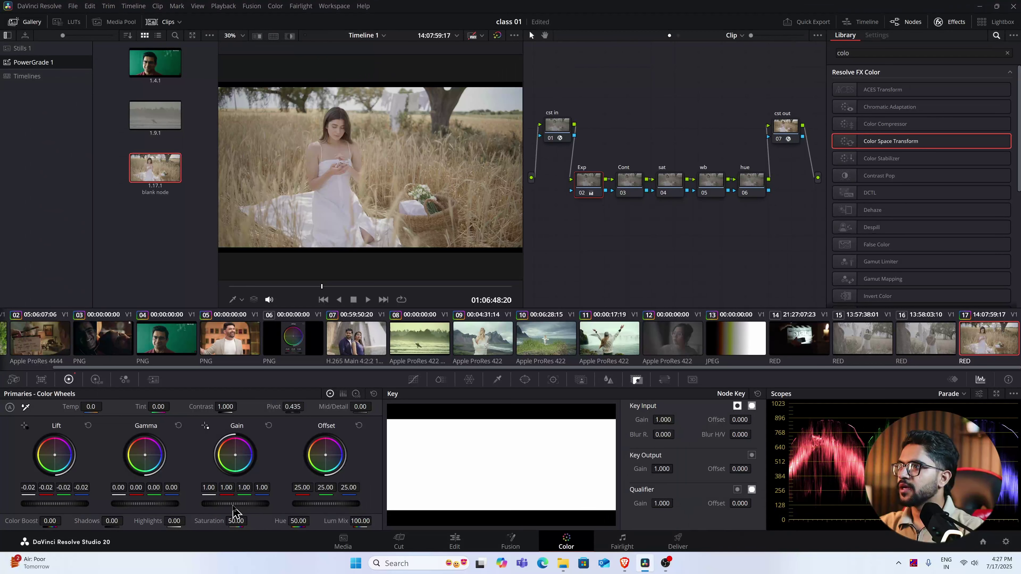
Step: Shape a gentle contrast curve on the Cont node with one control point in the shadows and one in the highlights
click(628, 182)
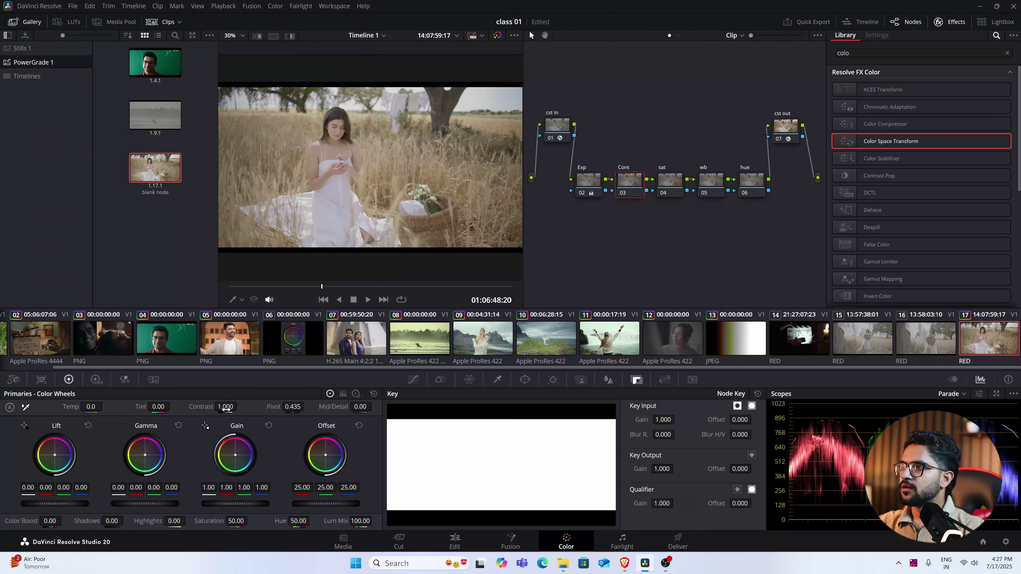
click(413, 380)
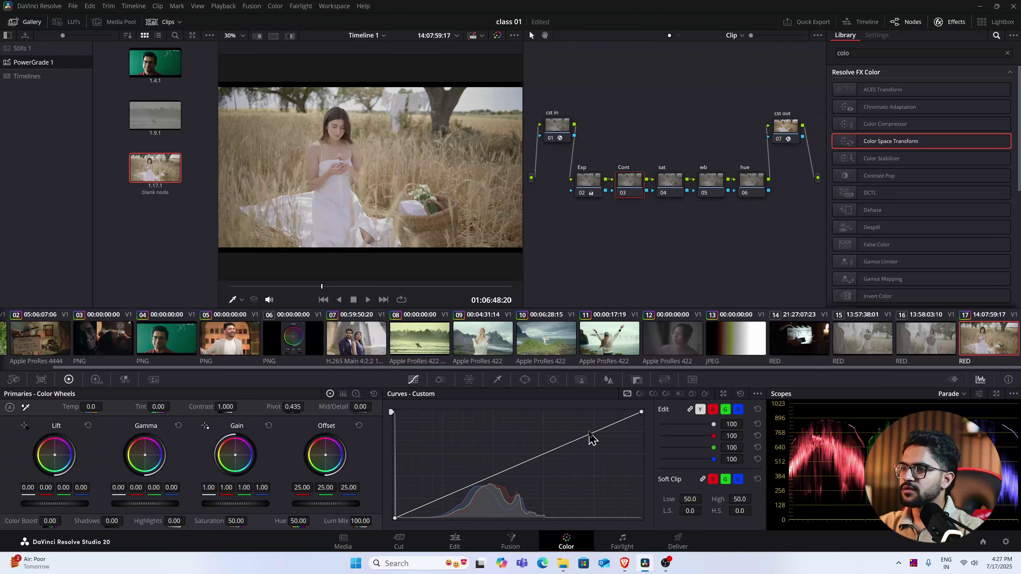
click(581, 435)
drag(448, 497, 437, 503)
drag(582, 435, 582, 433)
drag(438, 505, 436, 503)
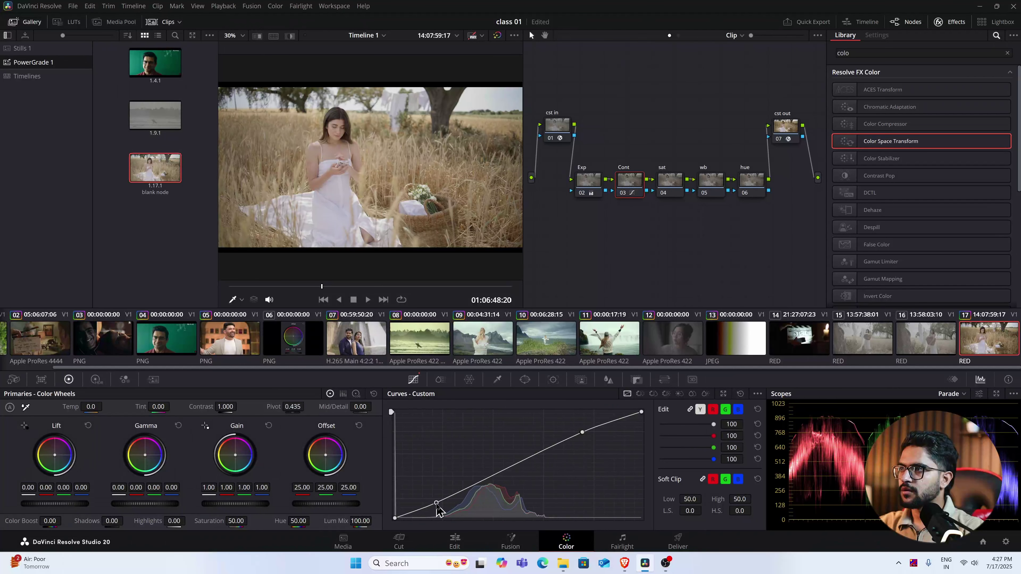
drag(582, 433, 579, 436)
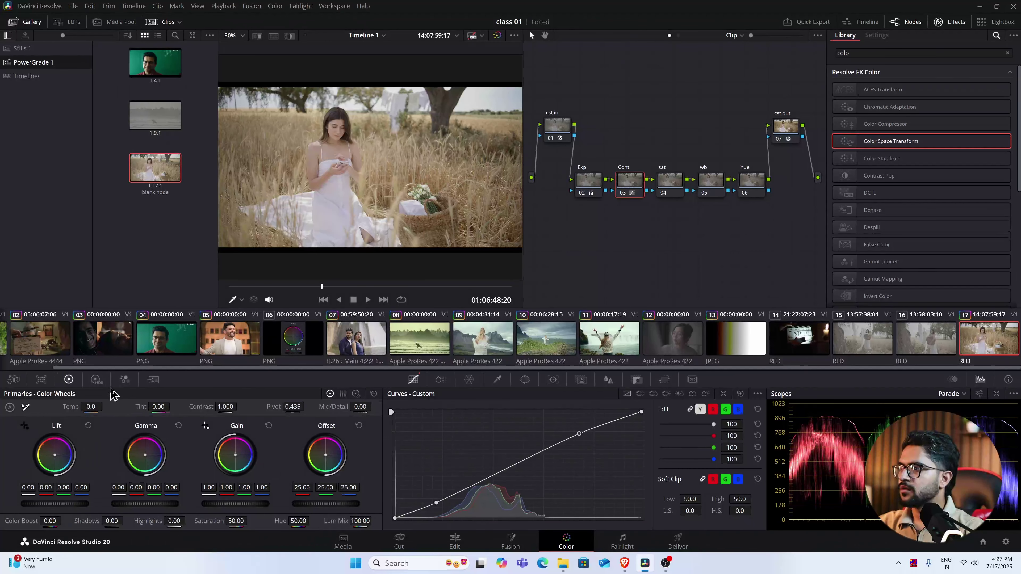
Step: Shift the row of nodes from Exp to hue and the cst out node slightly to the left in the node graph
click(673, 181)
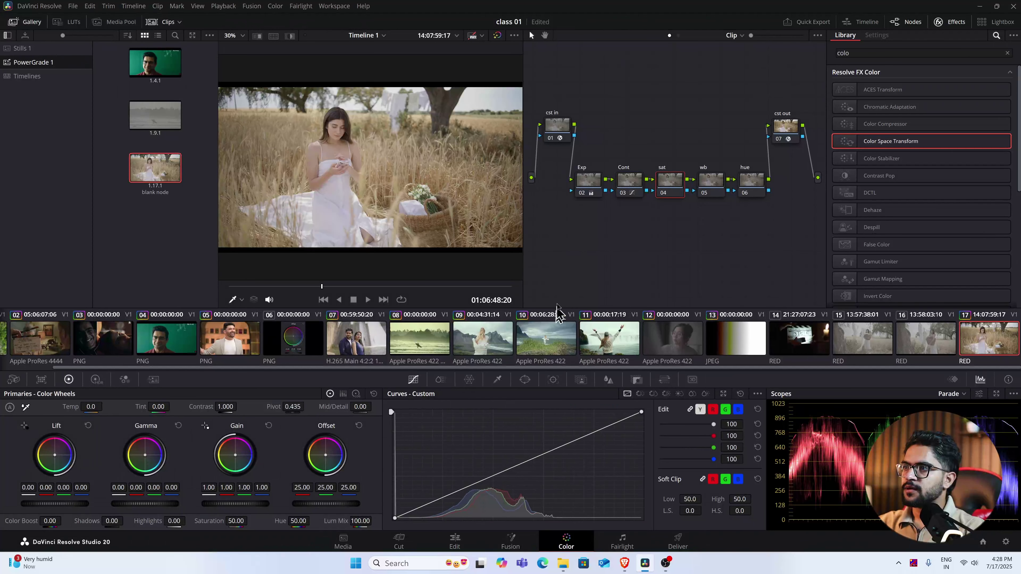
click(710, 186)
click(745, 183)
drag(595, 153, 747, 193)
drag(748, 185, 727, 190)
drag(786, 135, 765, 139)
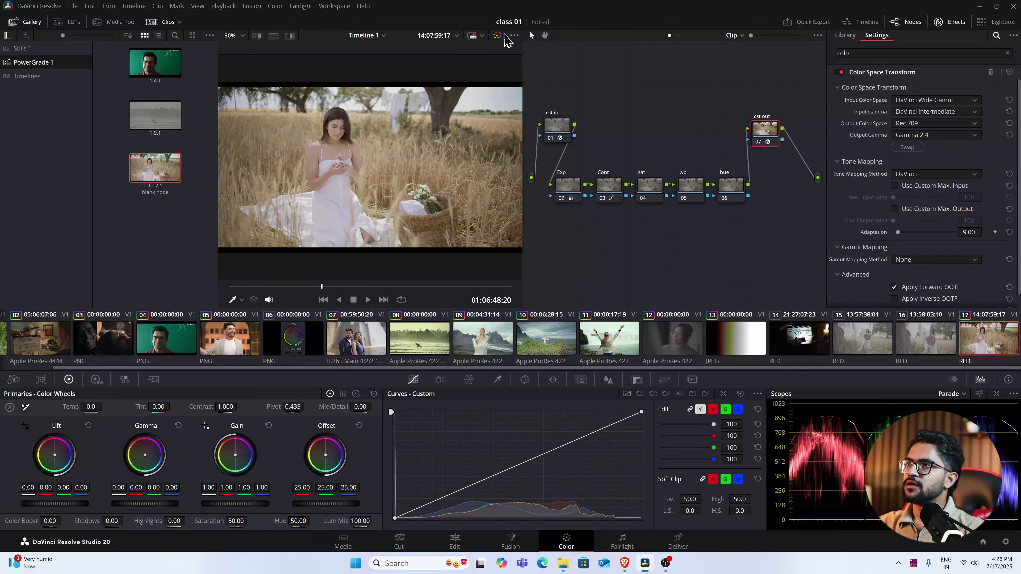
Step: Toggle the bypass of all grades repeatedly to compare the clip before and after grading
click(496, 35)
click(497, 36)
click(497, 36)
click(497, 36)
click(496, 36)
click(497, 37)
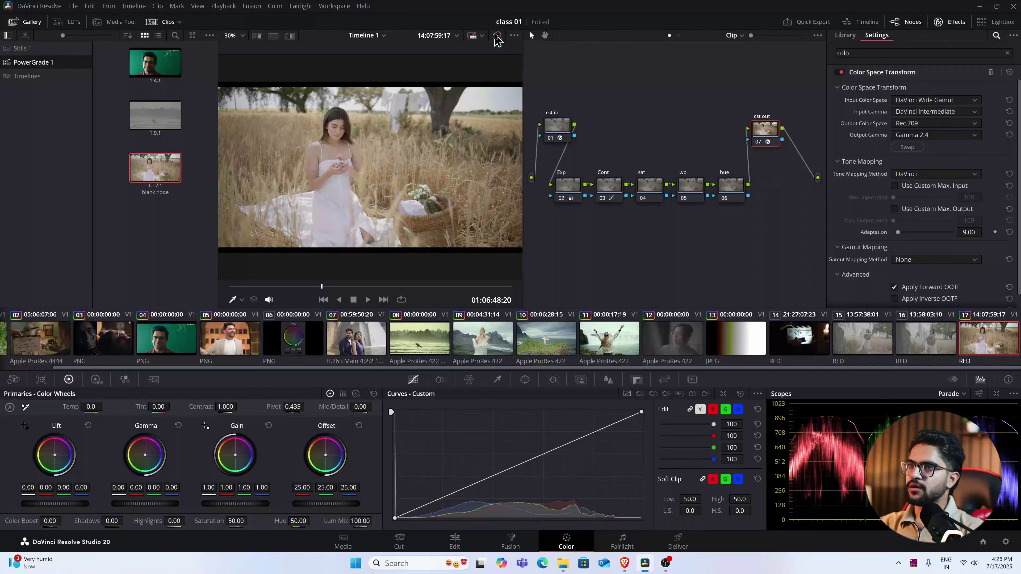
Step: Switch all grades off and on once more, and review the graded RED clip full screen
click(496, 36)
click(497, 36)
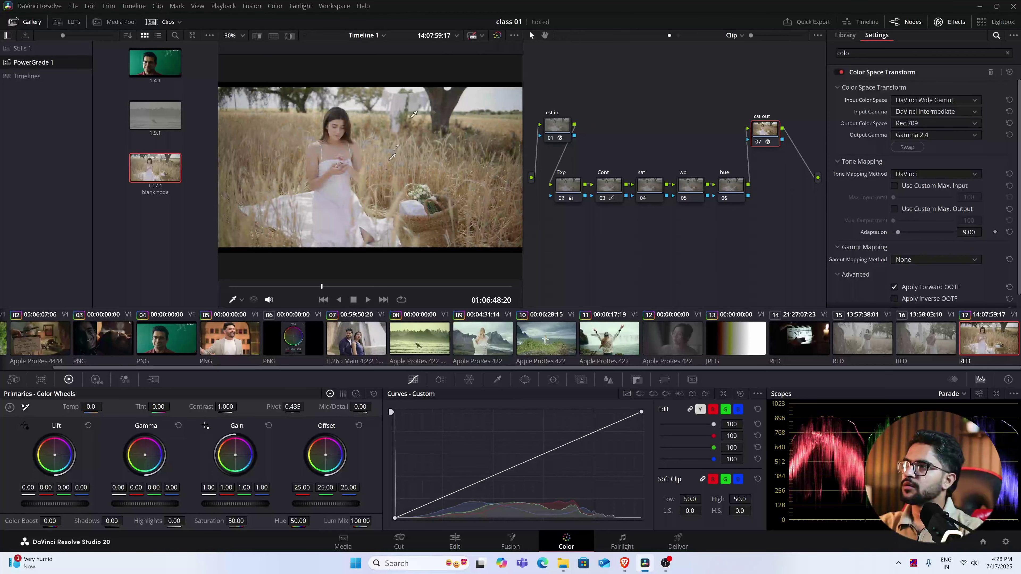
key(ctrl+f)
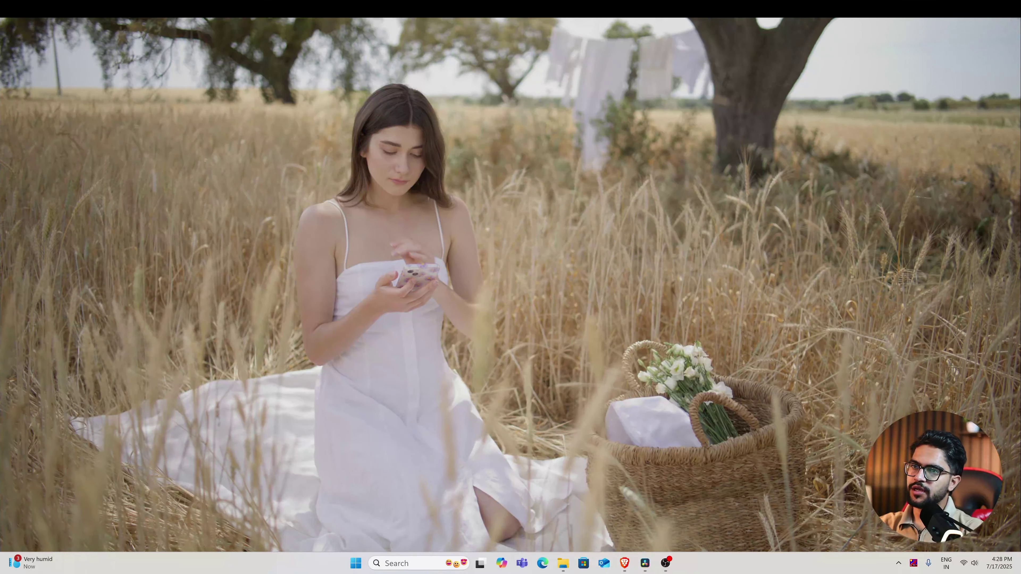
key(Escape)
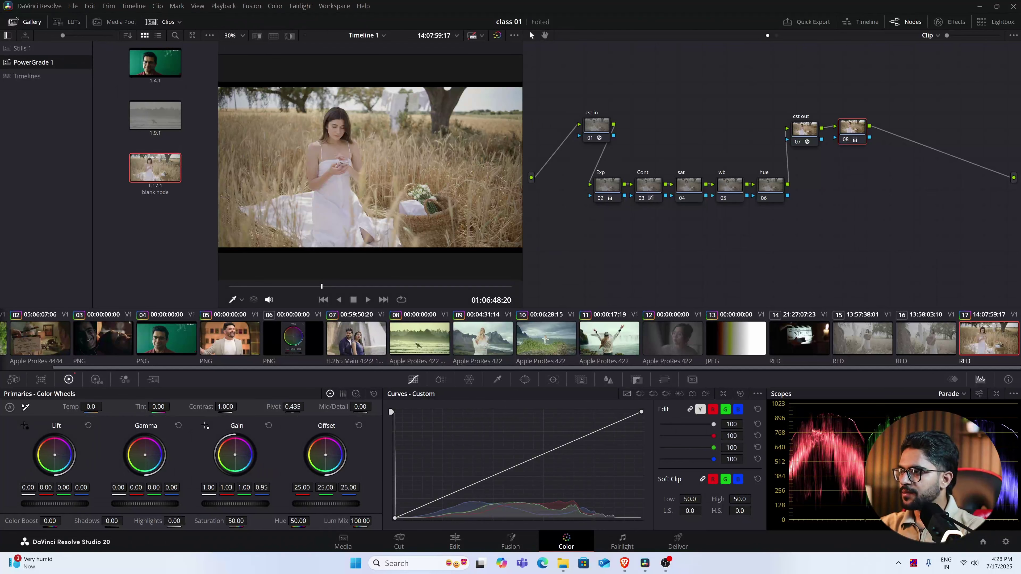
Step: On the node after cst out, warm Gain to red 1.09, green 0.98, blue 0.86, set Lift red -0.02 and blue 0.02, and set Temp to 20.0
drag(235, 455, 234, 454)
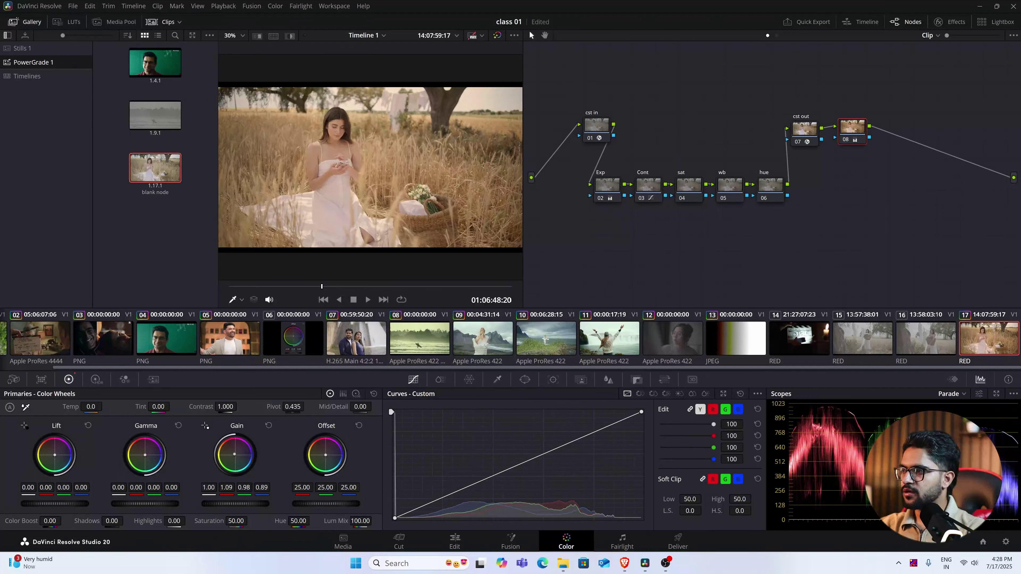
drag(234, 454, 234, 454)
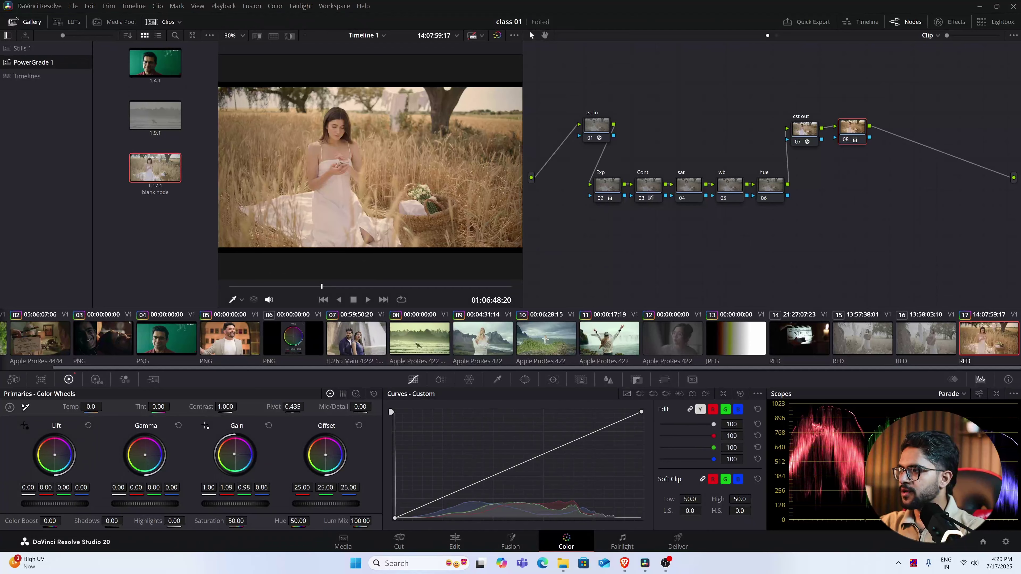
drag(55, 455, 55, 455)
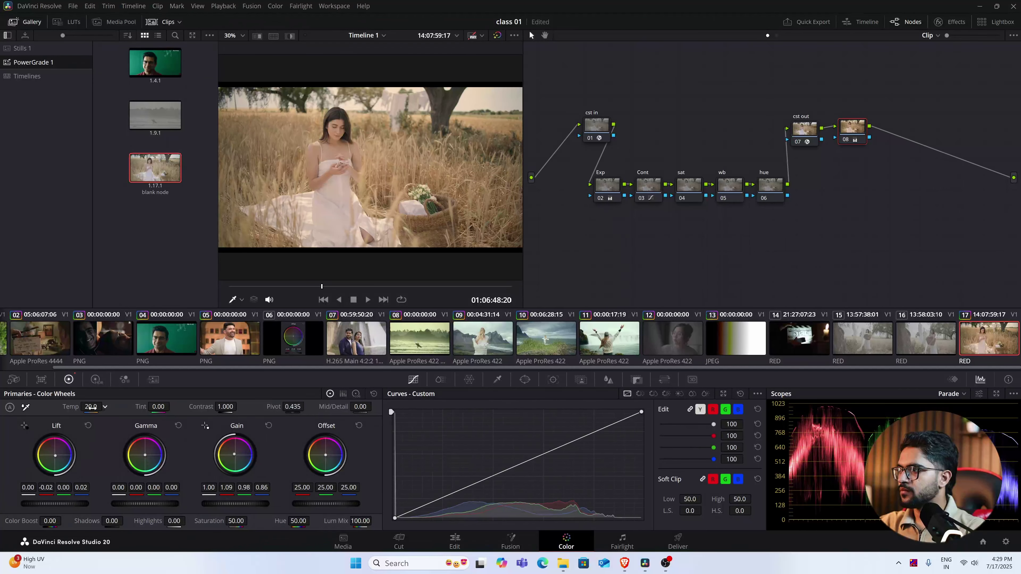
Step: Move the warm look node slightly lower and to the right of the cst out node in the node graph
drag(851, 132, 853, 148)
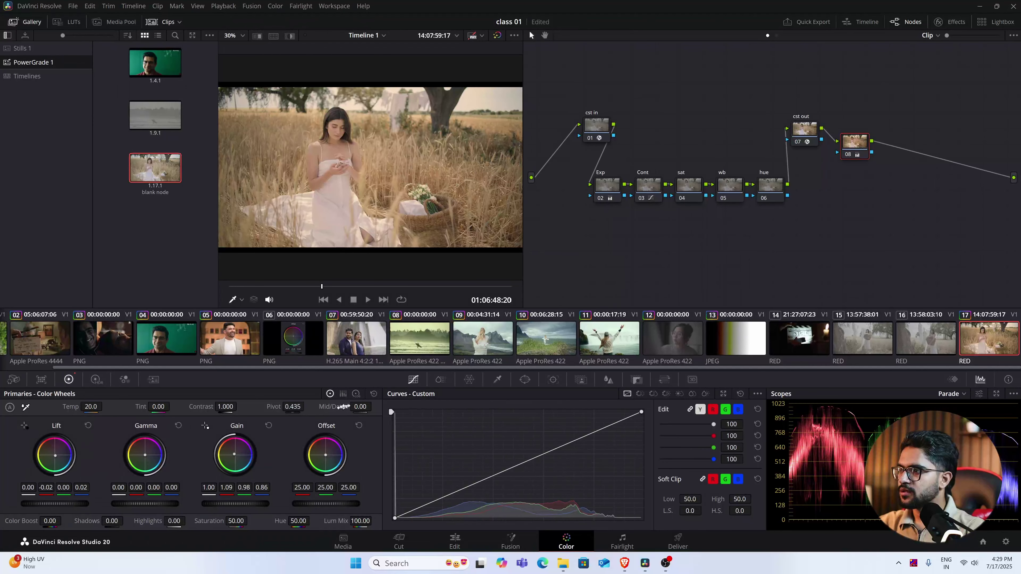
drag(853, 142, 849, 148)
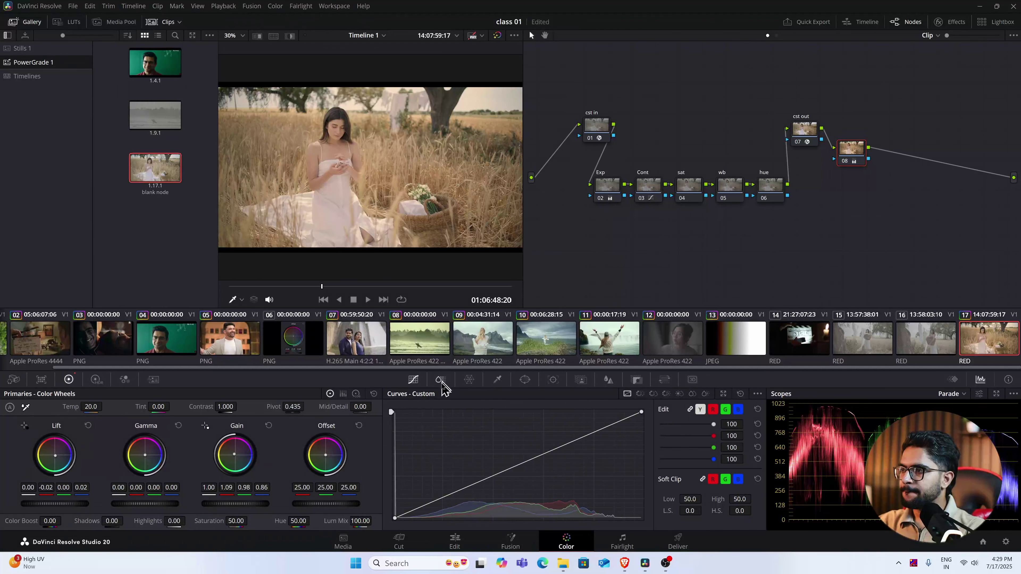
drag(844, 164, 850, 171)
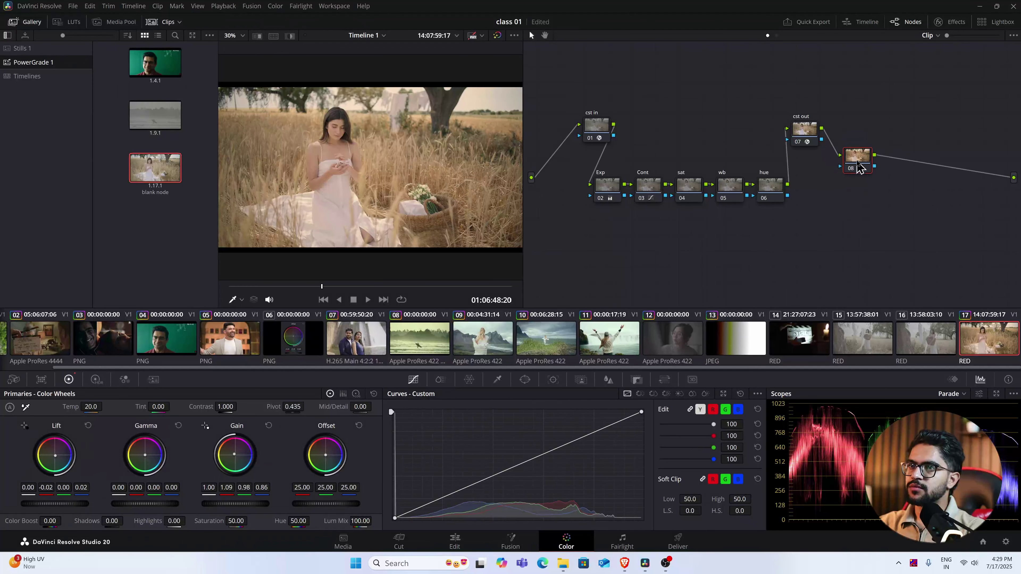
Step: Review the warm grade full screen and toggle node 08 off and on to compare its effect
key(ctrl+f)
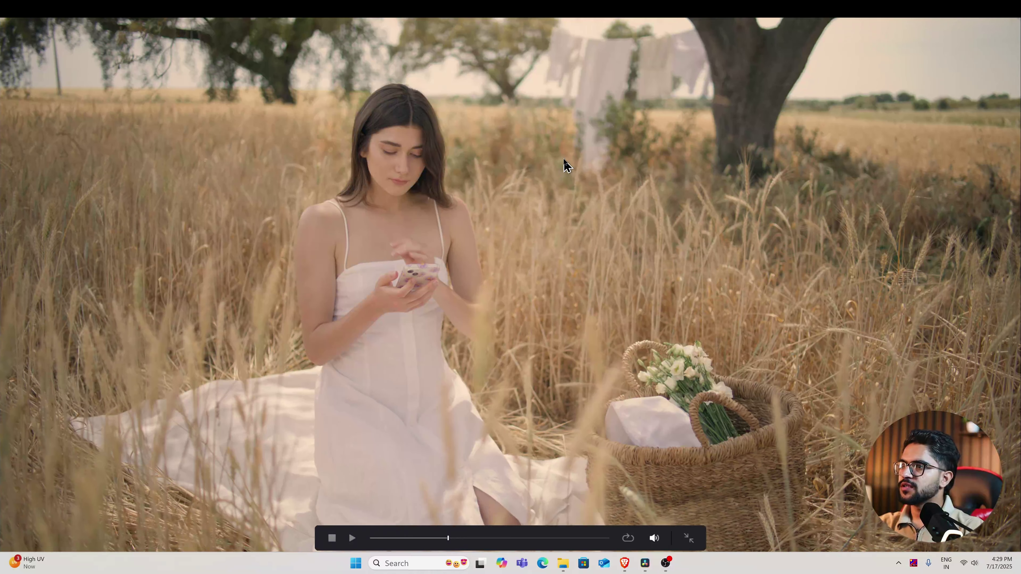
key(Escape)
click(850, 169)
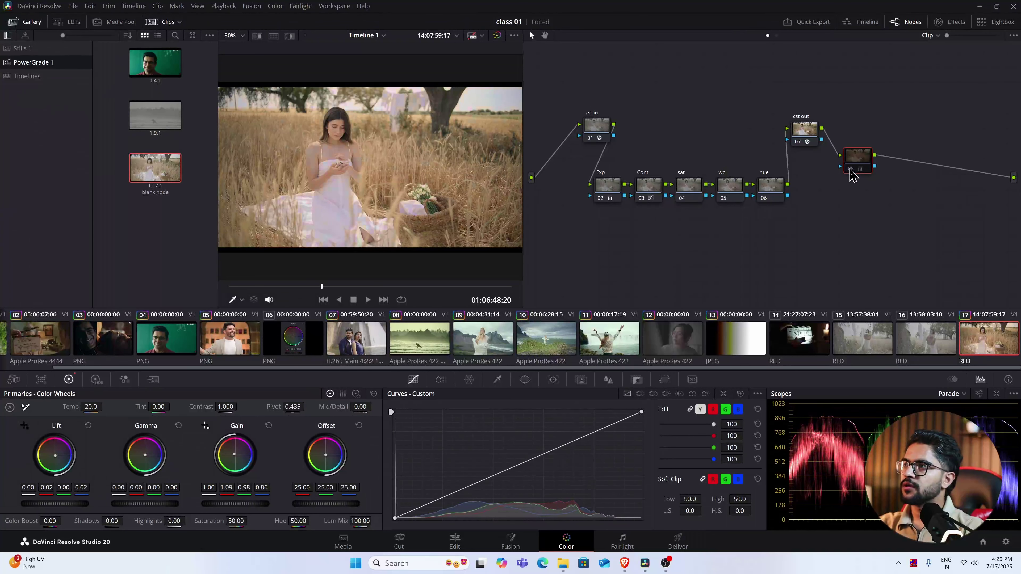
click(850, 169)
click(850, 169)
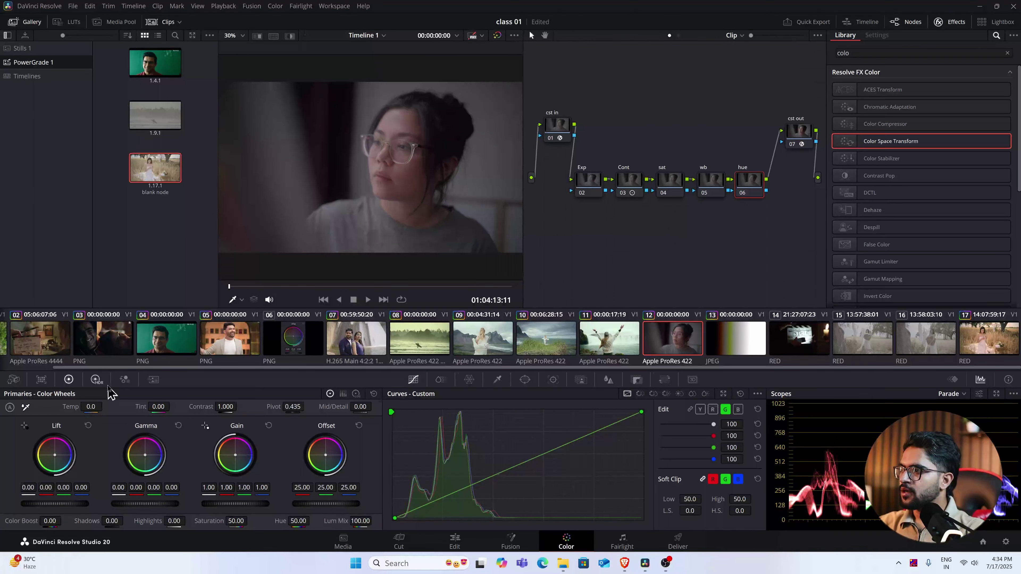
Step: On clip 12, add a node after cst out and sample the skin on the woman's cheek with the HSL qualifier
click(497, 380)
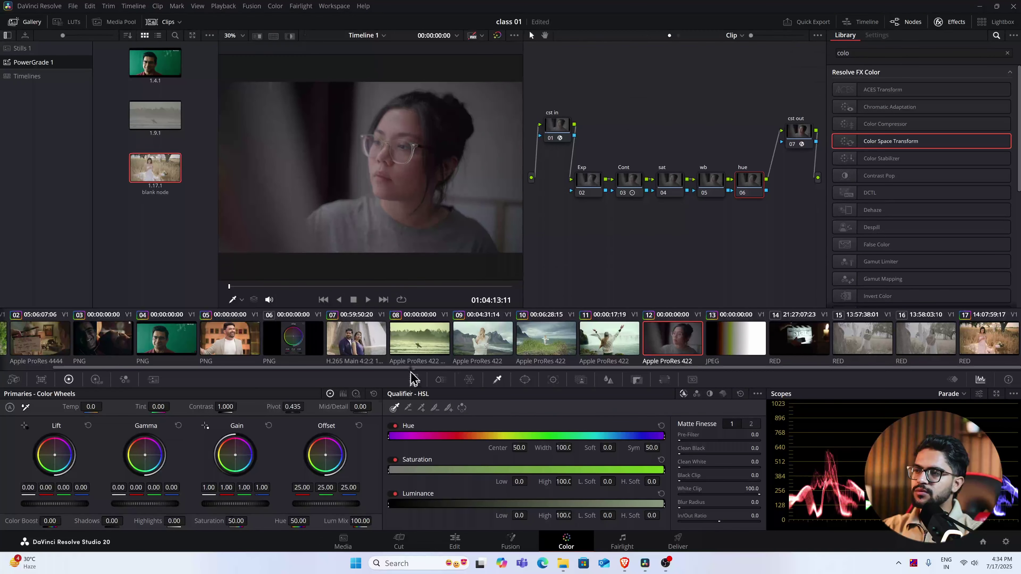
key(alt+k)
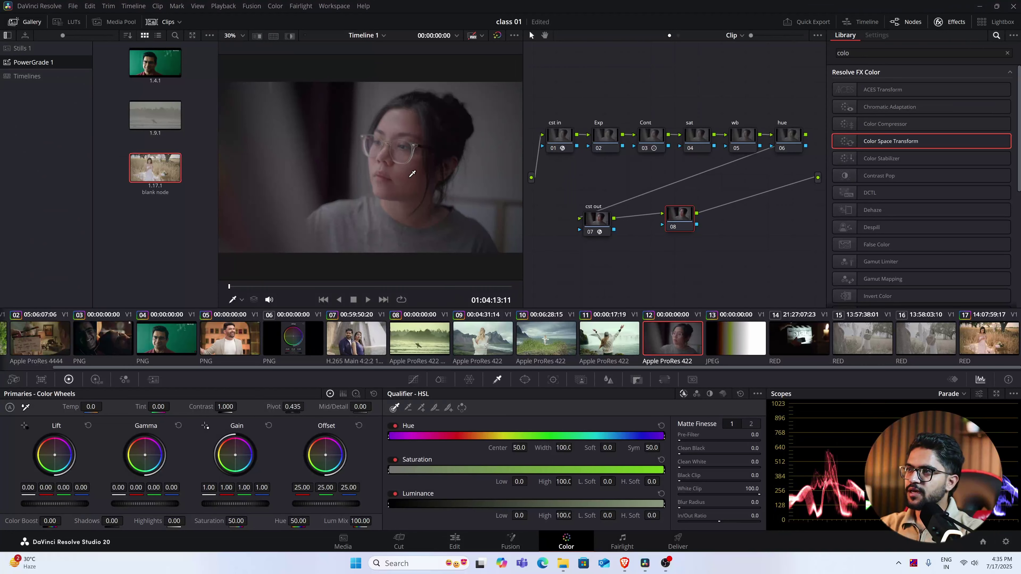
scroll(411, 172, up, 5)
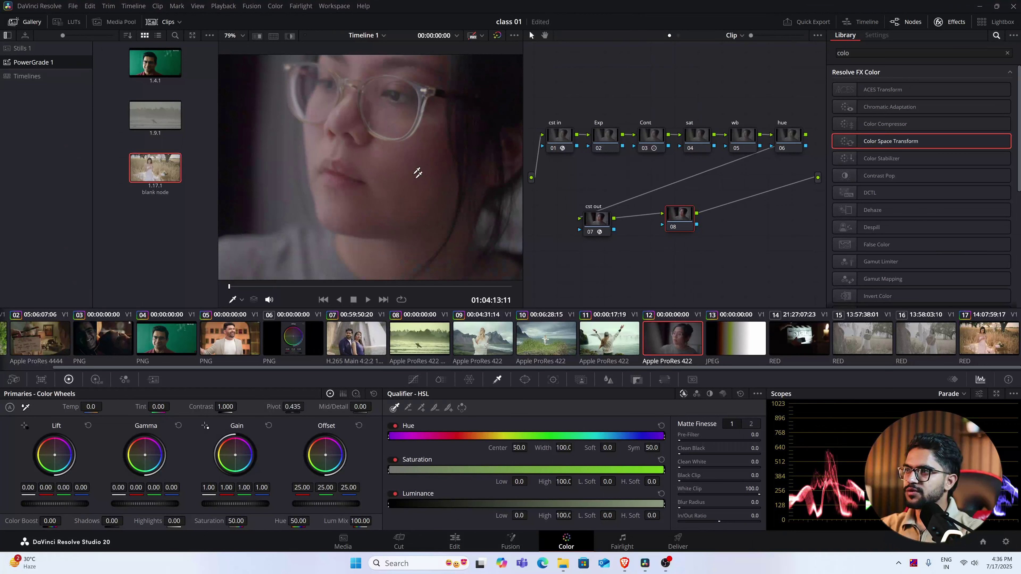
click(411, 176)
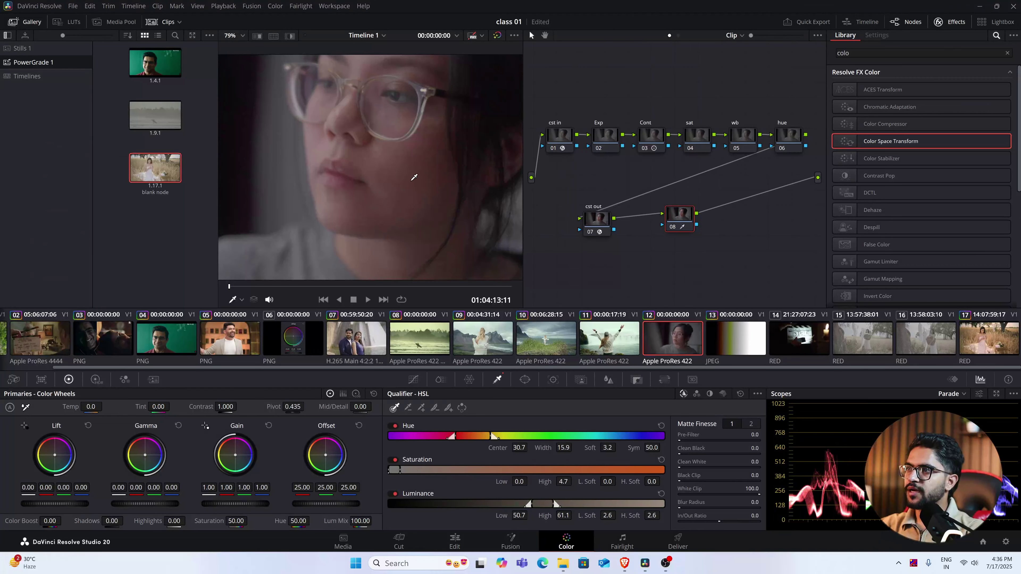
Step: Highlight the qualified selection and refine its hue to center 26.7, width 21.6, softness 2.0 and symmetry 49.8
click(289, 37)
scroll(380, 137, down, 5)
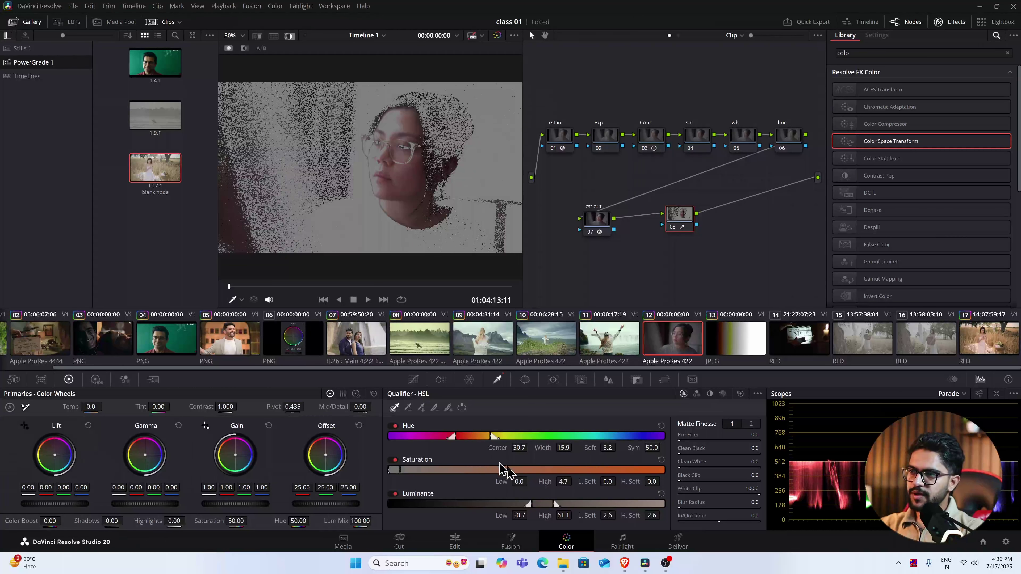
drag(525, 448, 653, 450)
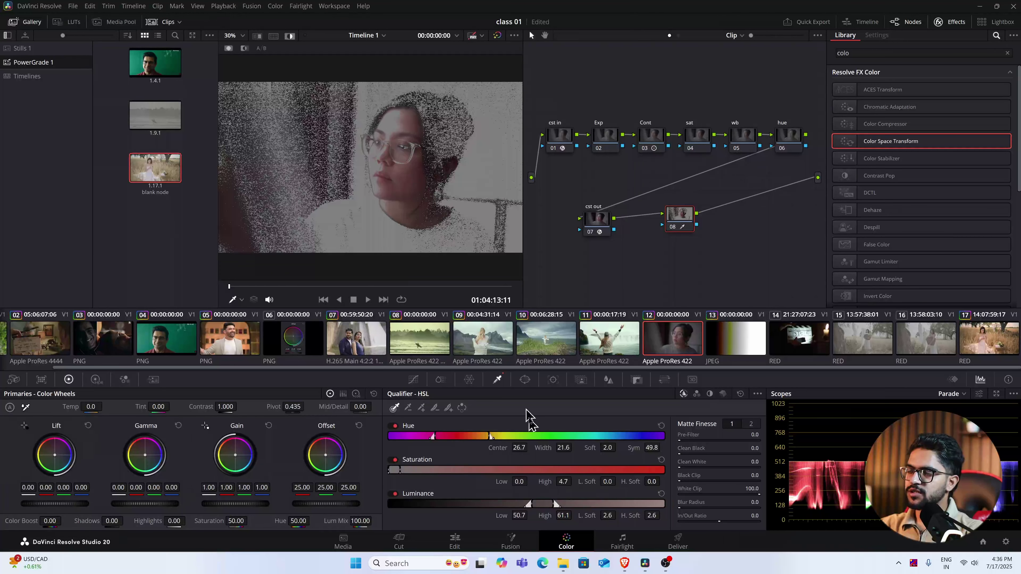
Step: Refine the qualifier's saturation to 1.3–5.3 with softness 1.1 and 3.0, and luminance to 51.0–65.7 with softness 2.0 and 3.2, inspecting the face selection
drag(518, 482, 694, 482)
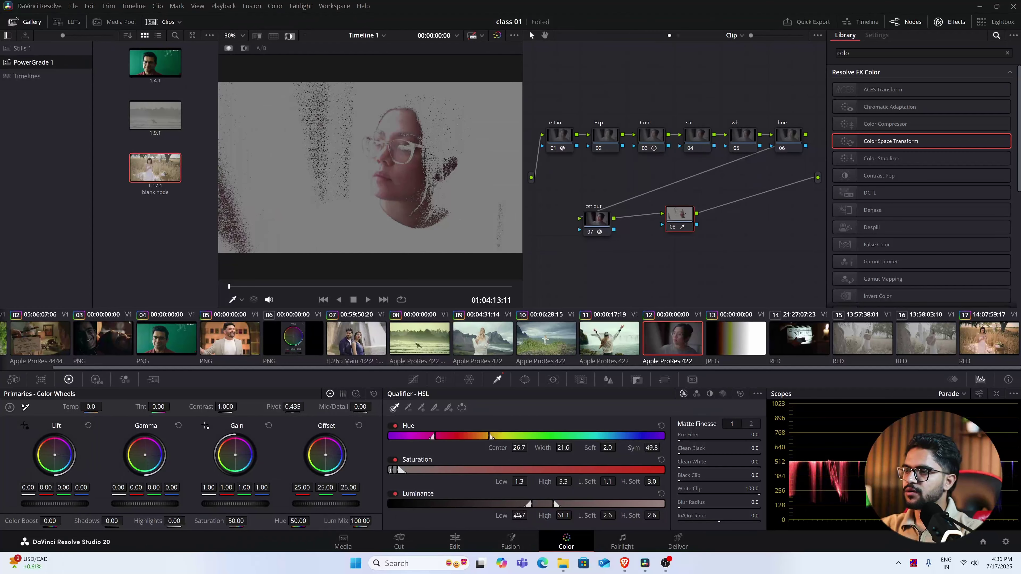
drag(530, 516, 631, 515)
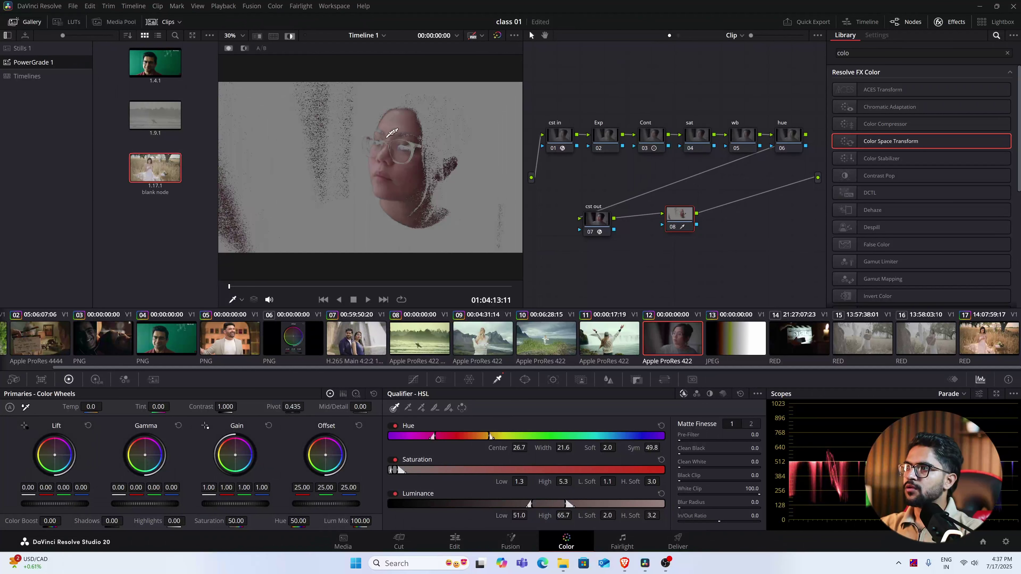
scroll(416, 193, up, 4)
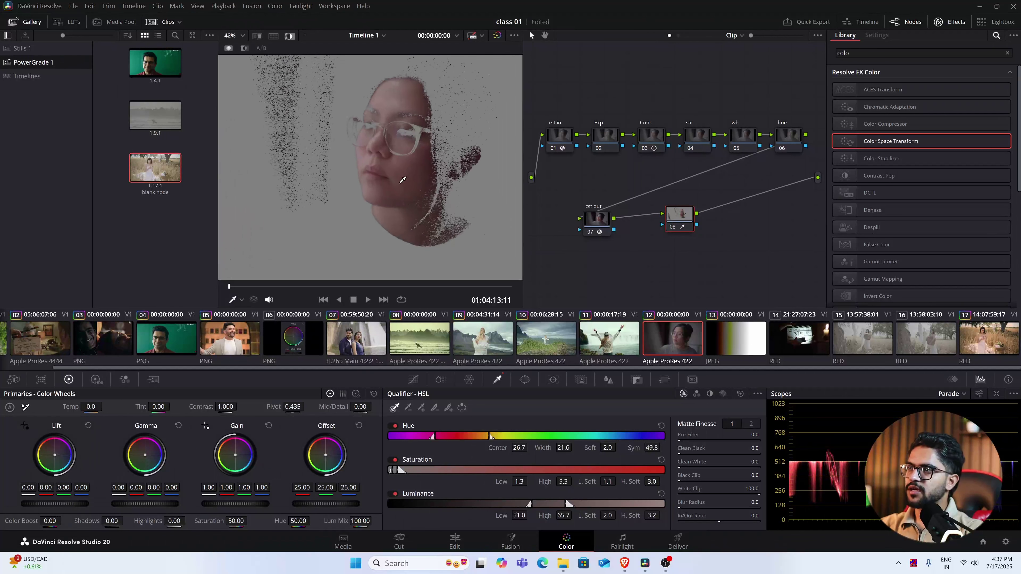
scroll(424, 177, down, 4)
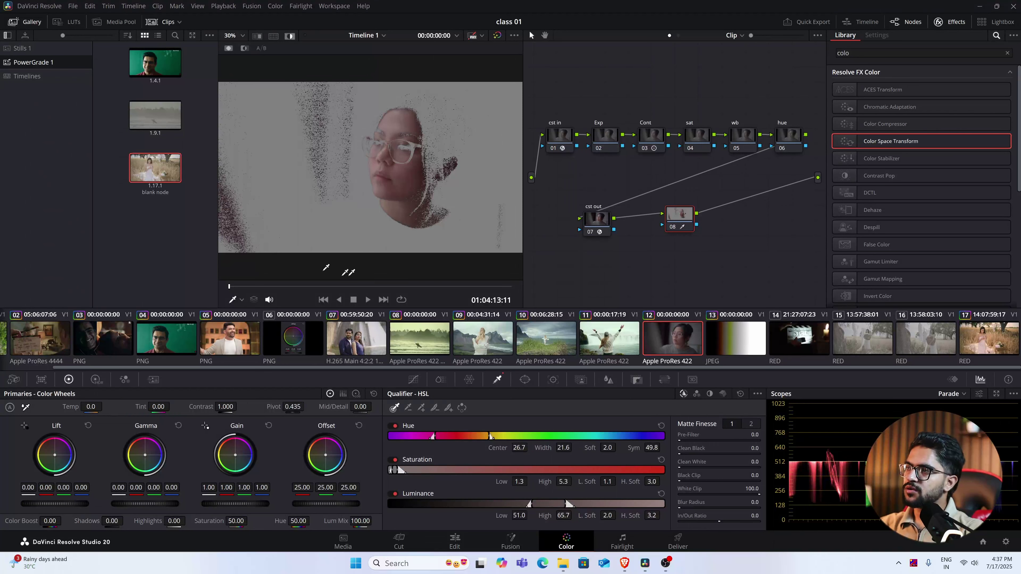
scroll(418, 142, up, 3)
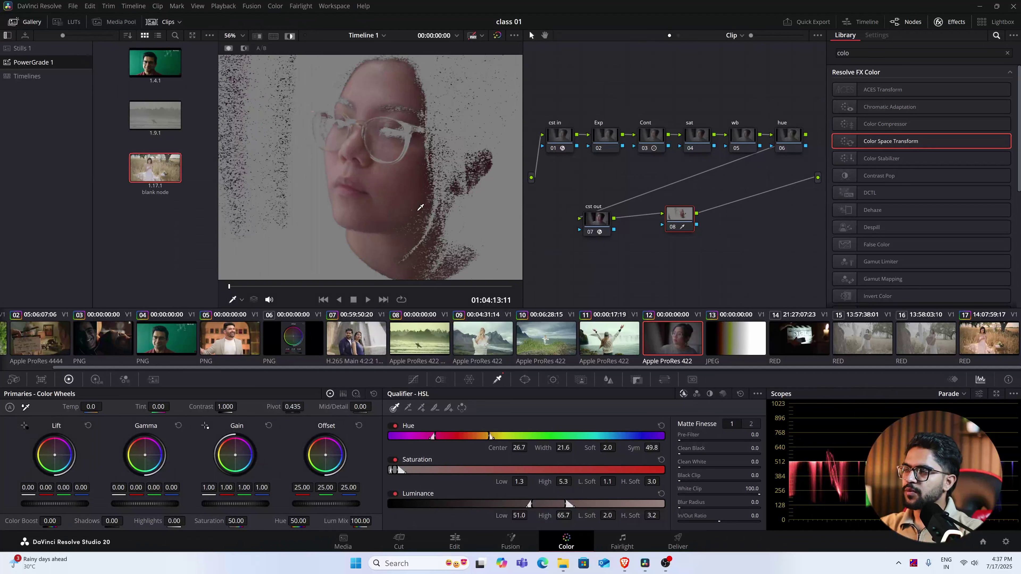
scroll(420, 207, down, 3)
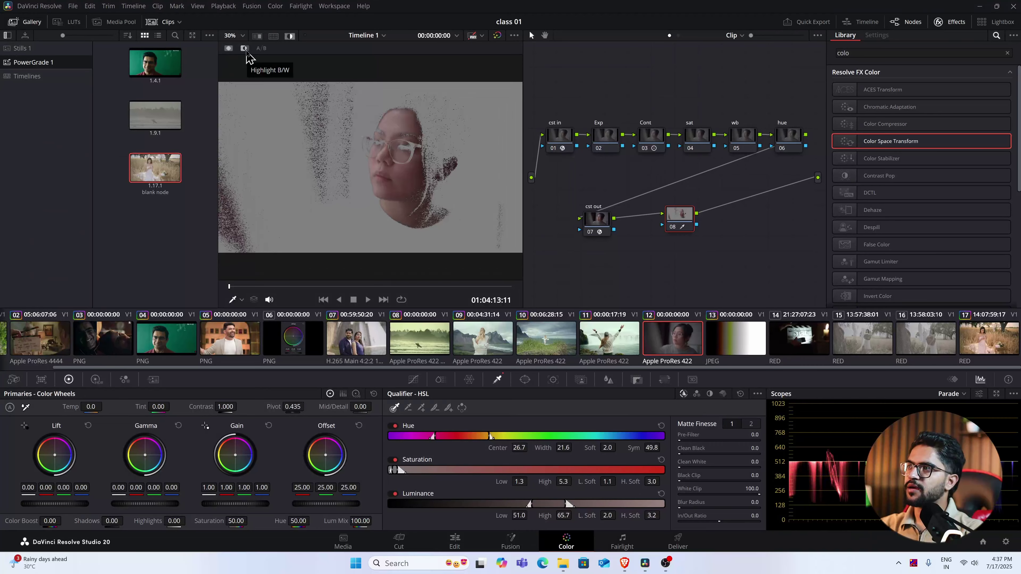
Step: Viewing the mask in black and white, set the matte's Clean Black to 10.6, Clean White to 27.5, Black Clip to 14.2 and Blur Radius to 37.3
click(245, 49)
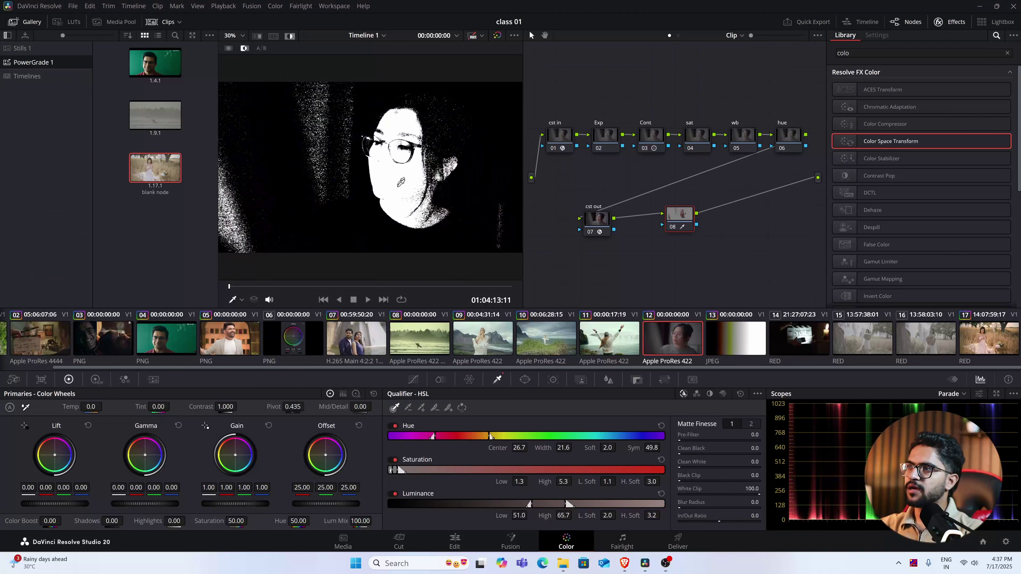
scroll(401, 182, up, 5)
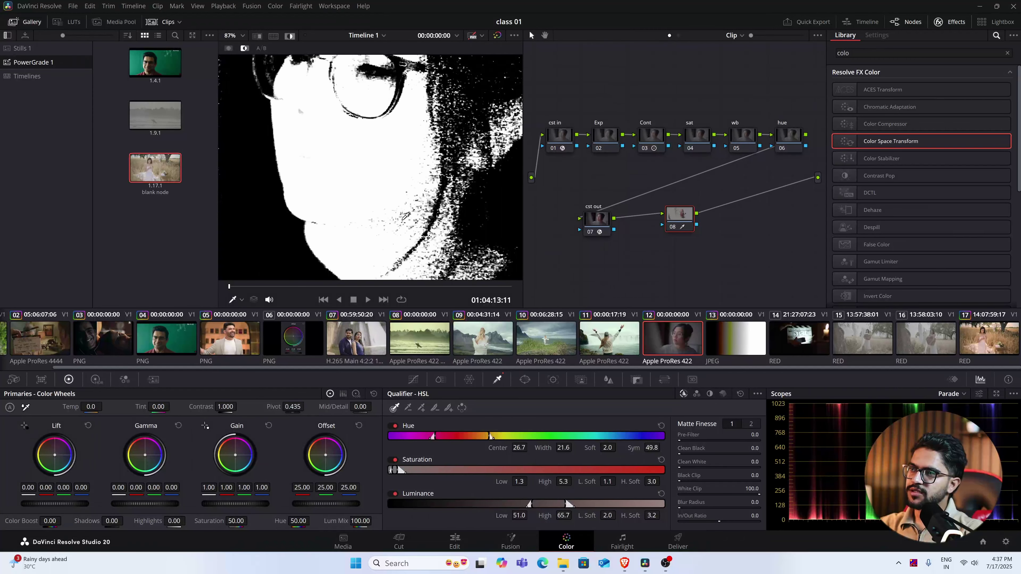
scroll(409, 179, down, 3)
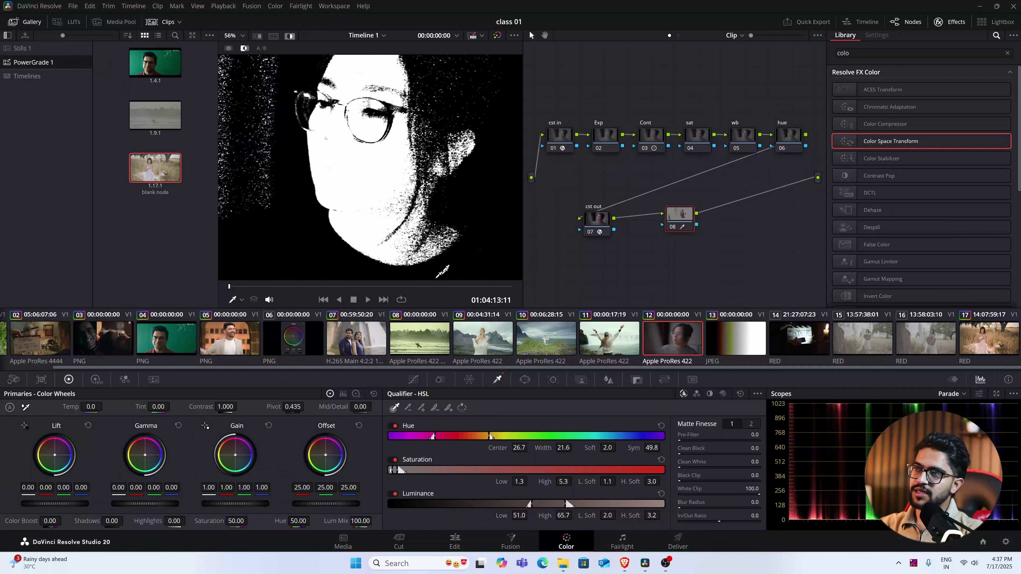
drag(685, 467, 695, 467)
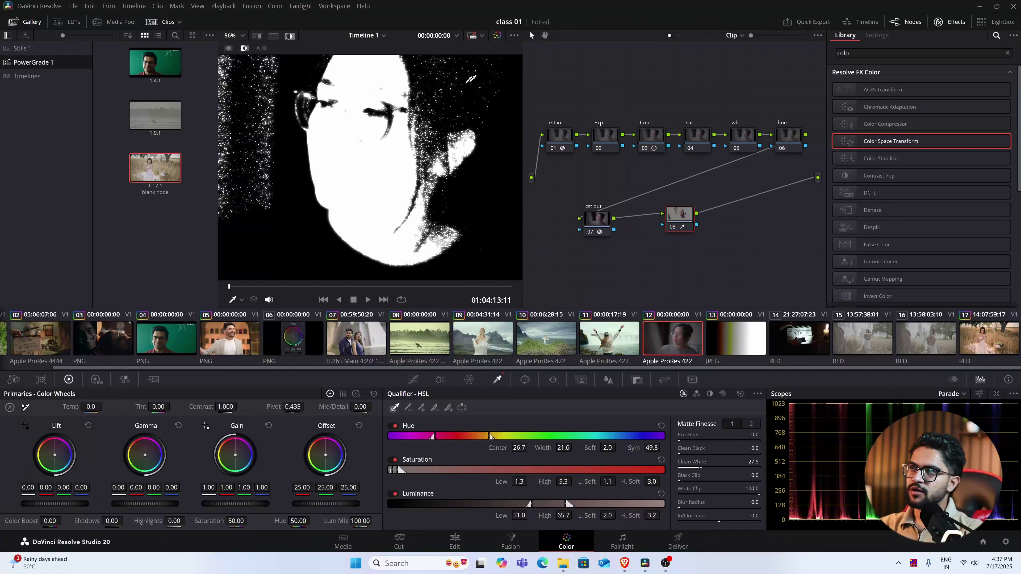
drag(680, 481, 727, 481)
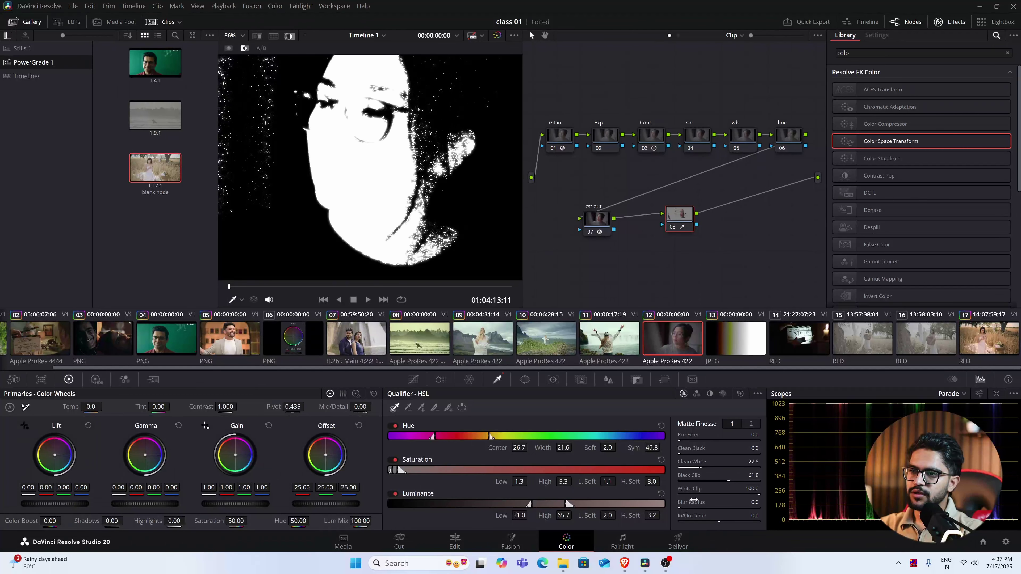
drag(730, 495, 758, 495)
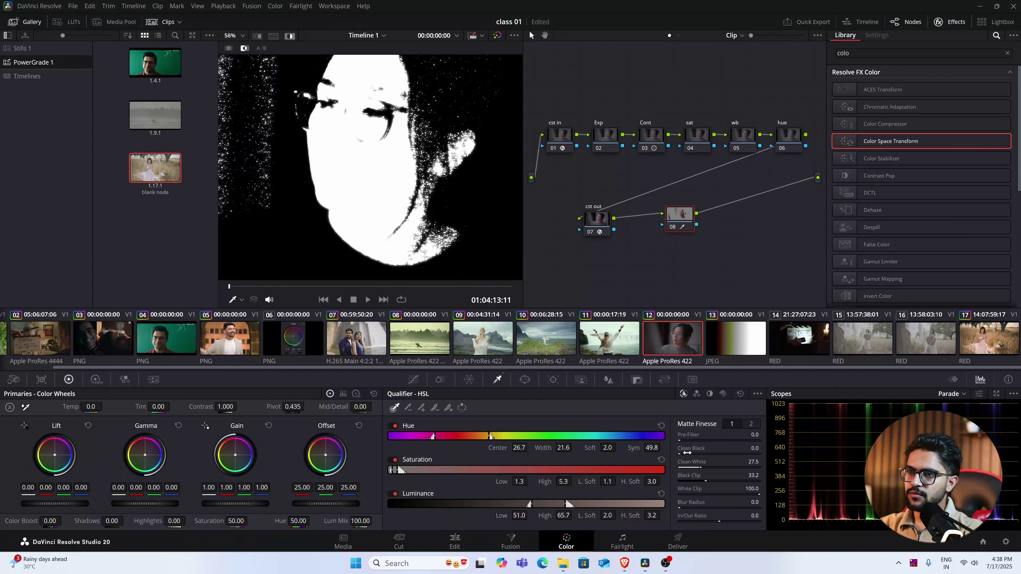
drag(687, 453, 693, 452)
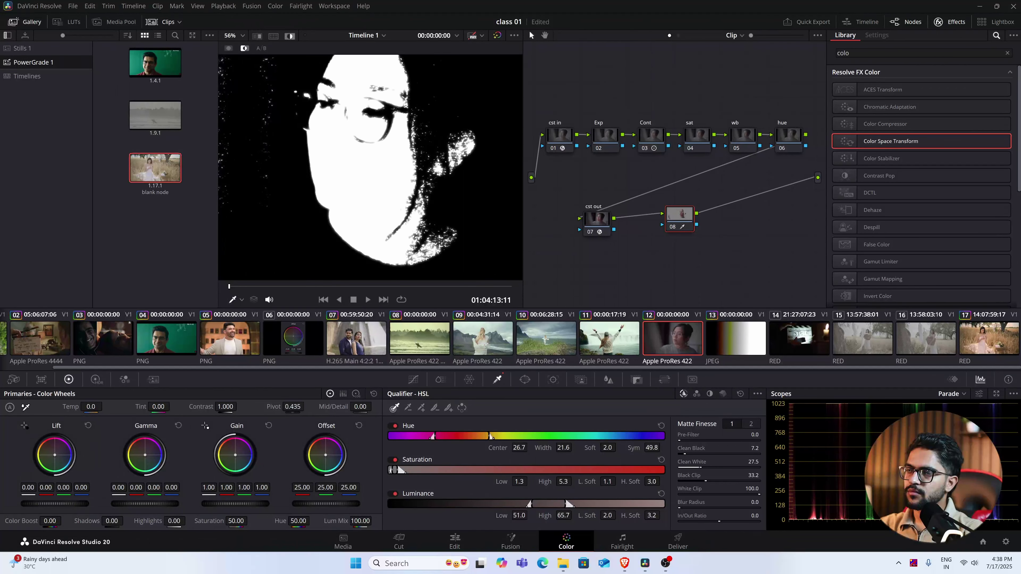
drag(697, 491, 687, 455)
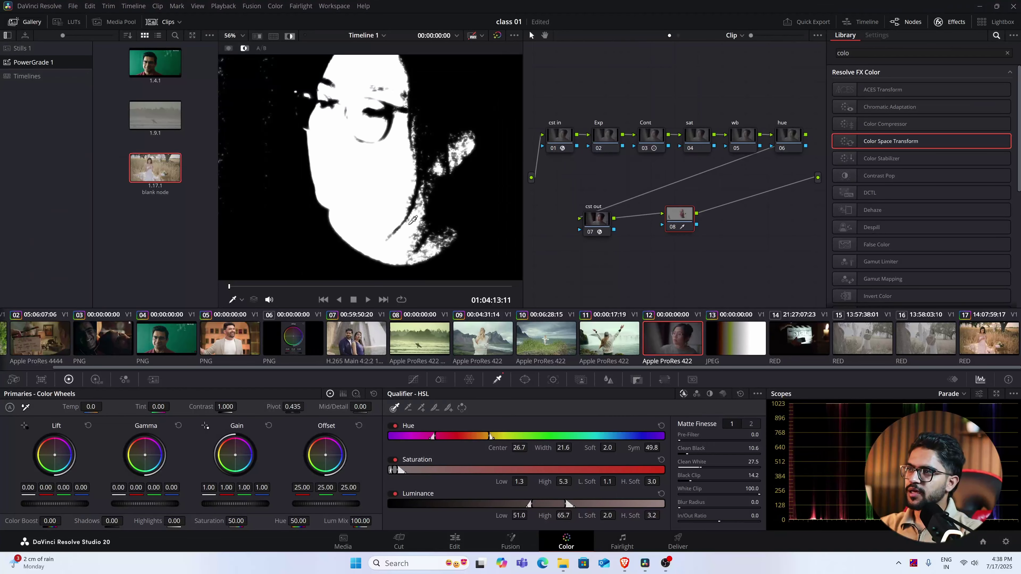
drag(753, 503, 761, 502)
key(shift+z)
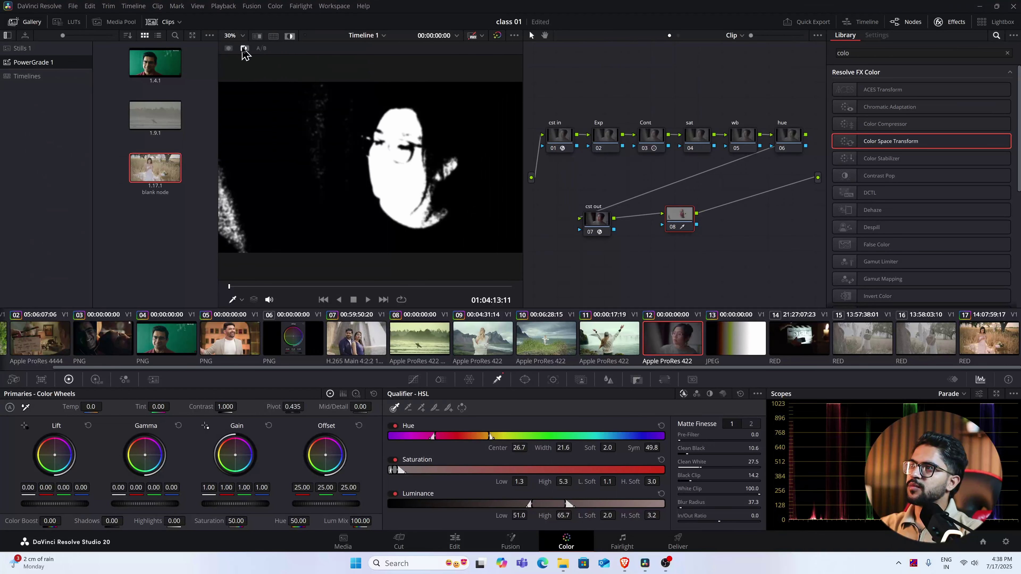
Step: Turn off the mask highlight to show the normal image, and move node 08 slightly lower in the node graph
click(290, 35)
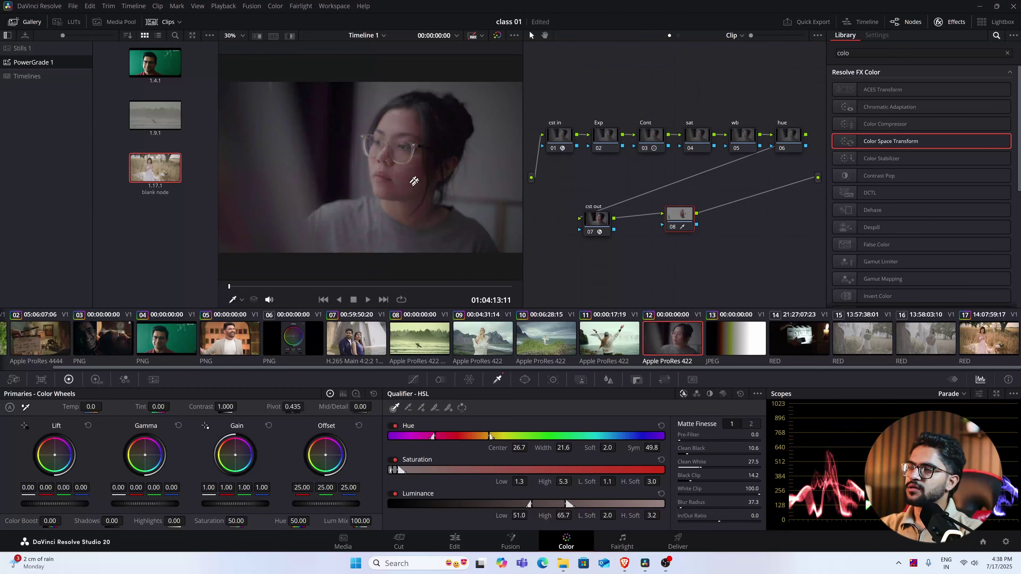
scroll(416, 200, up, 1)
scroll(433, 159, down, 1)
drag(681, 219, 677, 239)
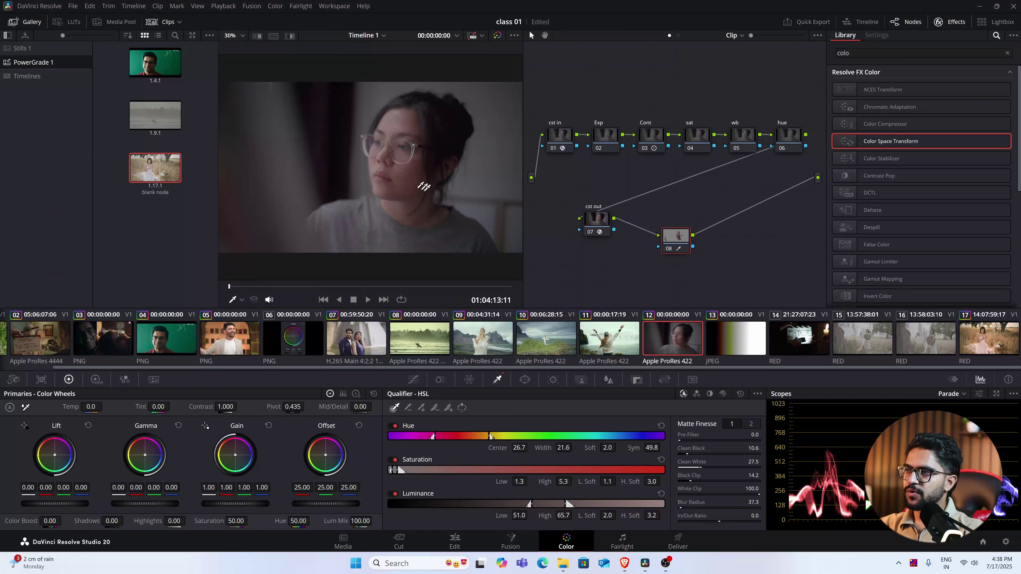
Step: Try a Tint of 100.00 on the qualified skin, check it across the whole frame and reset the Tint
scroll(390, 214, up, 1)
scroll(417, 167, up, 5)
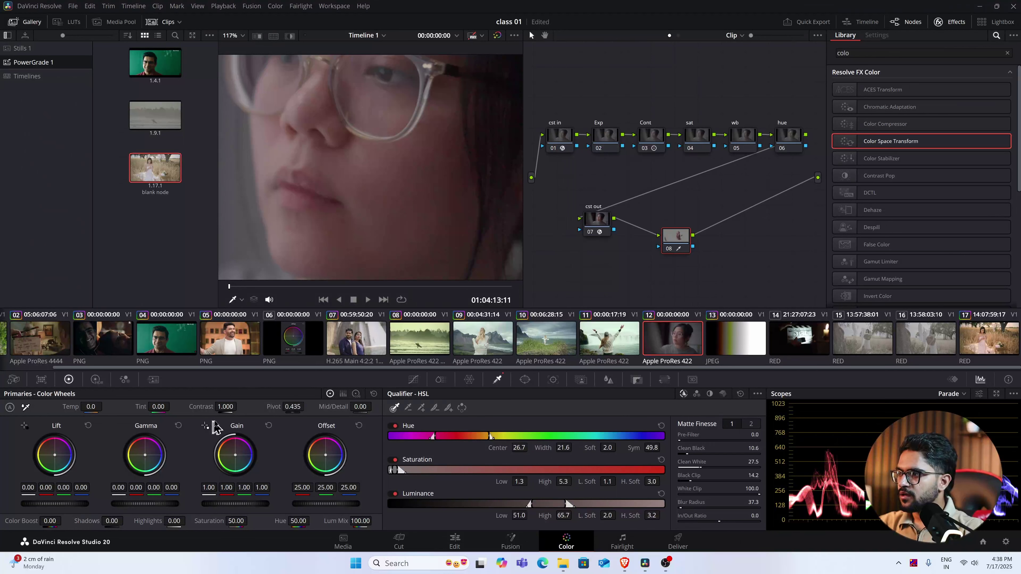
drag(157, 408, 181, 428)
key(shift+z)
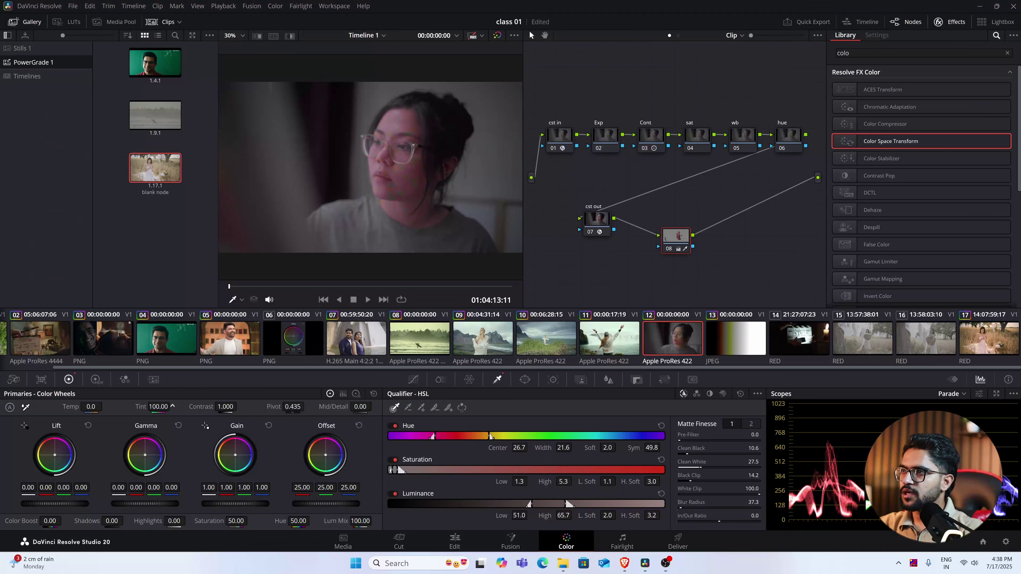
double_click(140, 407)
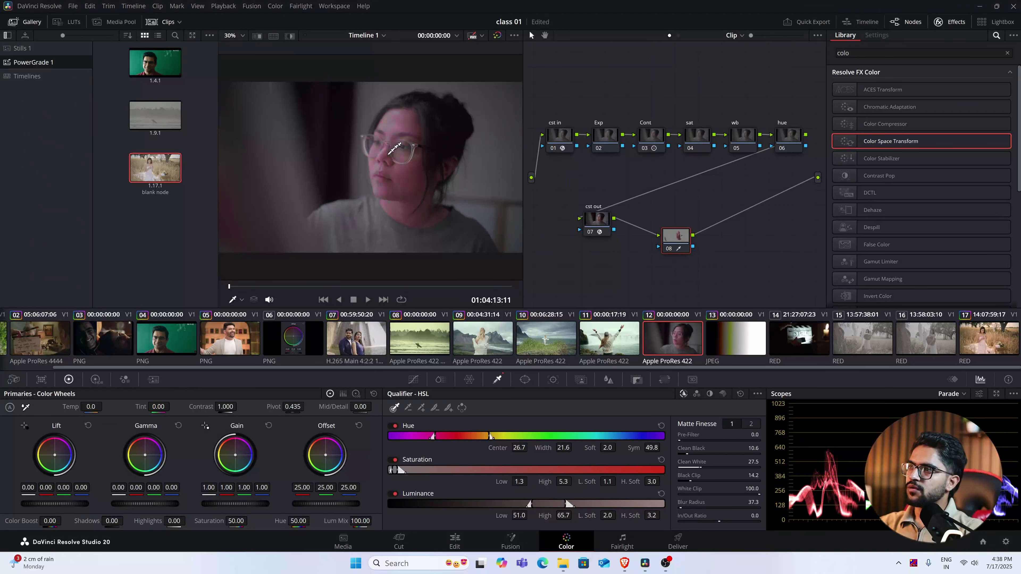
Step: Examine the skin texture on the woman's cheek, nose and mouth at close range
scroll(406, 174, up, 4)
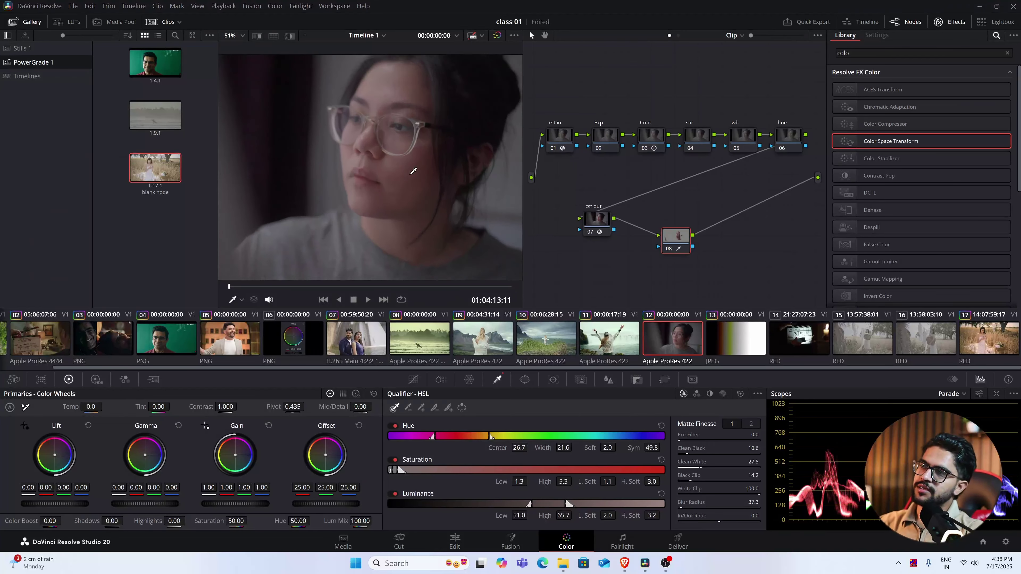
drag(404, 191, 395, 186)
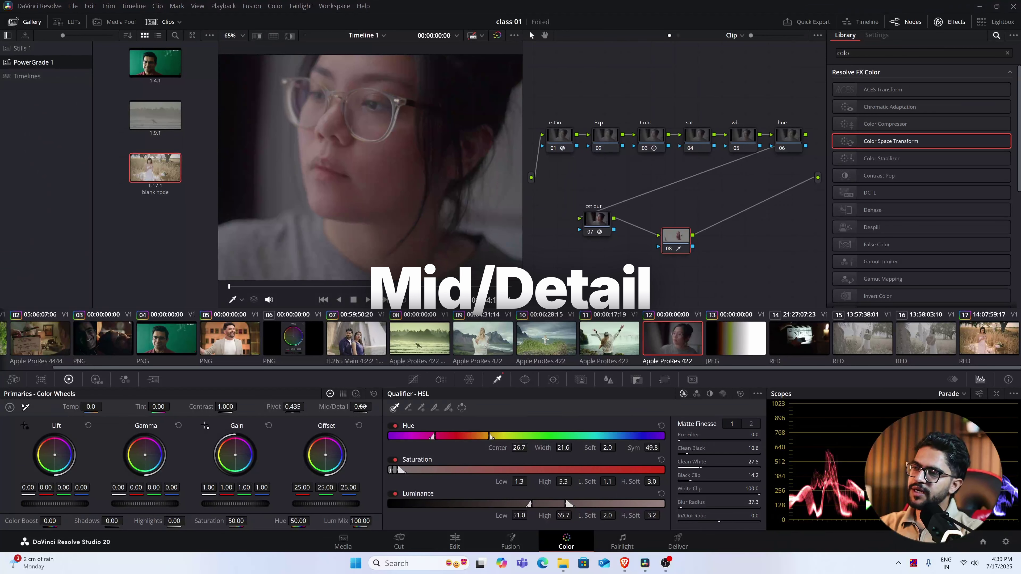
scroll(354, 177, up, 2)
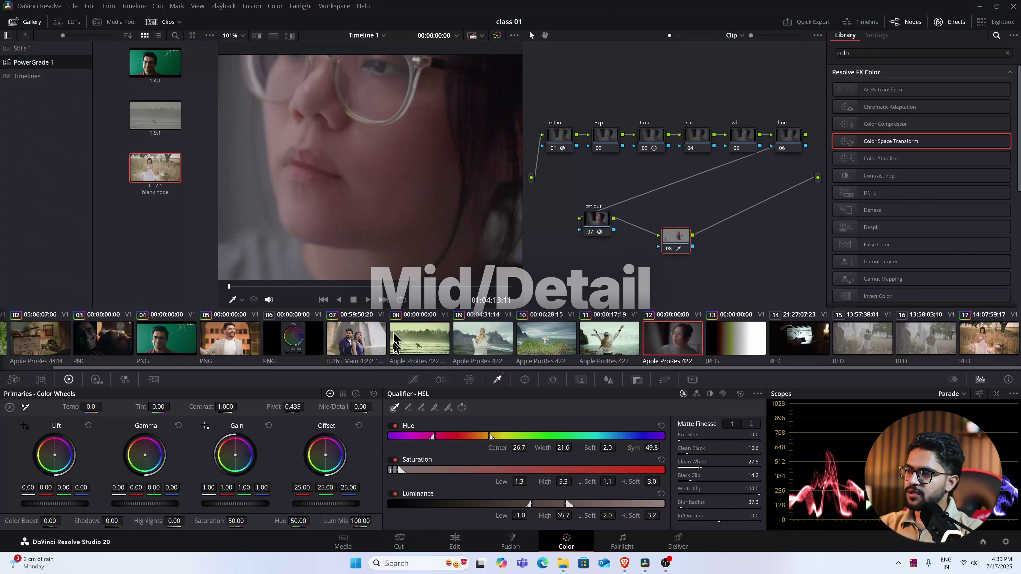
scroll(383, 235, down, 1)
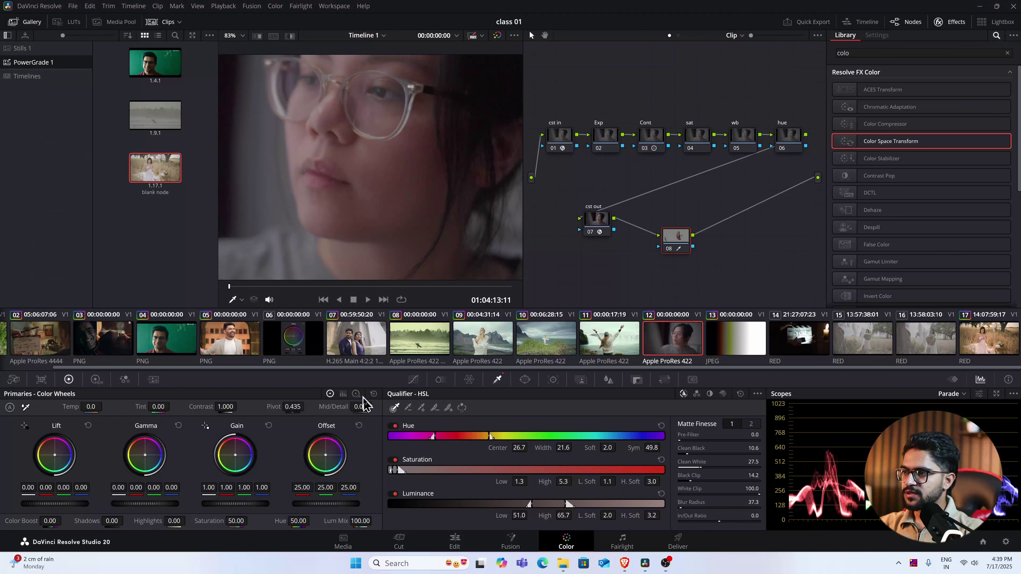
scroll(418, 206, down, 1)
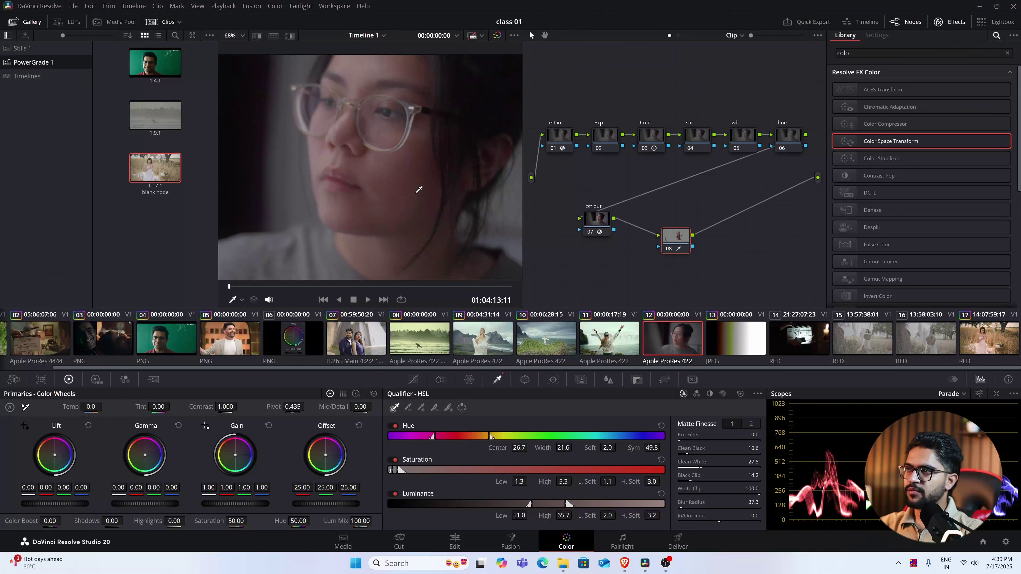
scroll(418, 189, down, 1)
scroll(399, 181, up, 4)
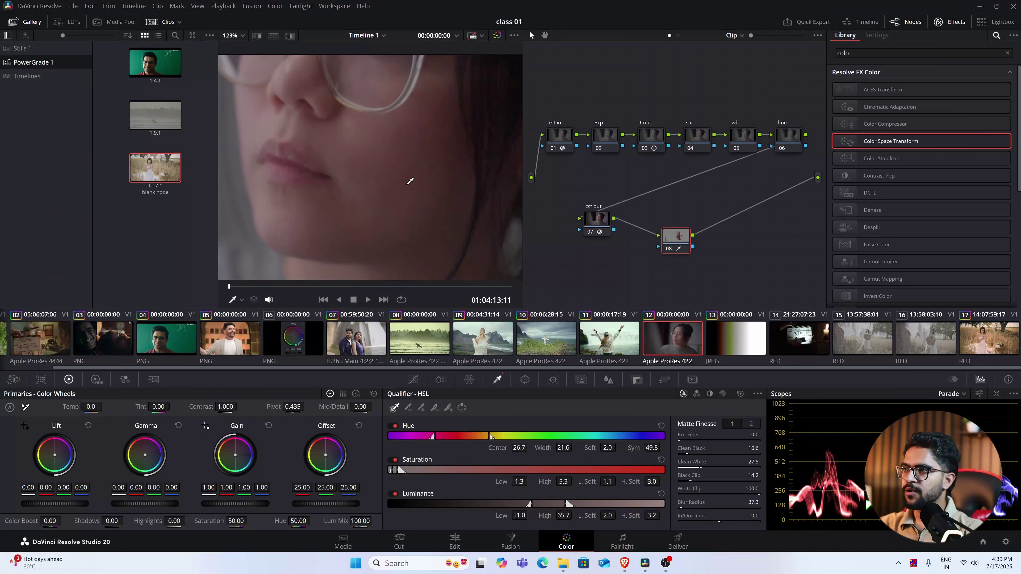
scroll(410, 178, up, 3)
scroll(422, 166, down, 3)
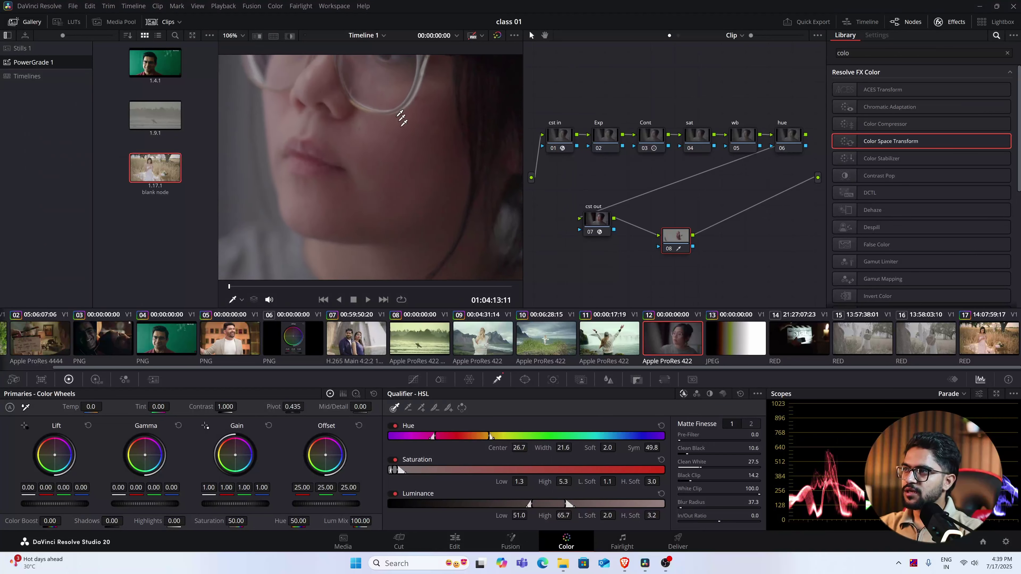
Step: Try Mid/Detail on the qualified skin at -100.00 and at 100.00, comparing the face's texture
scroll(394, 233, down, 1)
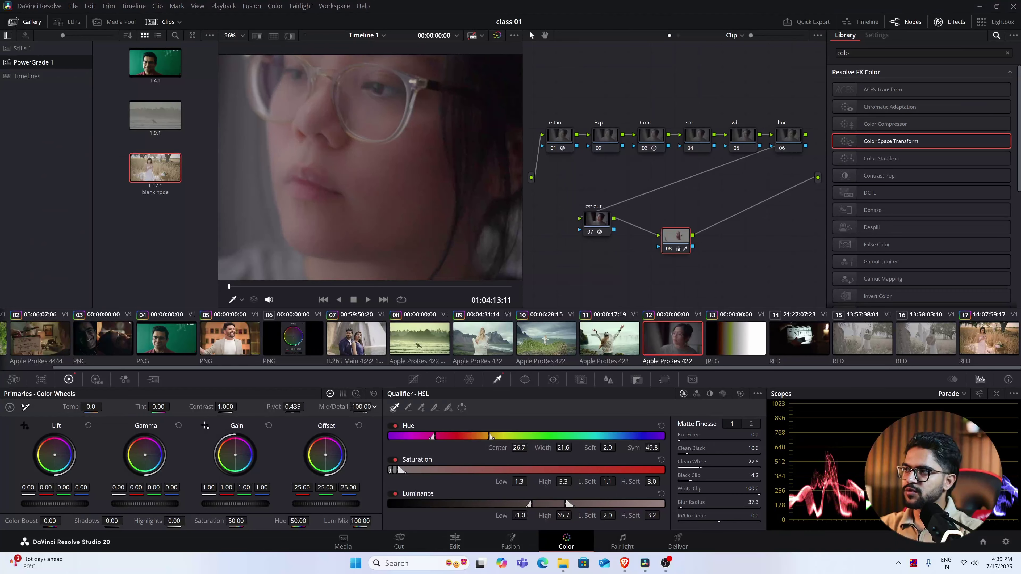
drag(361, 406, 402, 406)
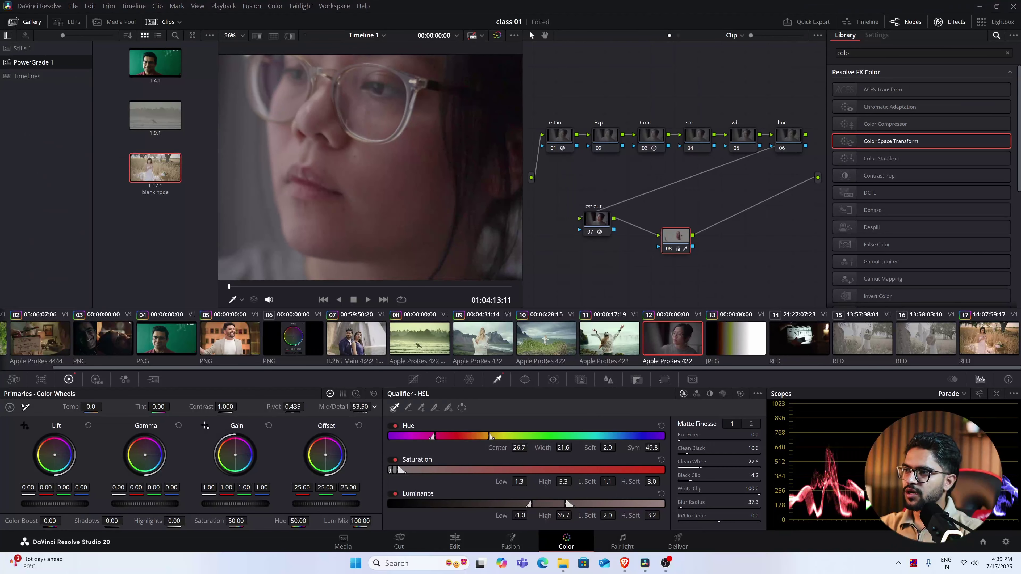
scroll(376, 193, up, 4)
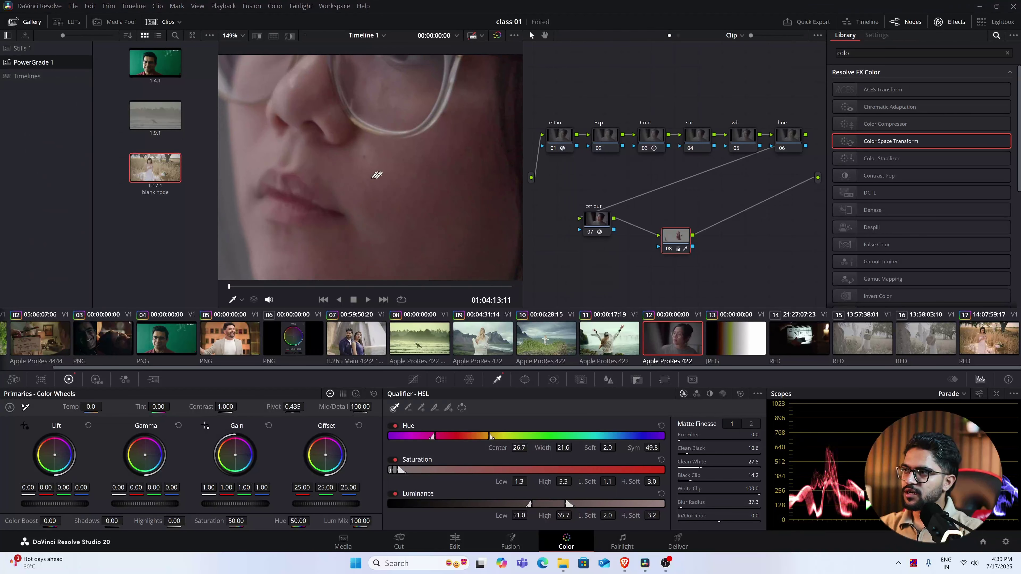
scroll(378, 181, down, 2)
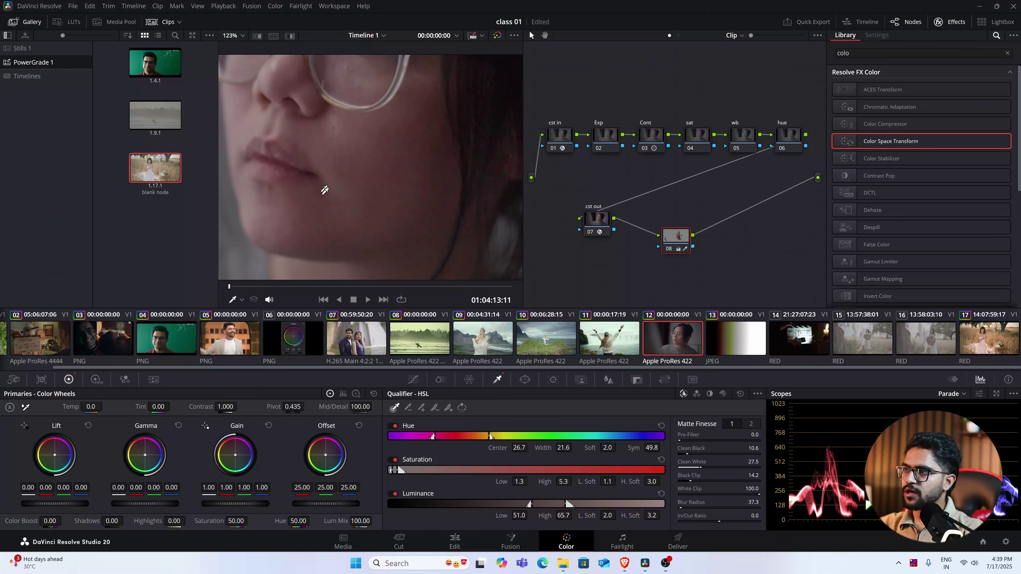
scroll(413, 197, down, 4)
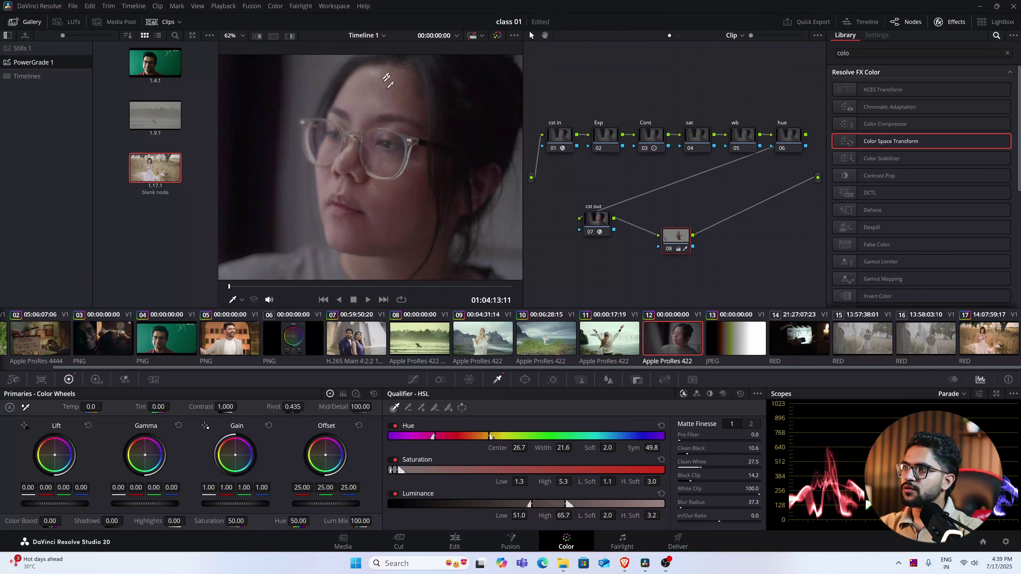
scroll(388, 100, up, 4)
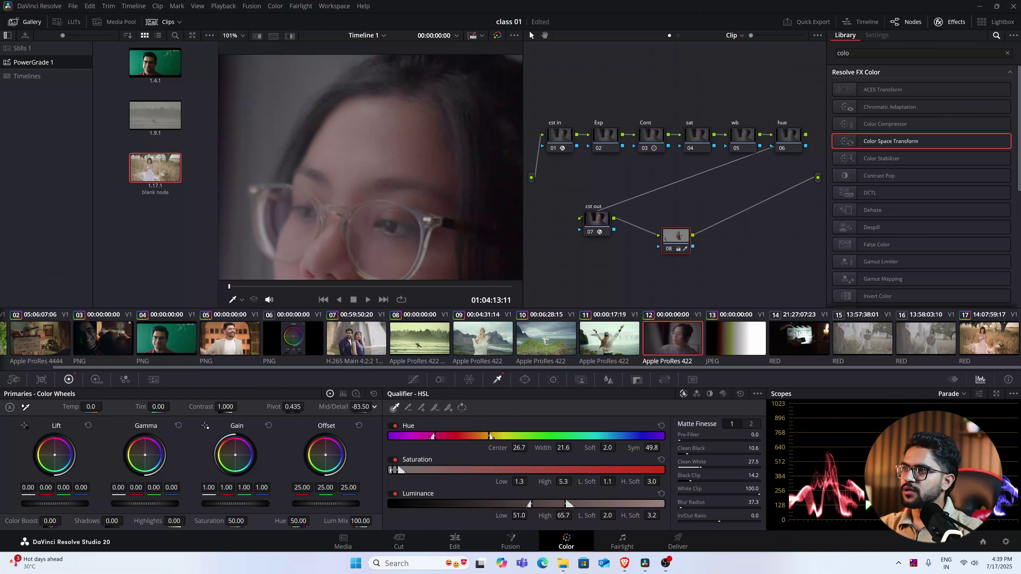
Step: Set Mid/Detail to -98.50 to soften the qualified skin, and check the face in full frame and close up
drag(360, 407, 358, 407)
scroll(364, 215, down, 5)
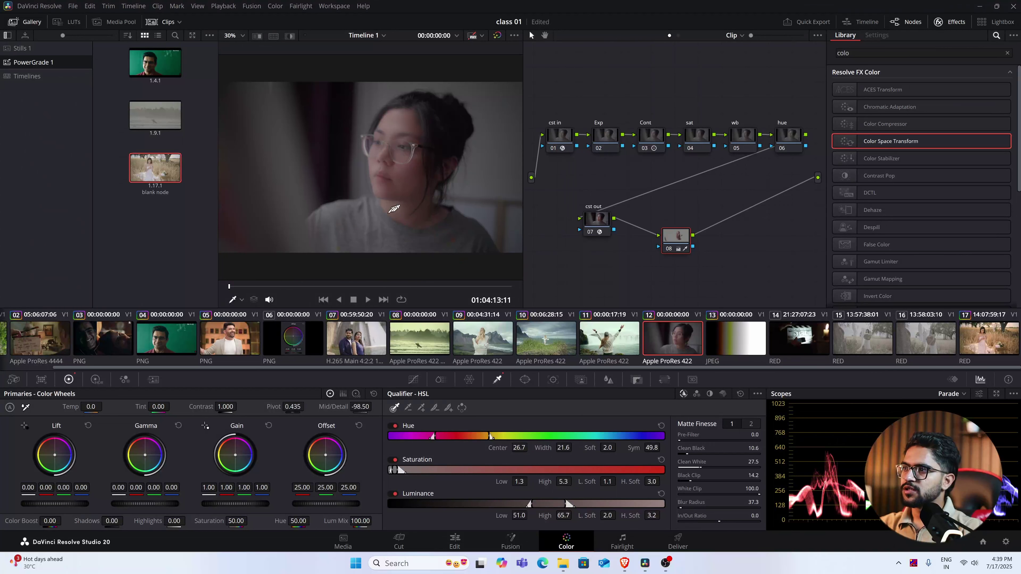
scroll(416, 173, up, 4)
scroll(389, 189, up, 2)
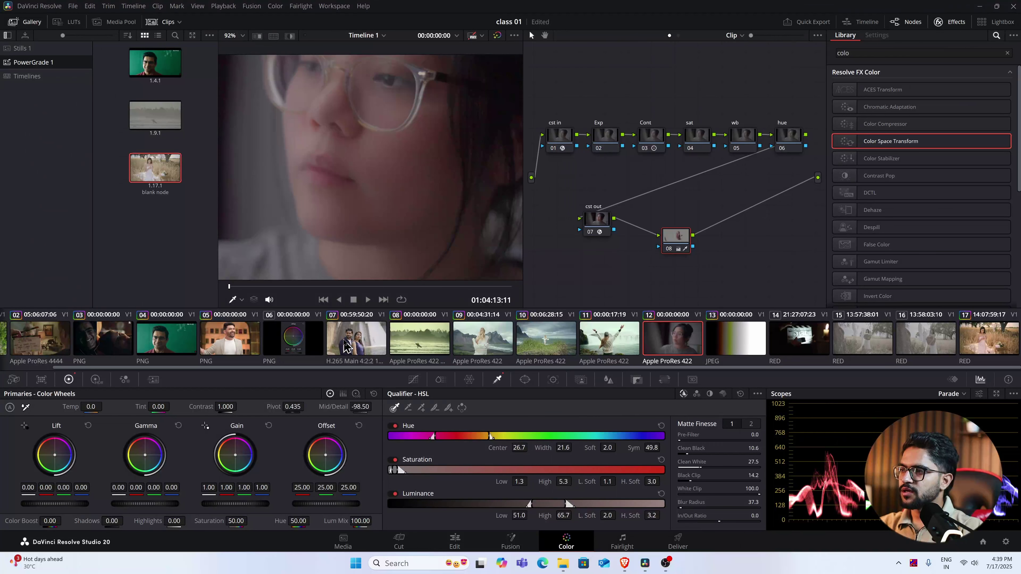
Step: Switch to clip 07 of the couple, inspect their faces and apply the "blank node" PowerGrade to it
click(347, 346)
scroll(422, 179, up, 2)
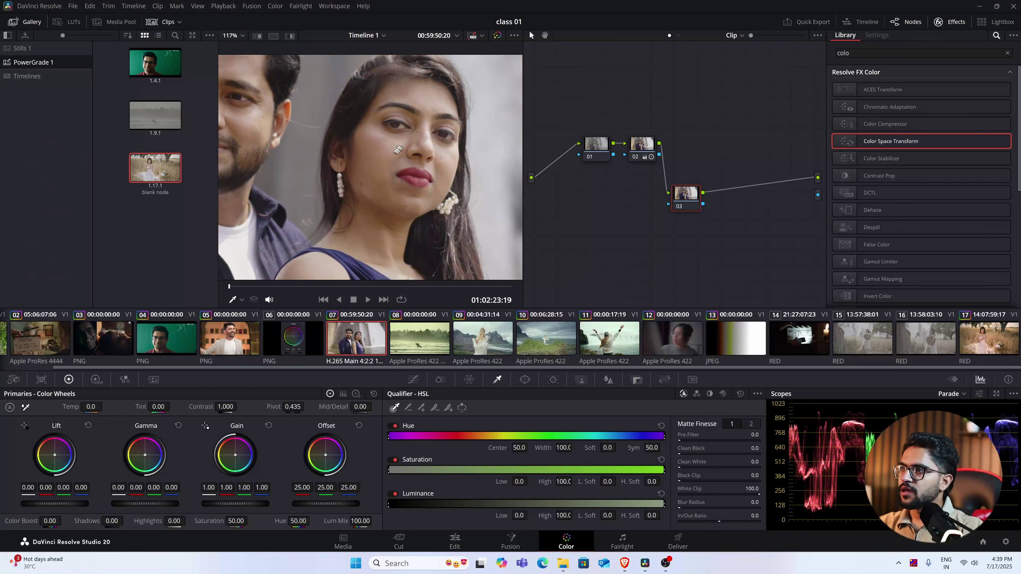
scroll(383, 216, down, 5)
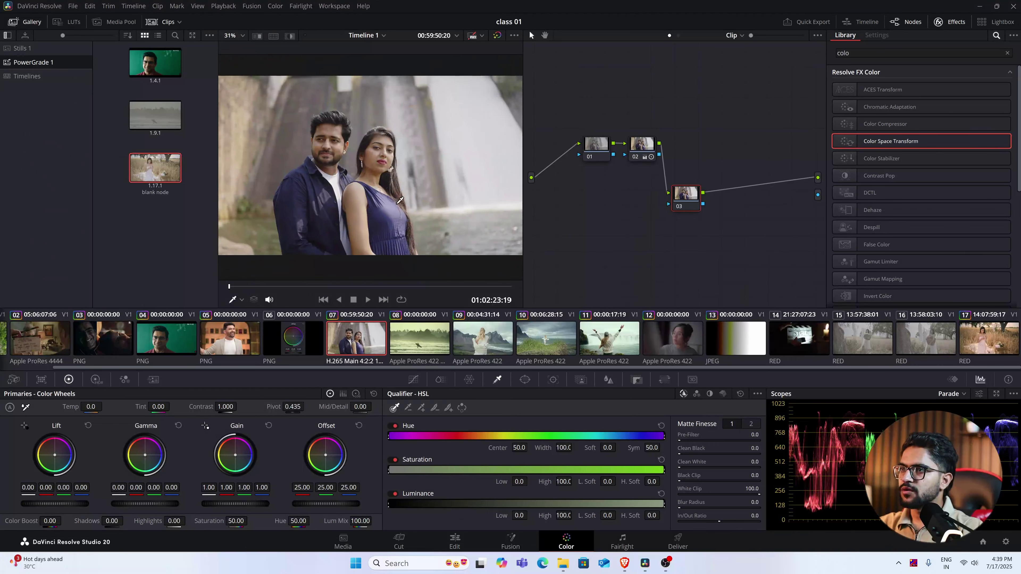
drag(386, 161, 406, 168)
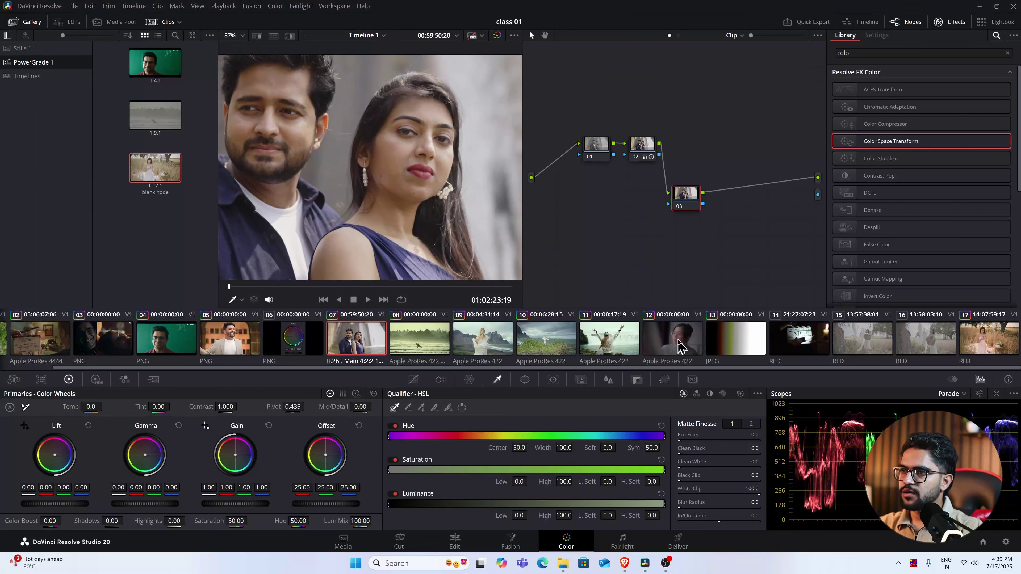
middle_click(164, 172)
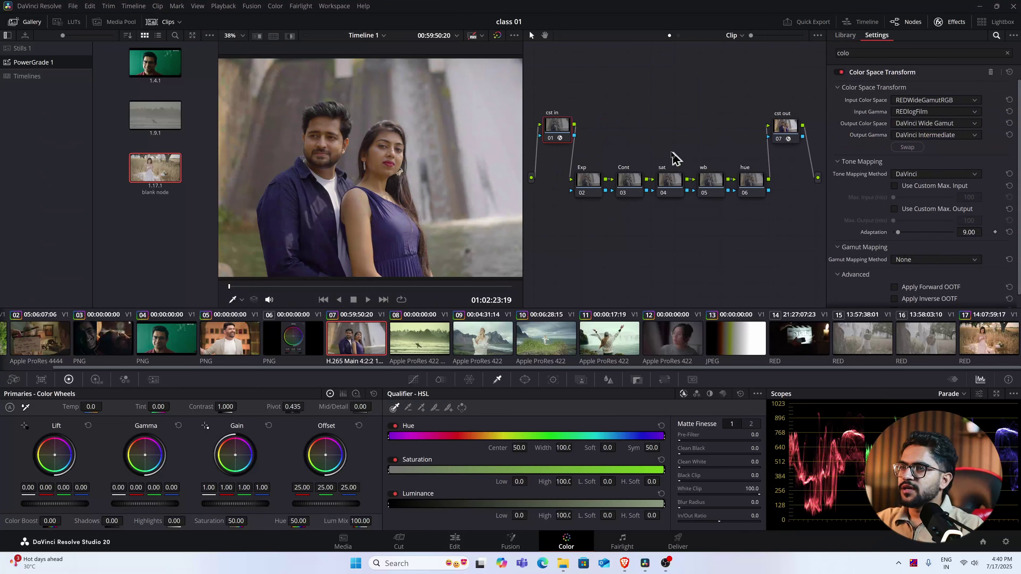
Step: In the cst in node, set the input color space to Sony S-Gamut3 and the input gamma to Sony S-Log3
drag(560, 128, 562, 127)
click(936, 100)
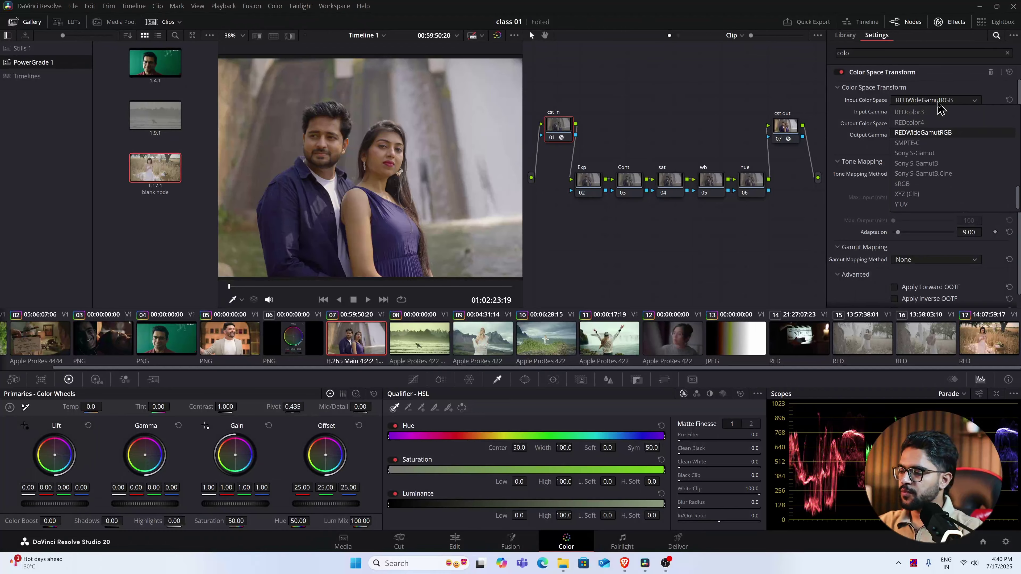
scroll(939, 108, up, 5)
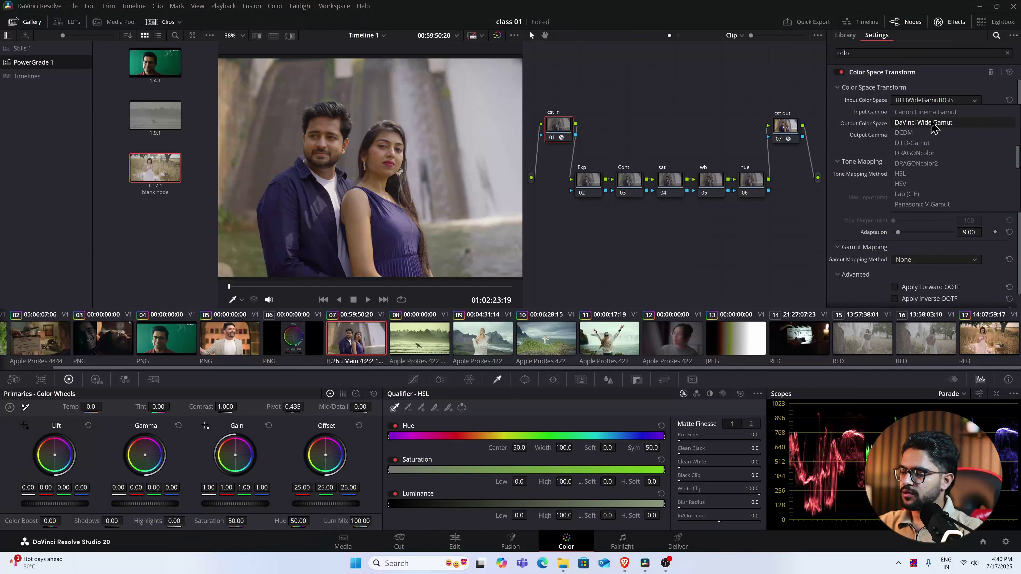
scroll(934, 181, down, 4)
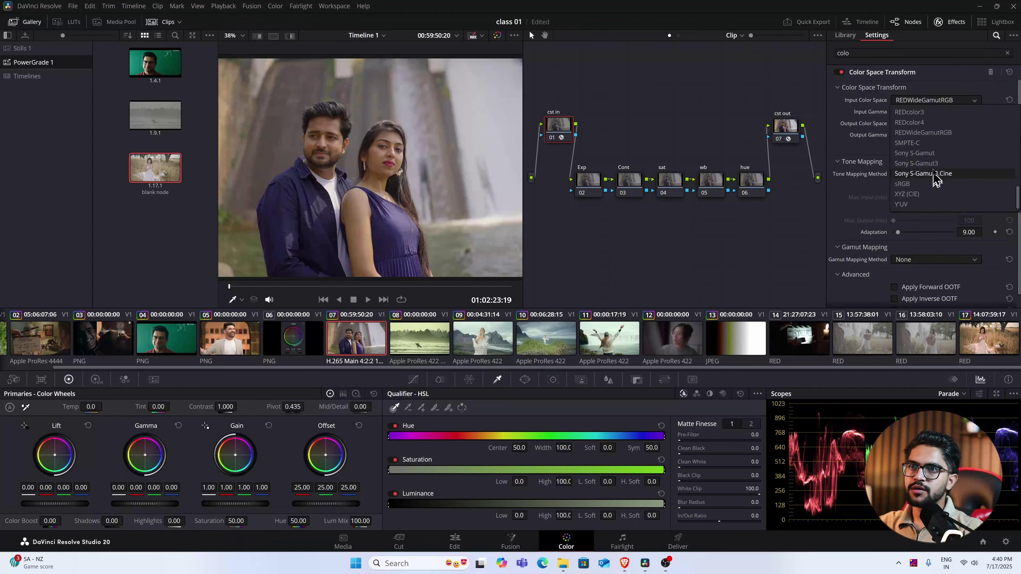
click(935, 174)
click(926, 112)
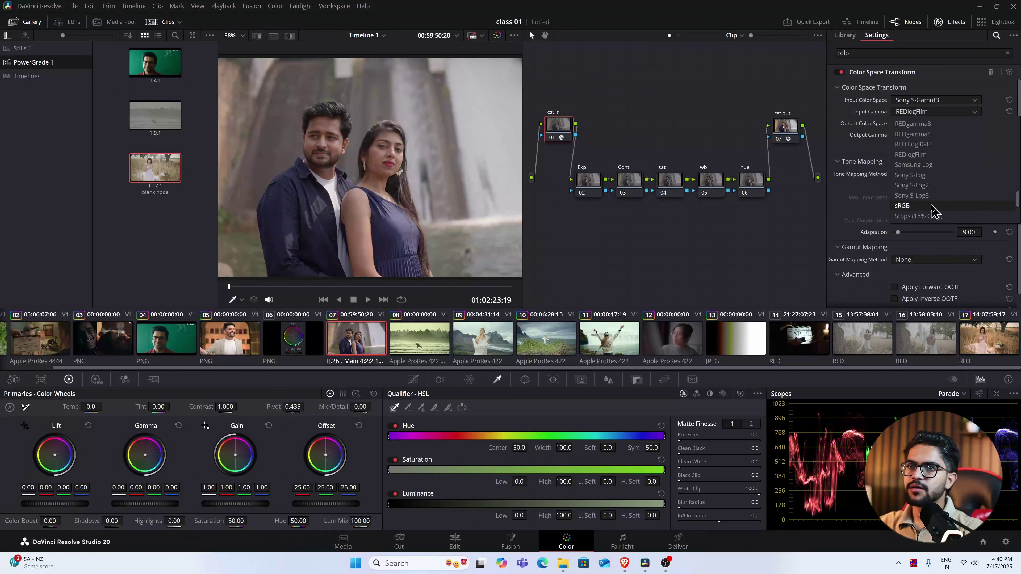
click(923, 197)
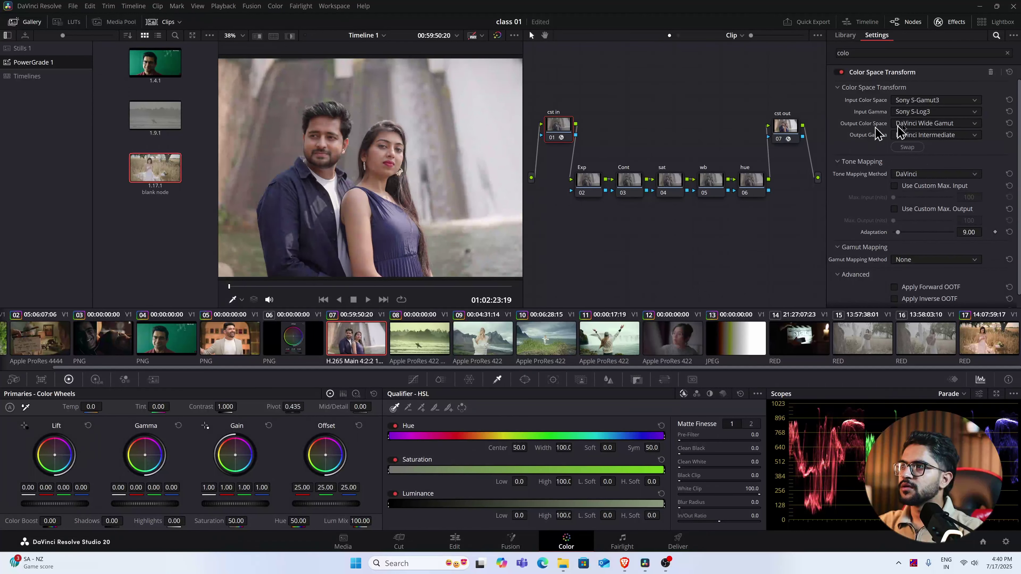
Step: Try Sony S-Log2 as the cst in node's input gamma, and return it to Sony S-Log3
click(929, 114)
click(929, 189)
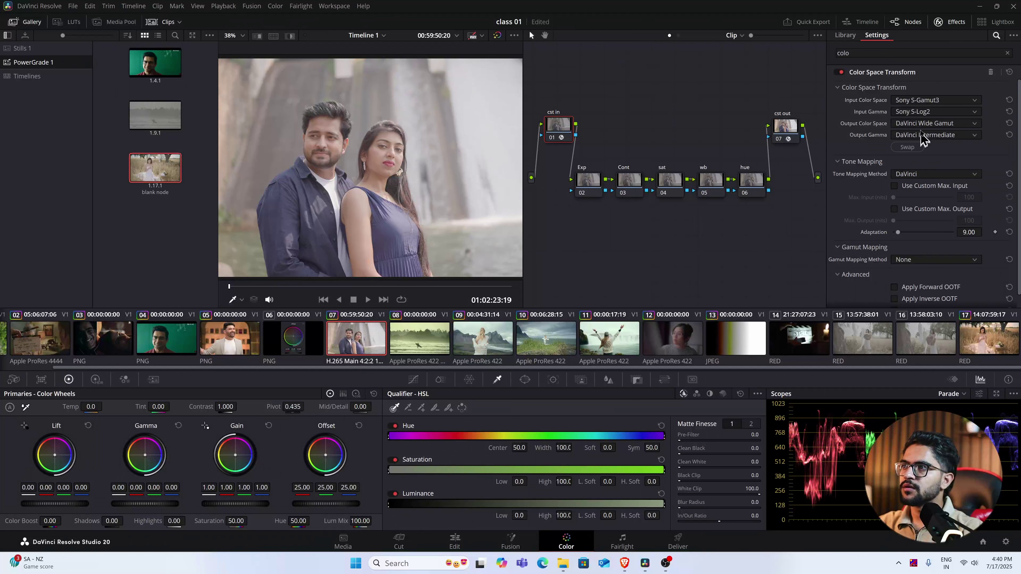
click(935, 112)
click(927, 197)
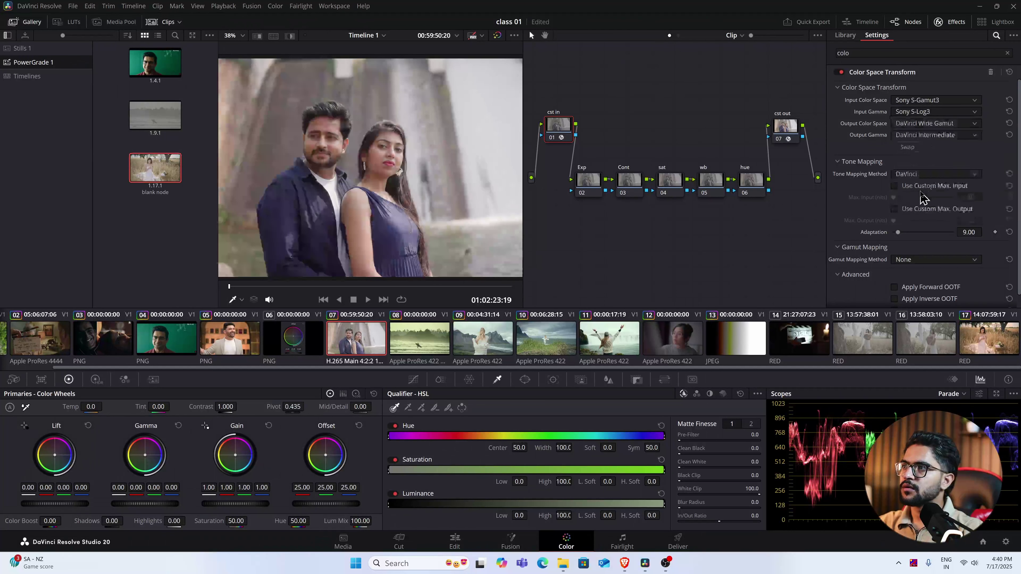
Step: Try Sony S-Gamut3.Cine as the input color space, checking the man's face, and return it to Sony S-Gamut3
click(933, 100)
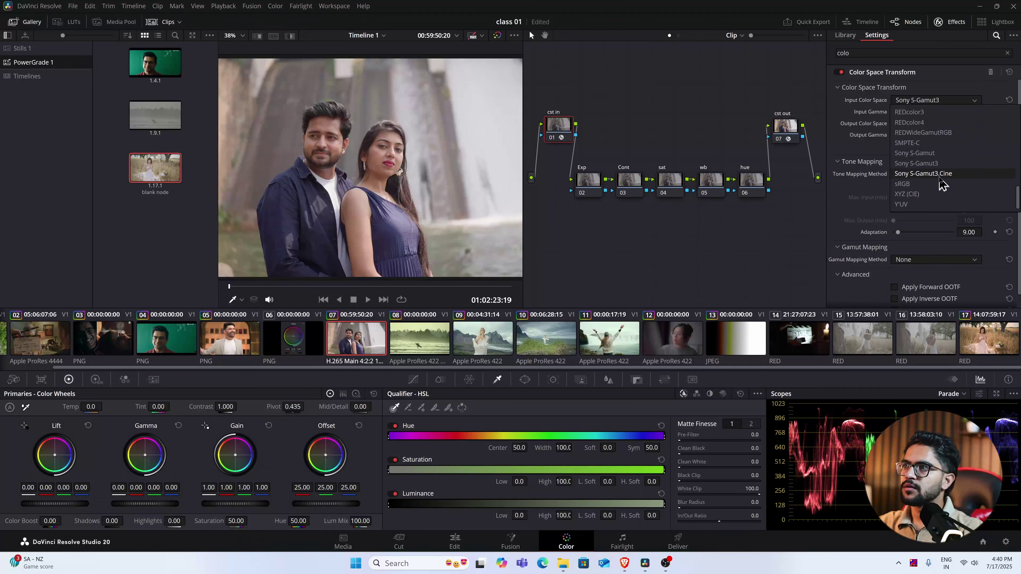
click(940, 178)
scroll(404, 156, up, 5)
drag(404, 156, 496, 164)
scroll(362, 121, up, 2)
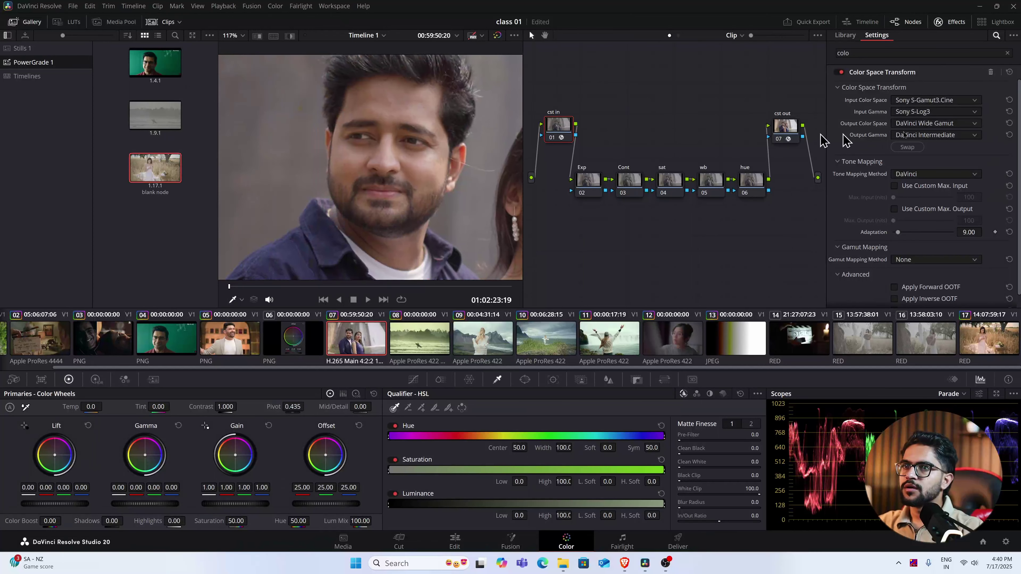
click(948, 102)
click(929, 166)
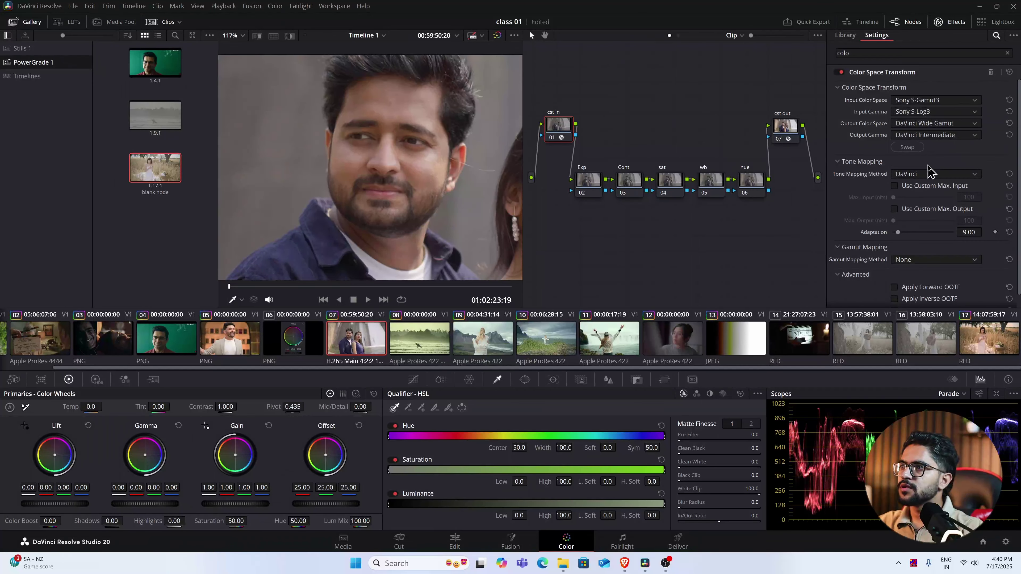
Step: Set the cst in node's input color space to Sony S-Gamut and check the skin tones of both faces
click(906, 104)
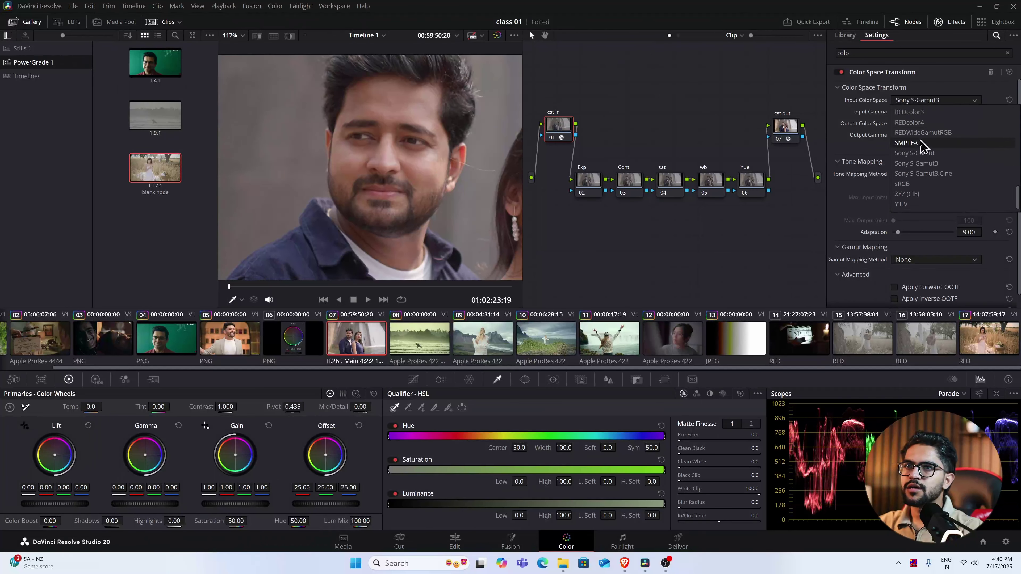
click(920, 156)
scroll(483, 183, down, 3)
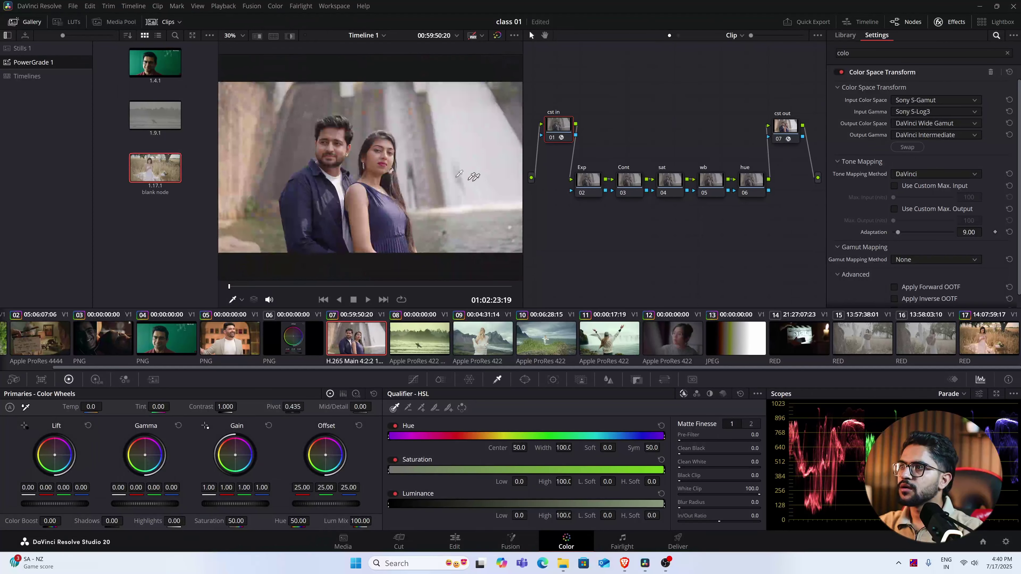
scroll(503, 168, up, 2)
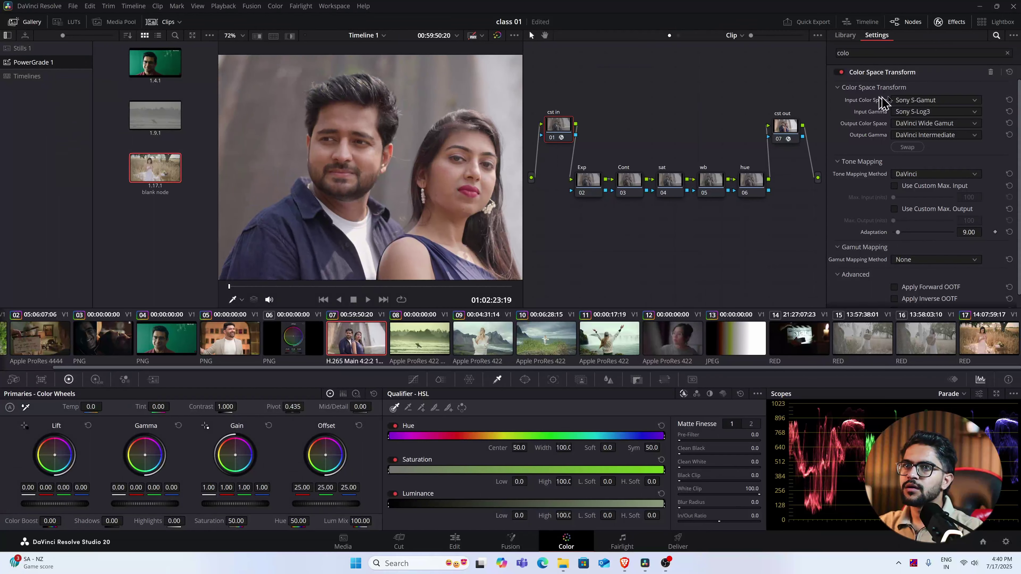
Step: Set the cst in node's input color space to Sony S-Gamut3.Cine and check the skin tones of both faces
click(901, 103)
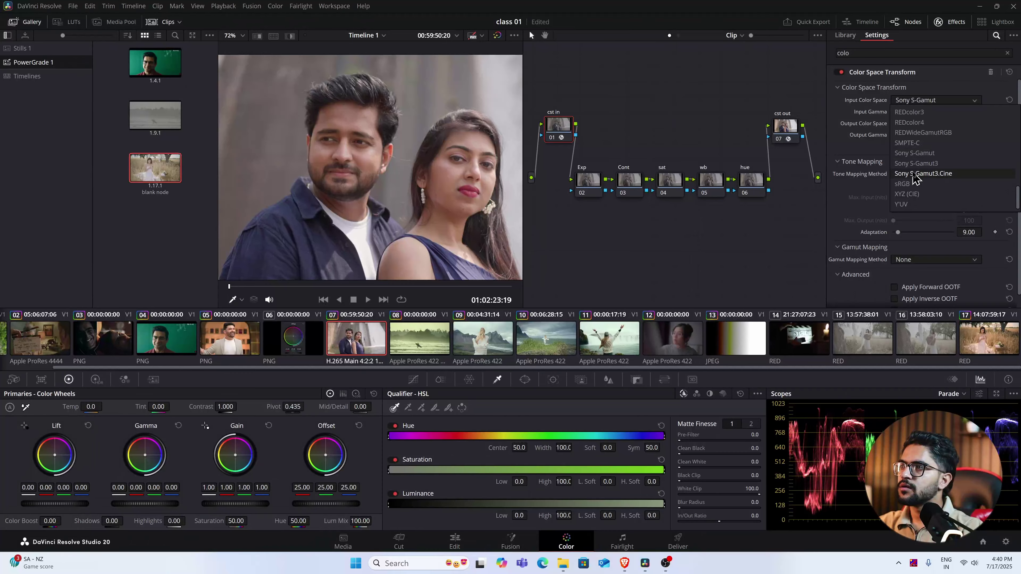
click(915, 173)
scroll(369, 181, down, 3)
scroll(369, 181, up, 2)
scroll(369, 181, down, 2)
scroll(401, 165, up, 3)
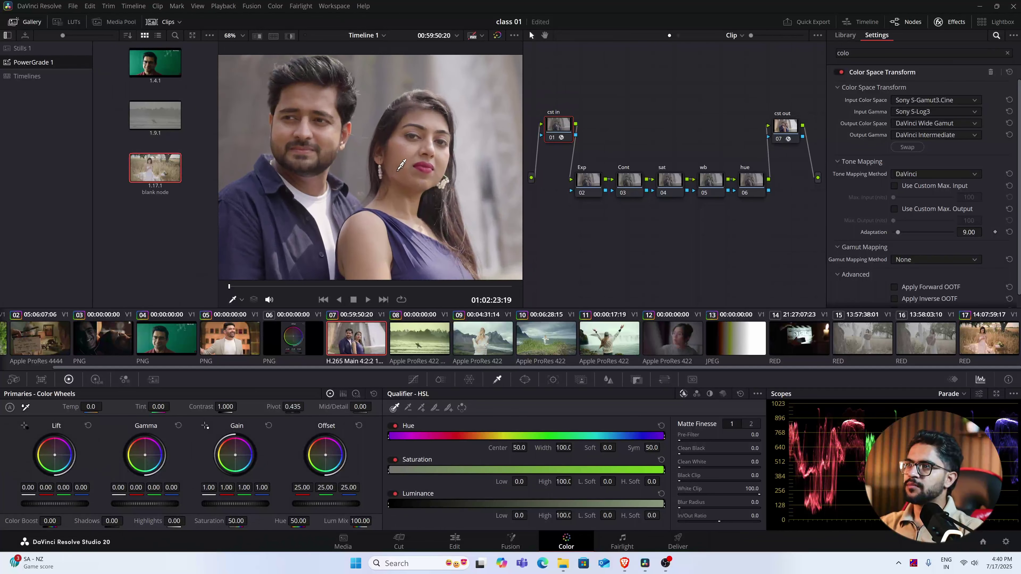
scroll(401, 165, up, 3)
Step: On the hue node, sample the skin of the woman's face with the HSL qualifier
click(756, 185)
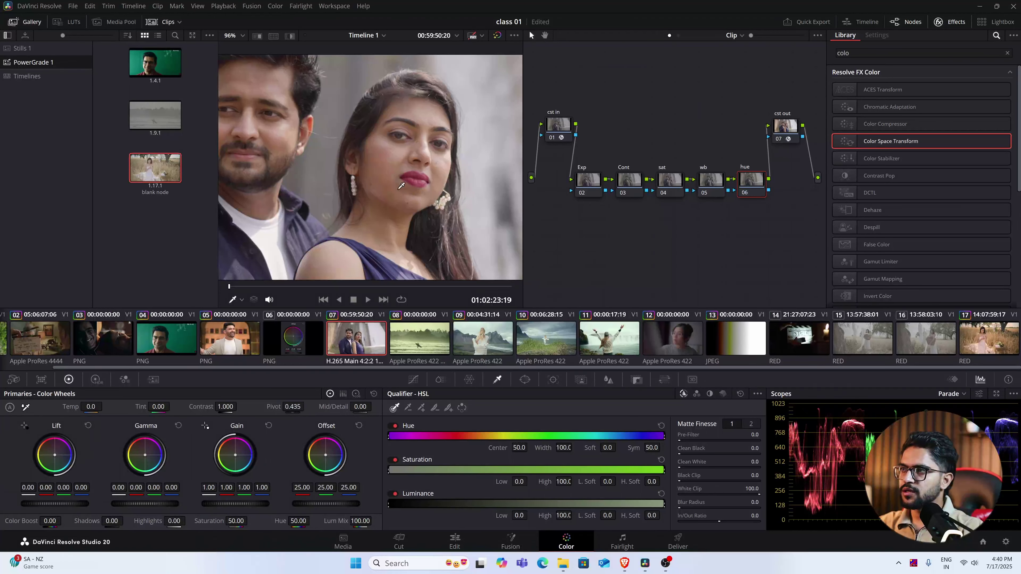
scroll(401, 186, up, 4)
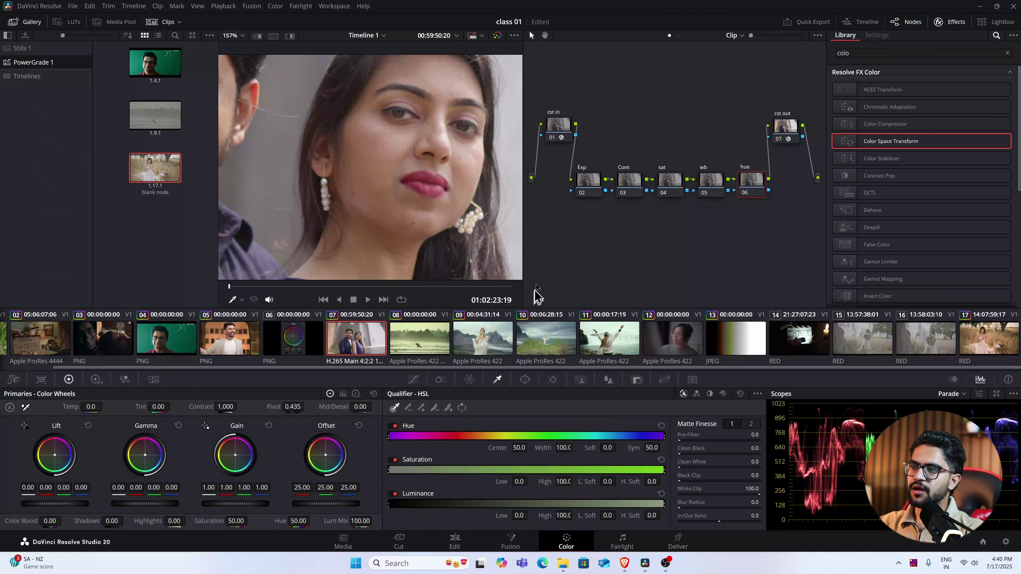
click(379, 157)
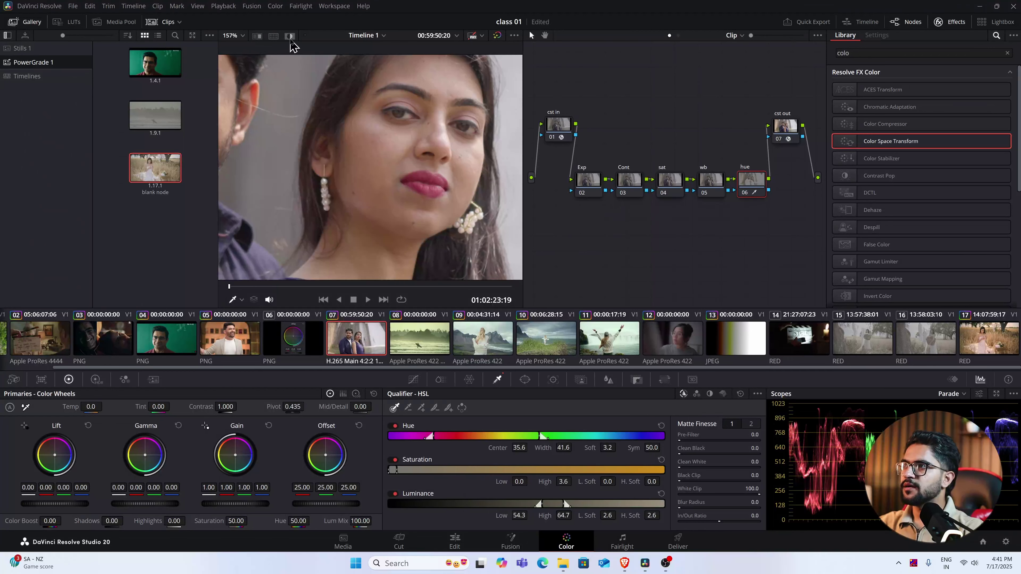
Step: Turn on Highlight, compare its color and black-and-white modes, and inspect the couple's skin selection in the color mode
click(291, 36)
scroll(377, 157, down, 5)
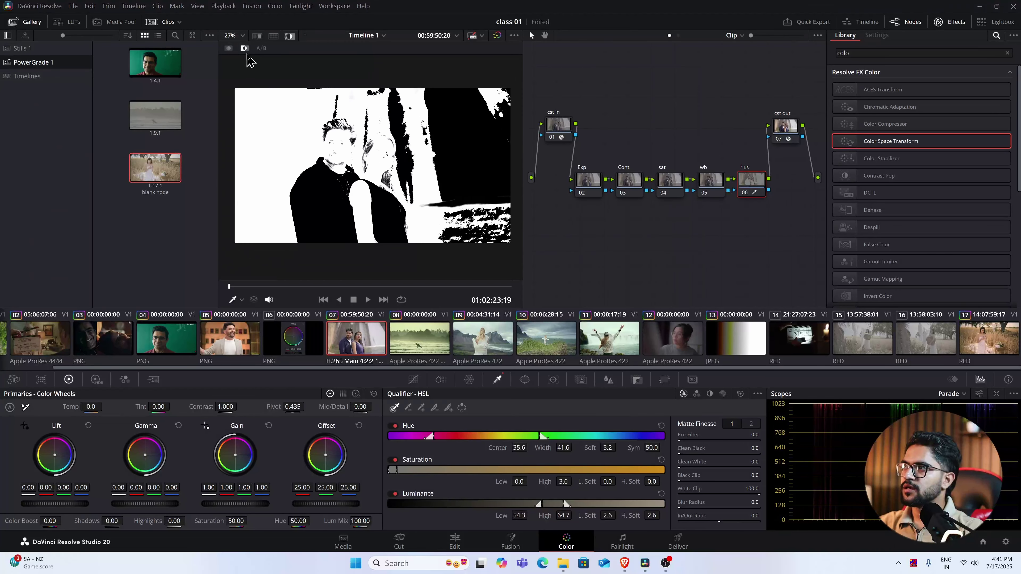
click(227, 48)
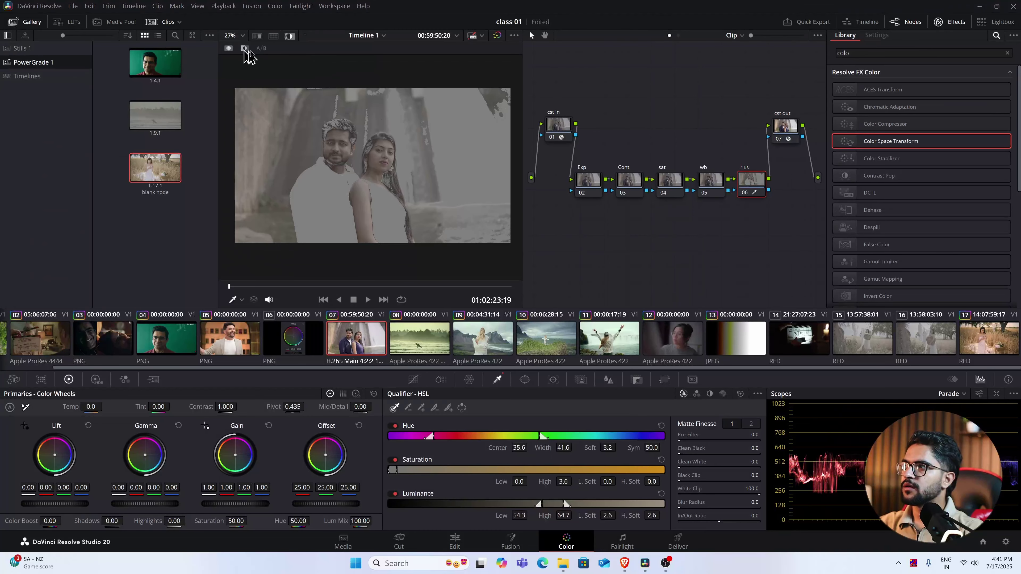
click(244, 49)
click(228, 49)
scroll(422, 183, up, 1)
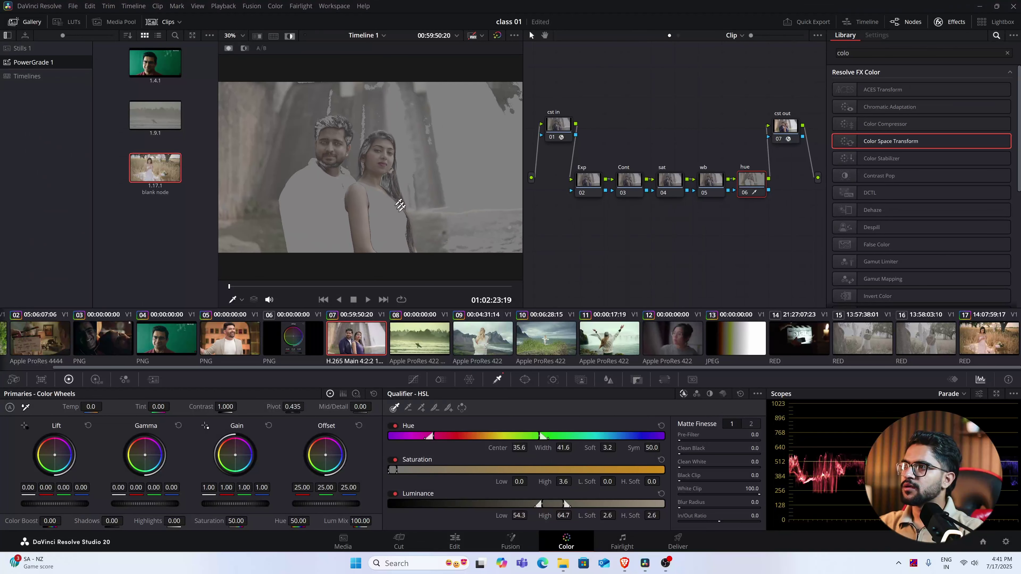
scroll(380, 179, up, 4)
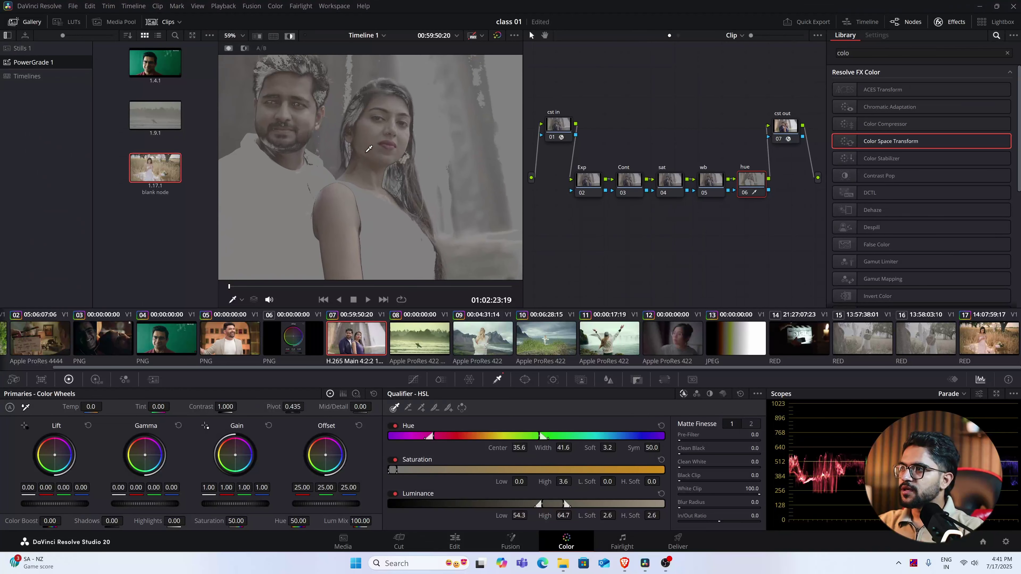
Step: Narrow the qualifier's hue range by setting the hue Center to 21.5 and Width to 33.9
scroll(374, 164, down, 4)
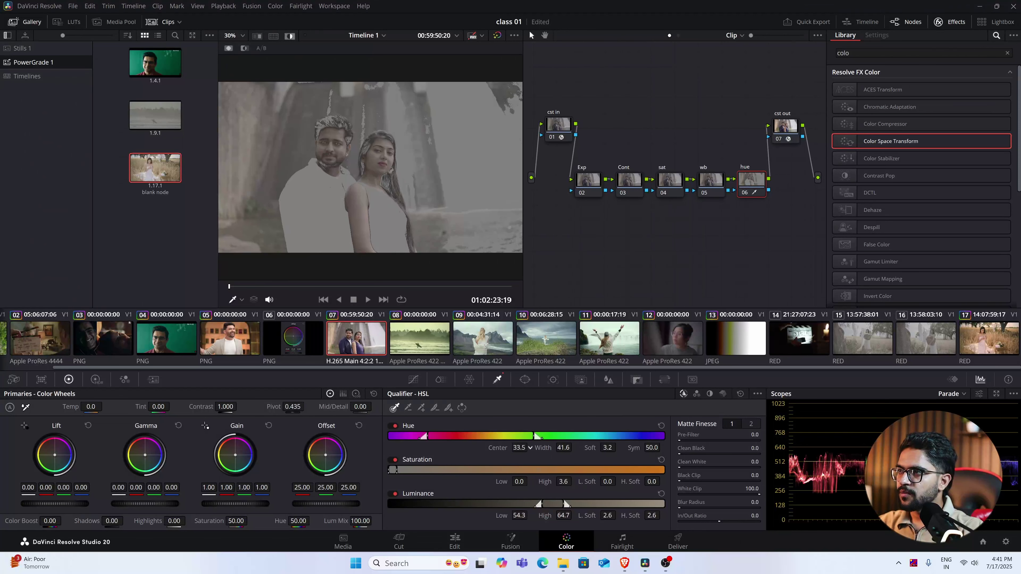
scroll(530, 447, down, 10)
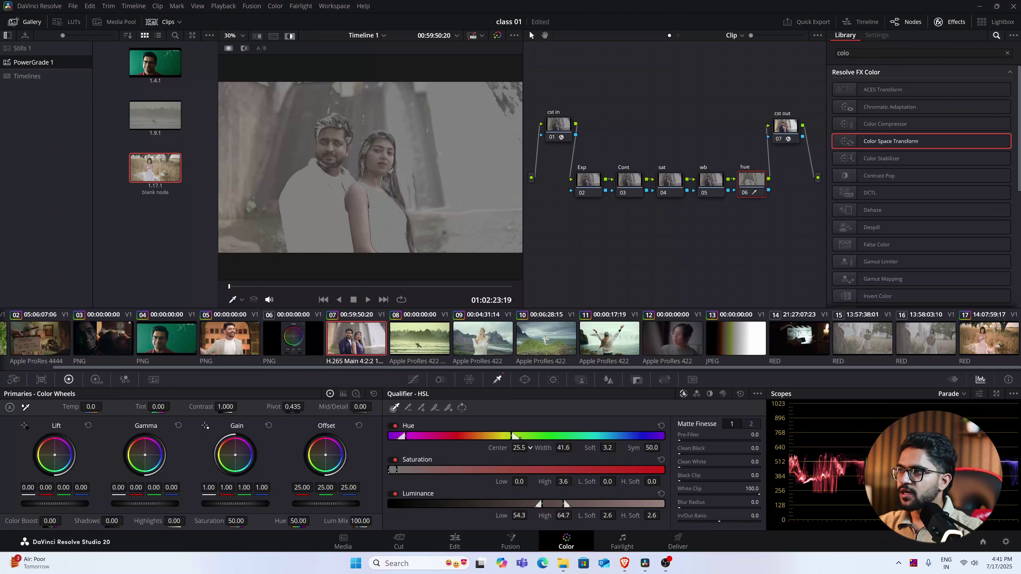
scroll(521, 447, up, 4)
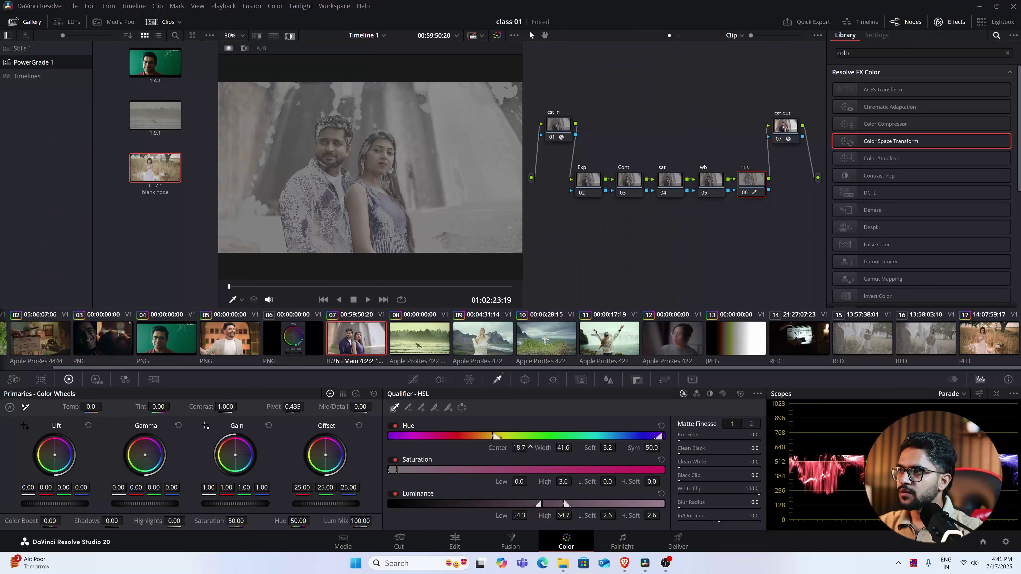
scroll(530, 446, down, 1)
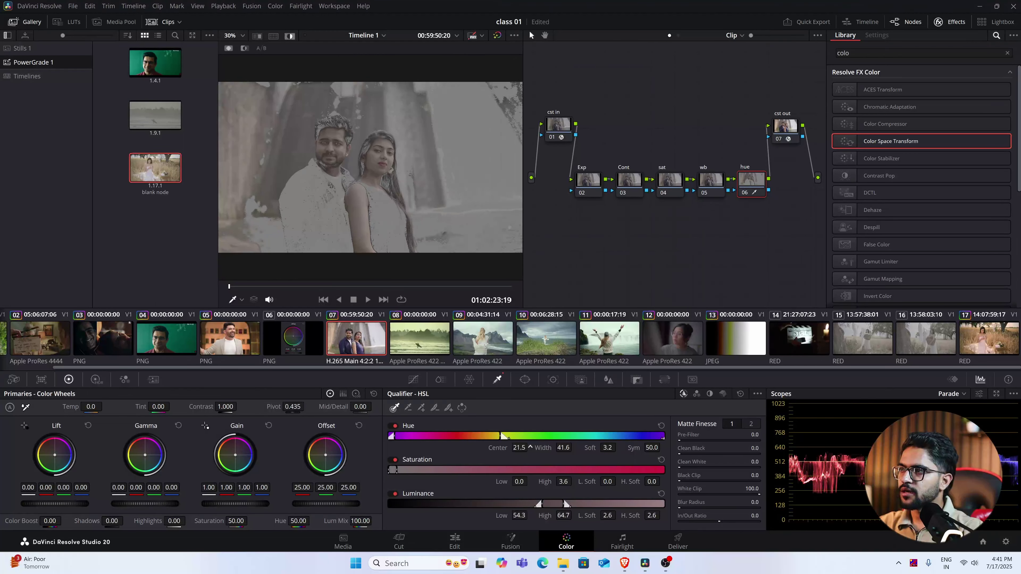
scroll(574, 447, down, 5)
scroll(574, 447, up, 1)
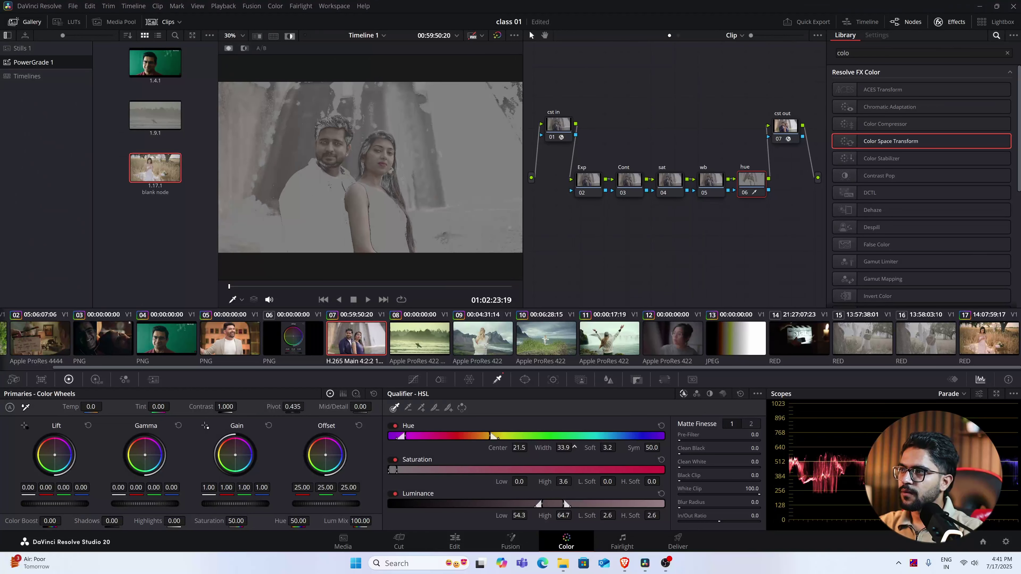
Step: Set the qualifier's saturation Low to 0.3 and High to 2.7, and its luminance Low to 53.6 and High to 62.3
drag(518, 481, 574, 482)
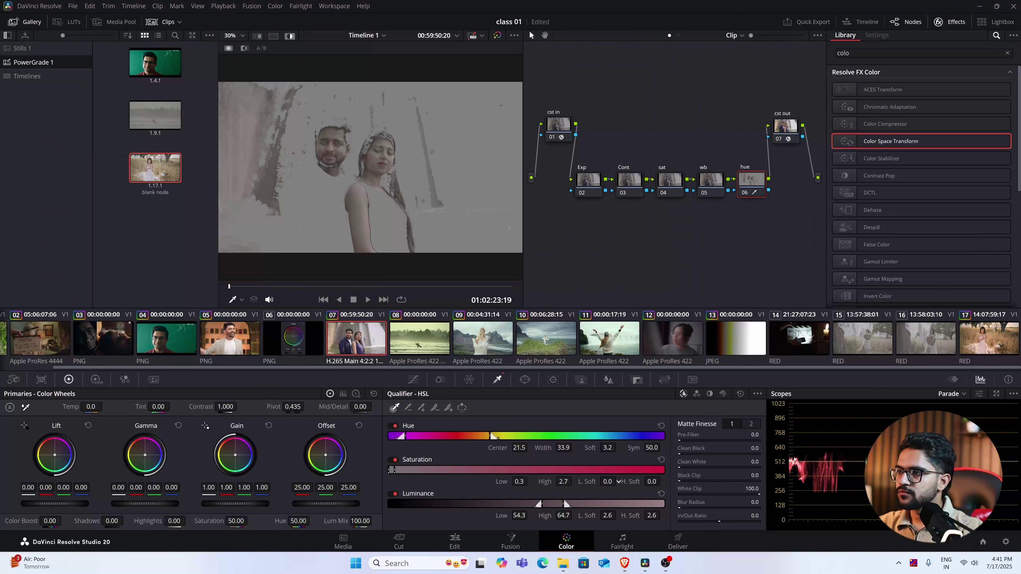
drag(521, 516, 518, 516)
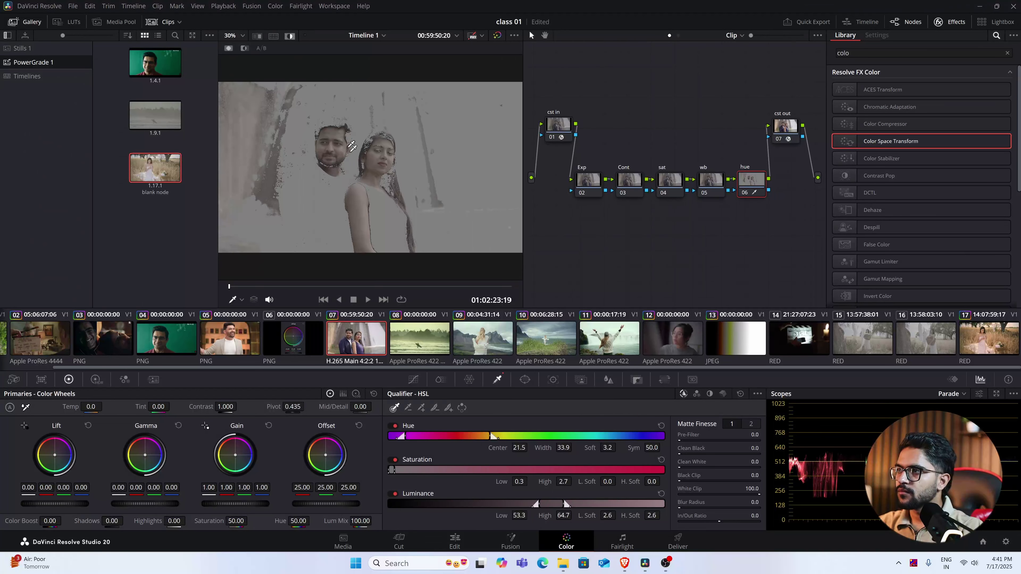
scroll(351, 146, up, 5)
drag(536, 503, 585, 516)
click(564, 516)
key(shift+z)
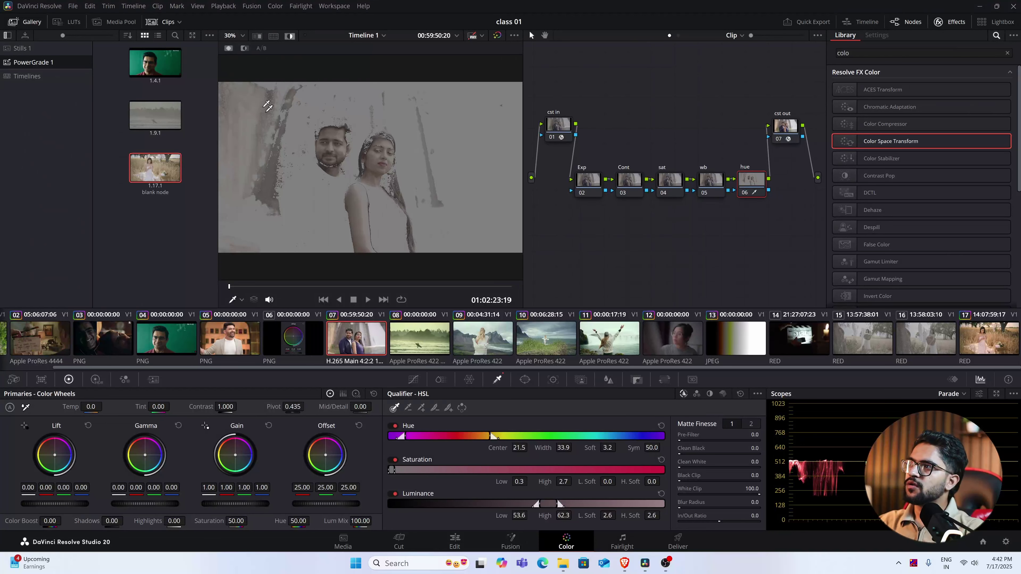
Step: Show the skin matte in black and white and refine it with Clean White 25.4 and Clean Black 9.1
click(245, 50)
scroll(389, 165, up, 3)
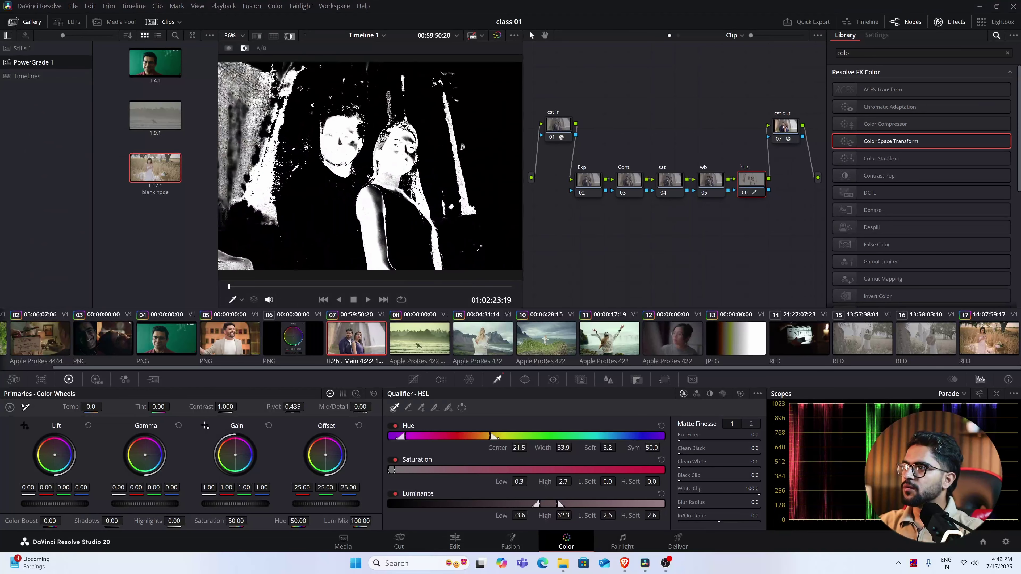
scroll(389, 164, up, 2)
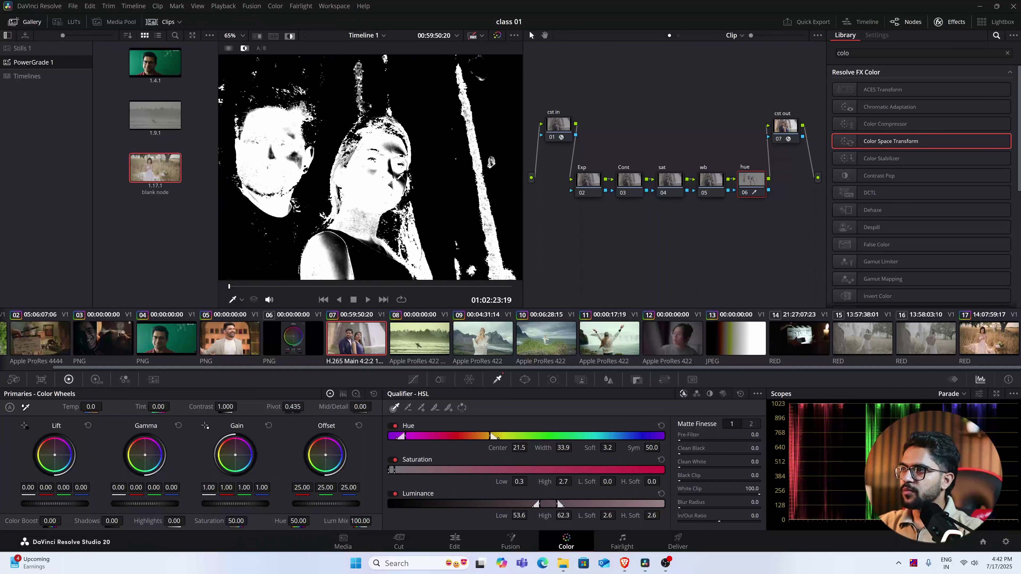
drag(387, 209, 418, 190)
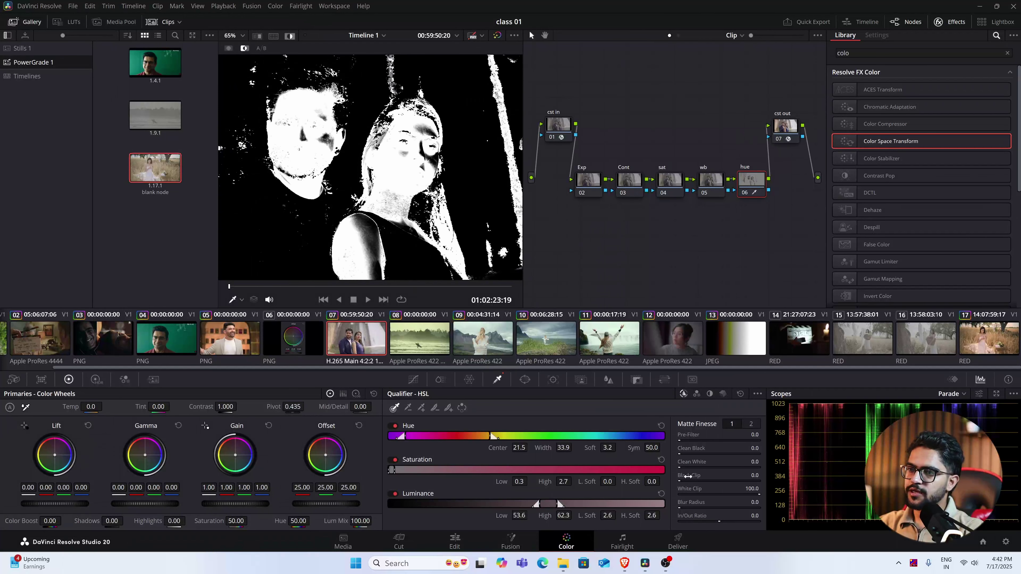
mouse_move(684, 465)
mouse_down()
mouse_move(705, 467)
mouse_move(694, 467)
mouse_up()
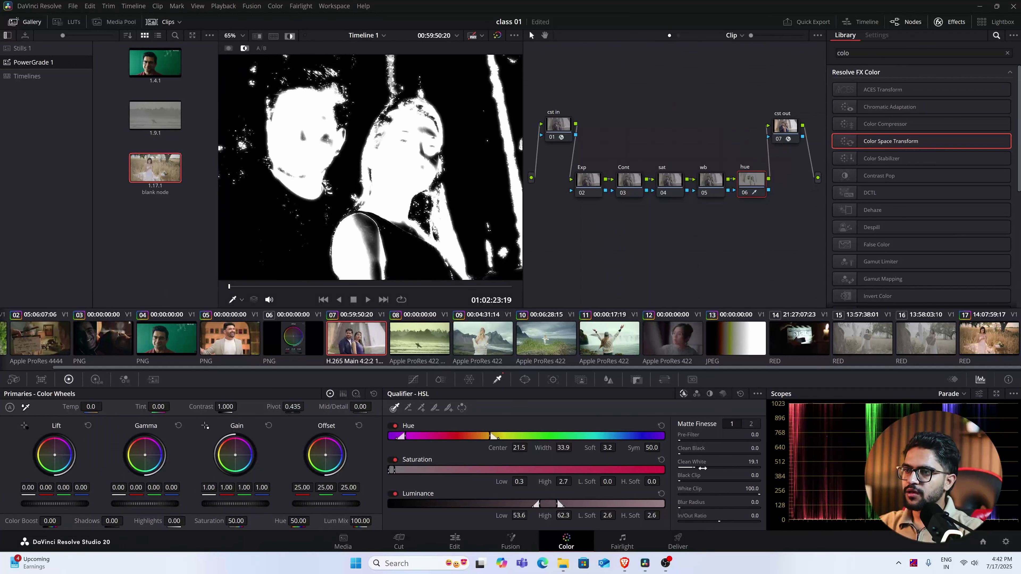
mouse_move(695, 466)
mouse_down()
mouse_move(703, 467)
mouse_move(685, 454)
mouse_move(698, 453)
mouse_move(688, 454)
mouse_up()
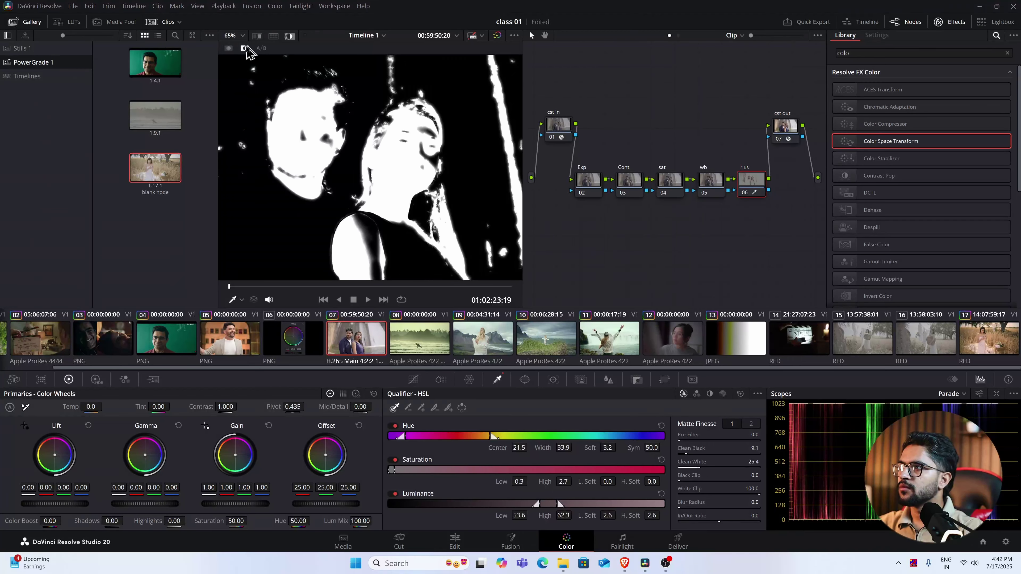
Step: In the color highlight view, refine the skin key to hue Center 21.6, saturation 0.6 to 2.9 and luminance 51.5 to 67.0
click(228, 48)
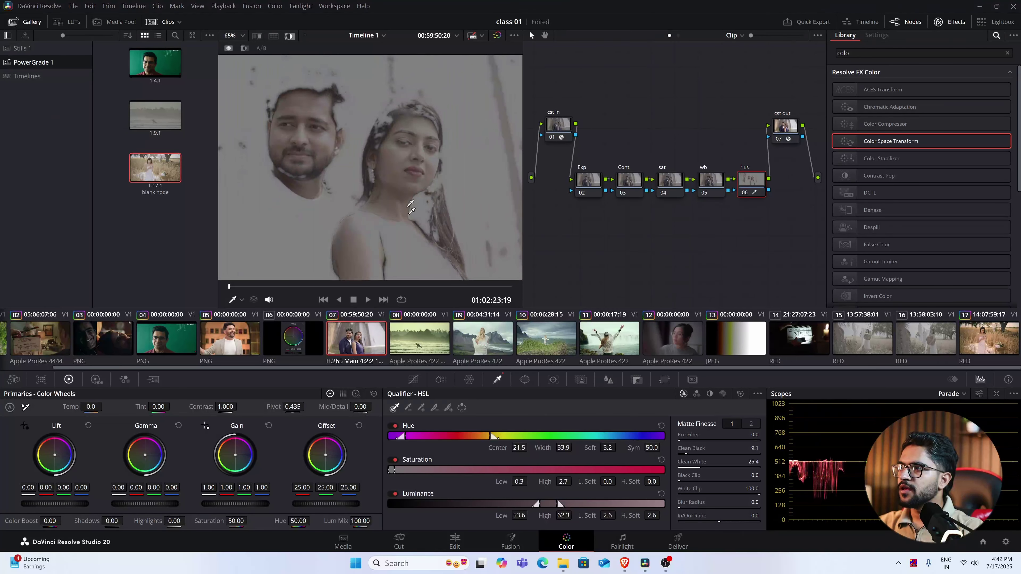
drag(408, 207, 405, 170)
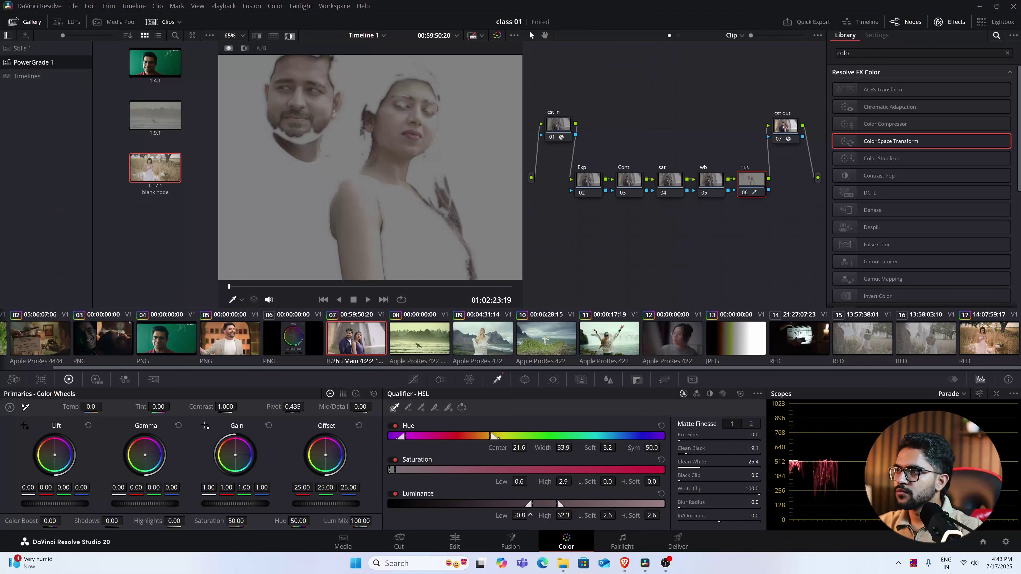
drag(520, 516, 565, 515)
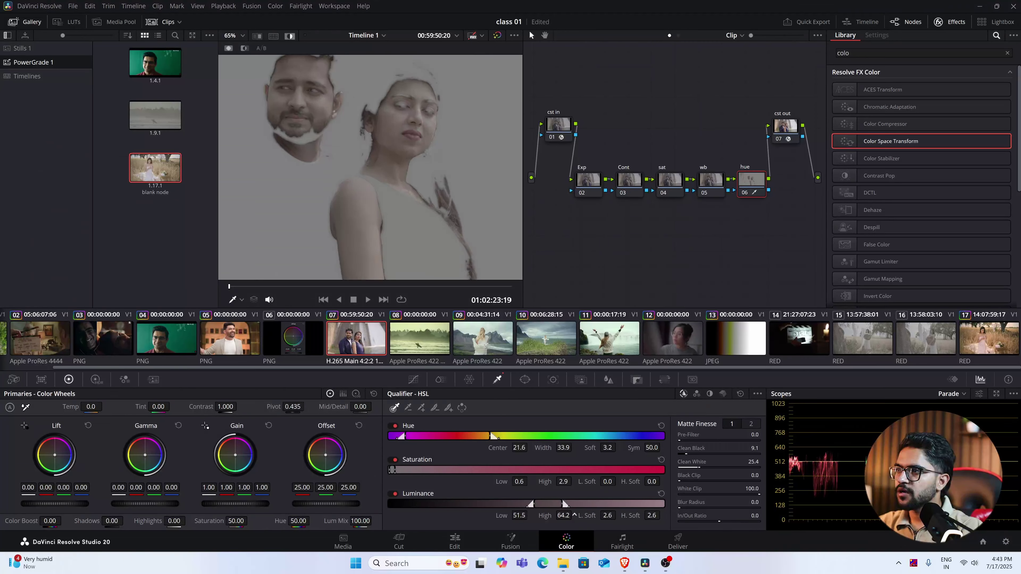
drag(575, 515, 571, 516)
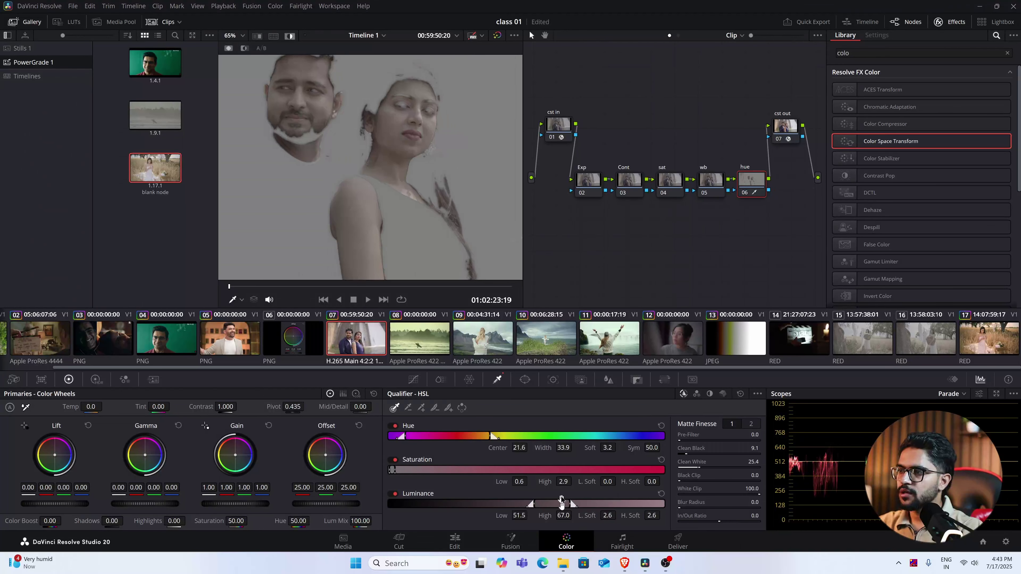
Step: Check the refined skin matte in the difference and black-and-white highlight views across the whole frame
scroll(345, 205, down, 3)
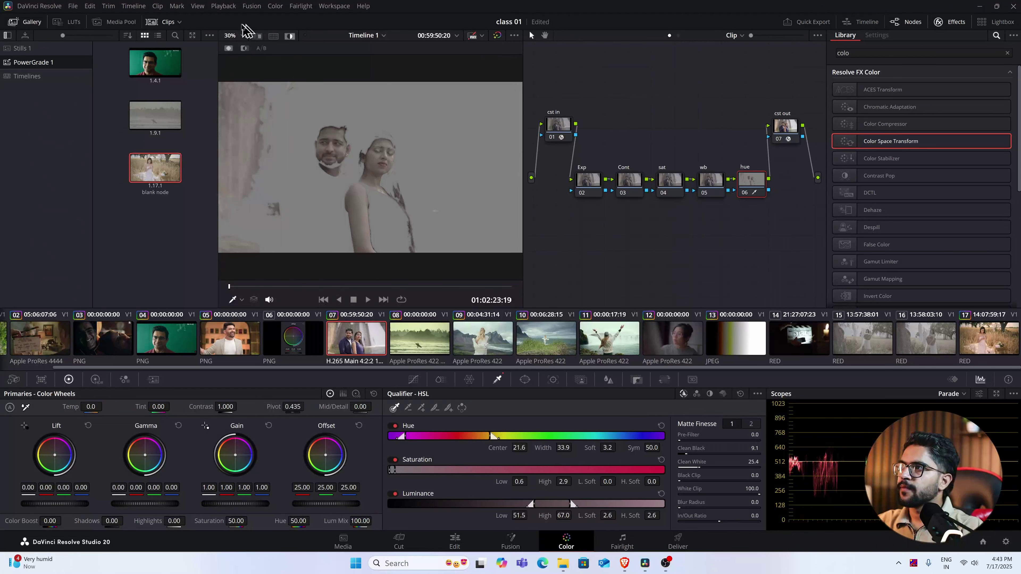
click(261, 49)
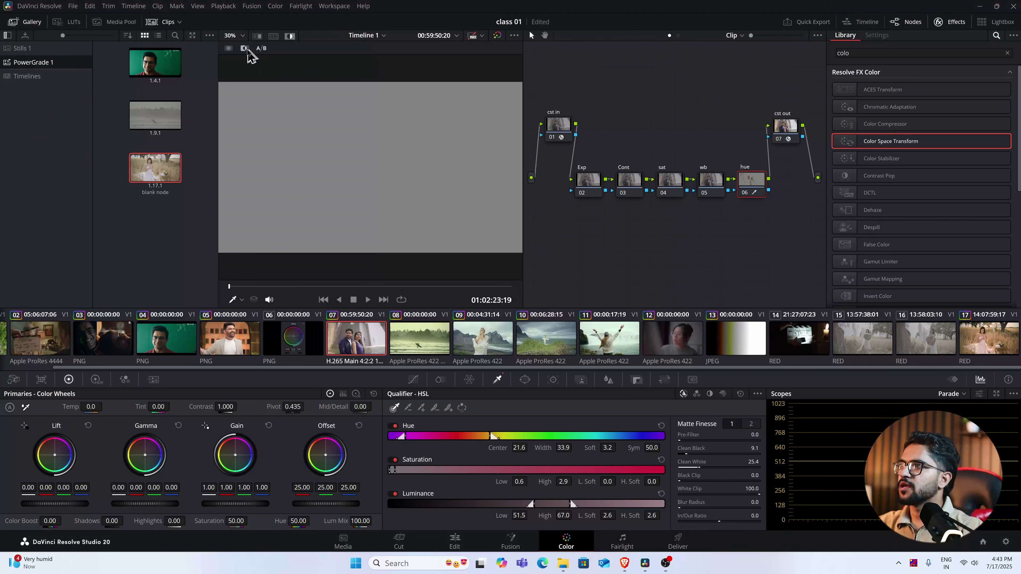
click(244, 48)
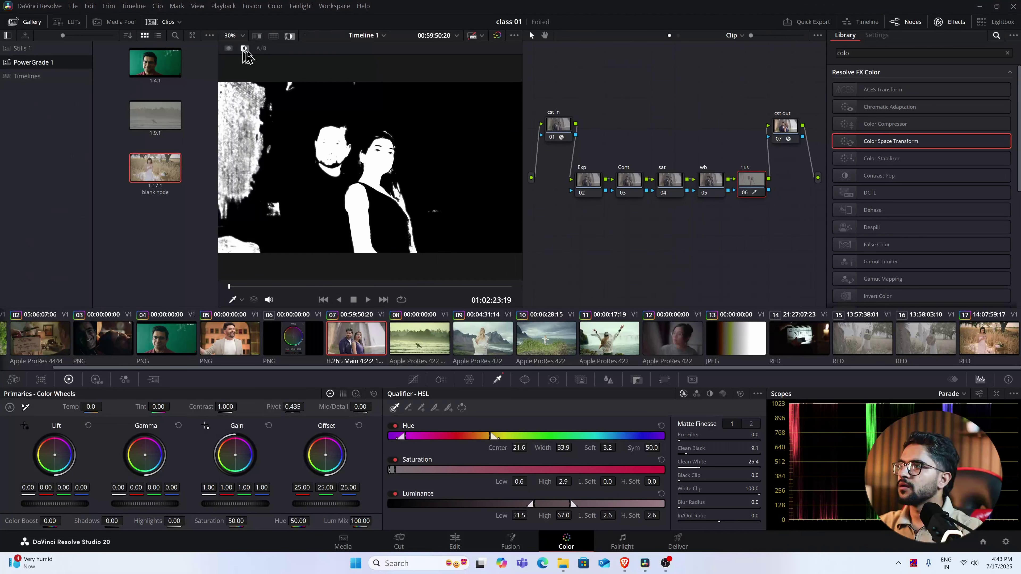
scroll(371, 166, up, 2)
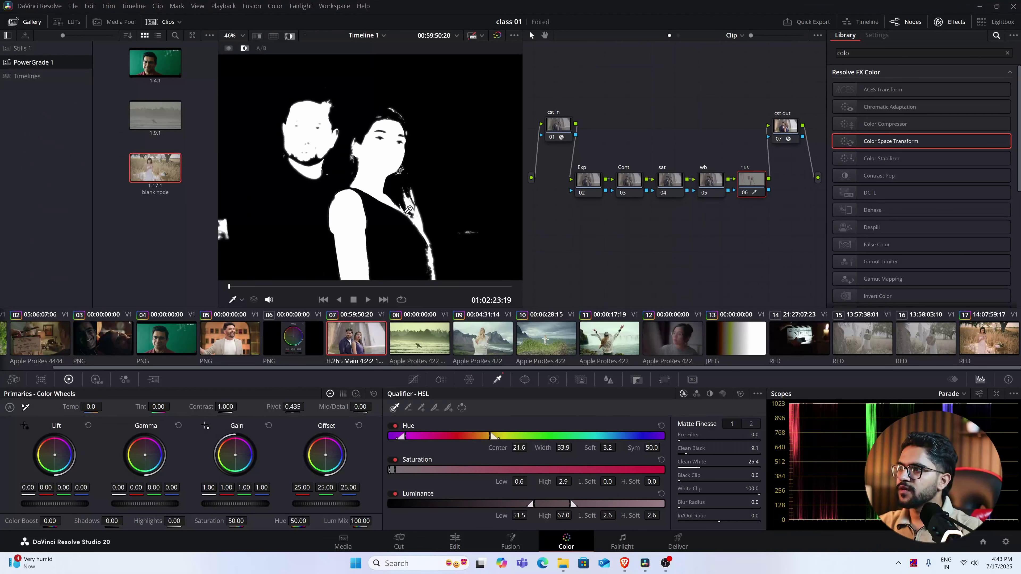
scroll(402, 205, down, 2)
scroll(241, 163, down, 1)
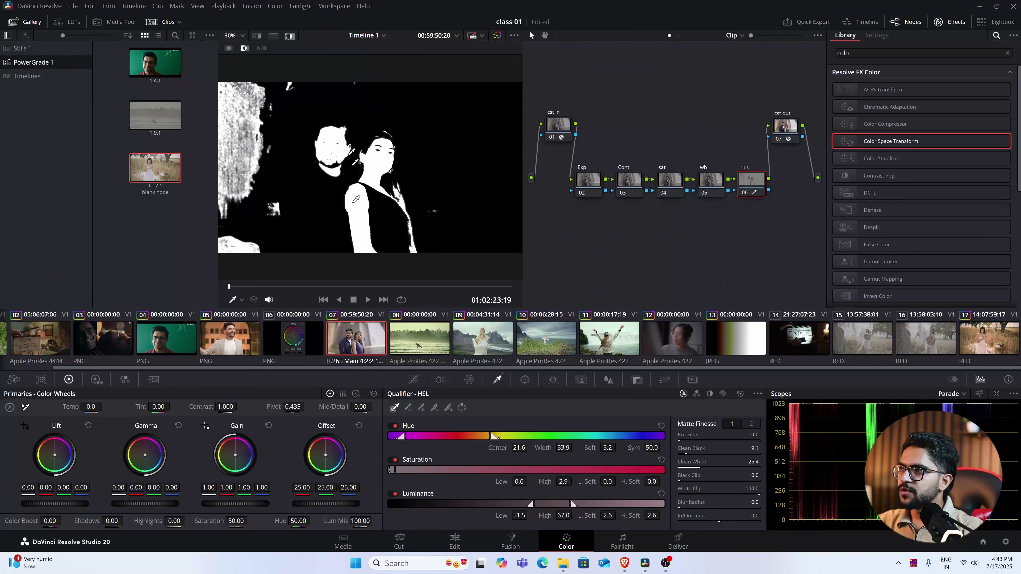
Step: Turn off Highlight and set the hue node's Mid/Detail to 100 while viewing the woman's face up close
click(290, 36)
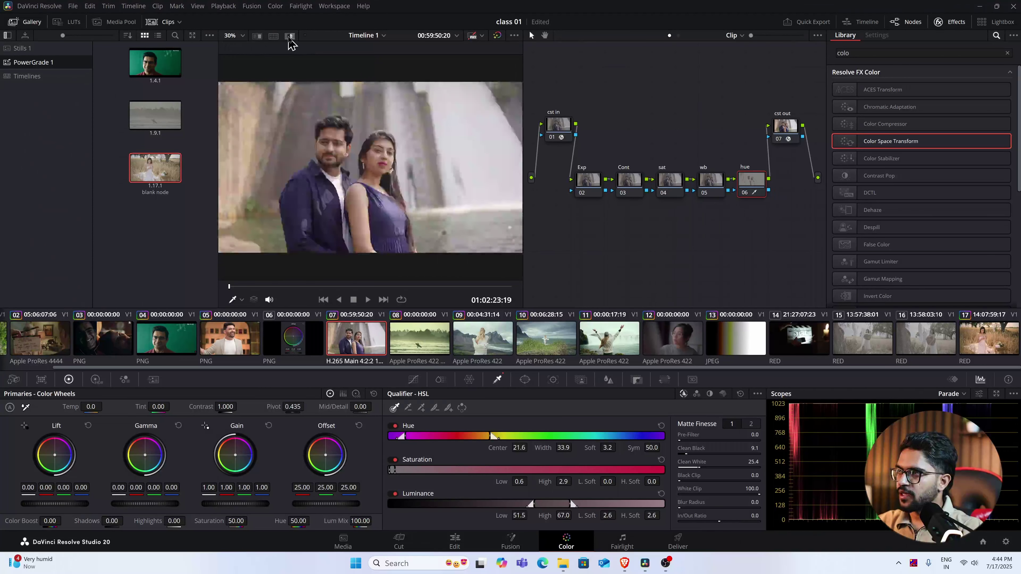
scroll(398, 201, up, 3)
scroll(377, 131, up, 6)
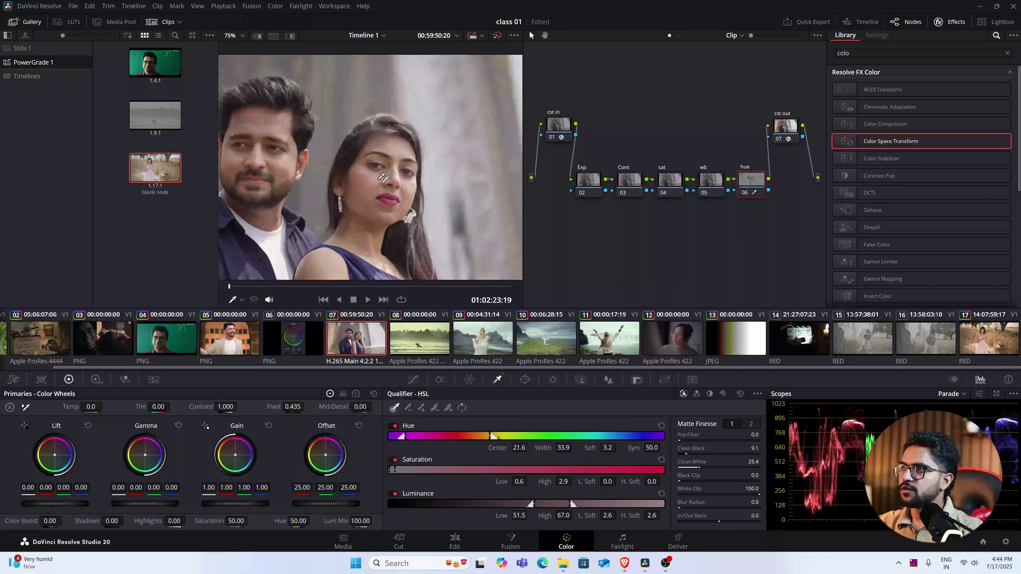
scroll(430, 207, up, 3)
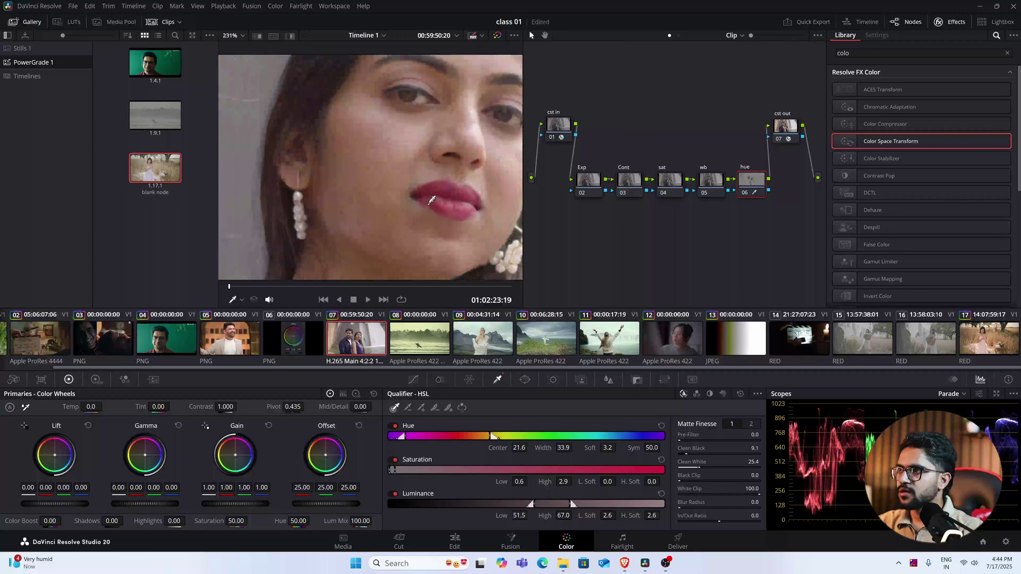
drag(349, 213, 393, 180)
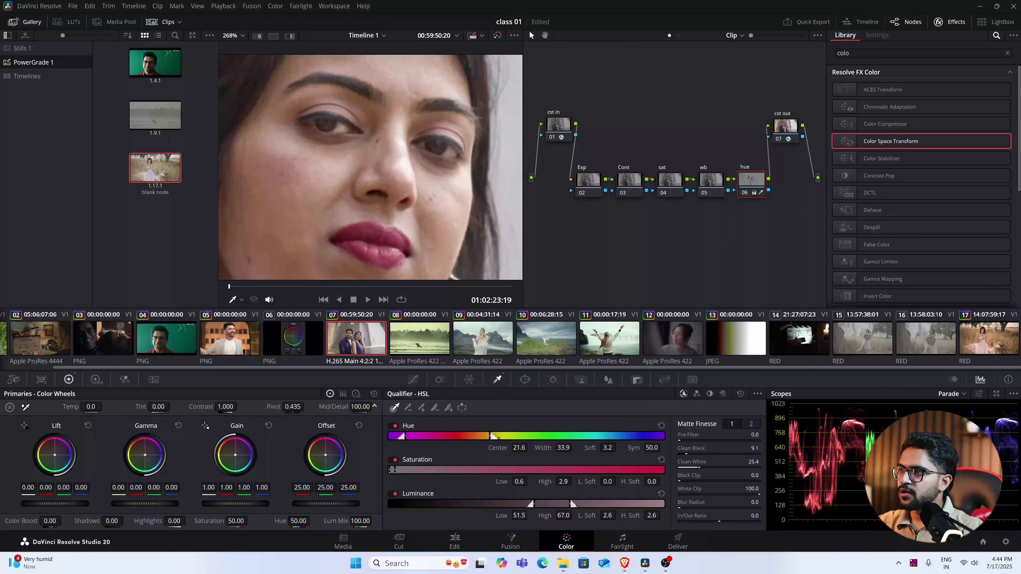
Step: Set the hue node's Mid/Detail to -49.50 to soften the qualified skin
scroll(306, 189, down, 8)
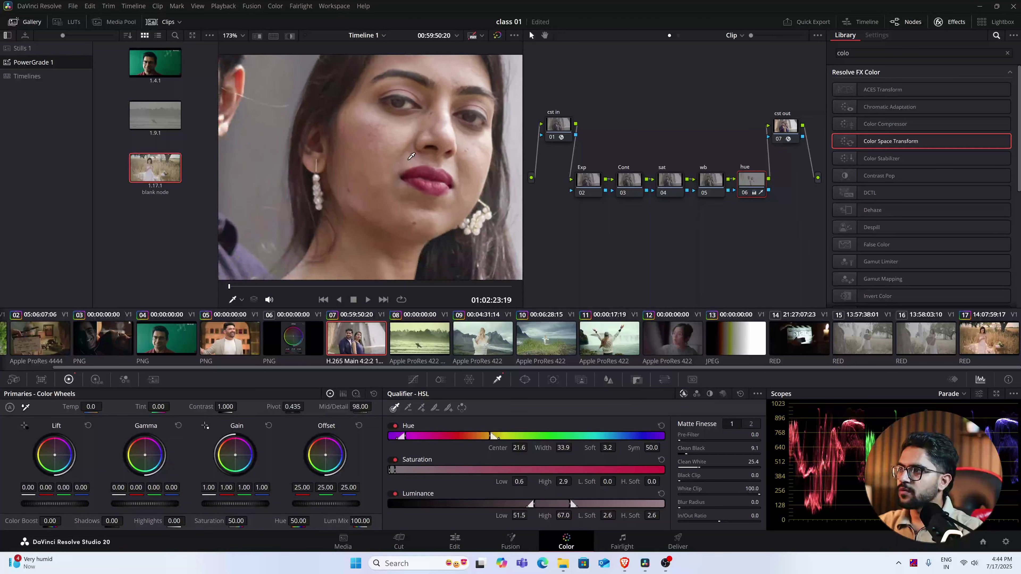
scroll(414, 187, up, 6)
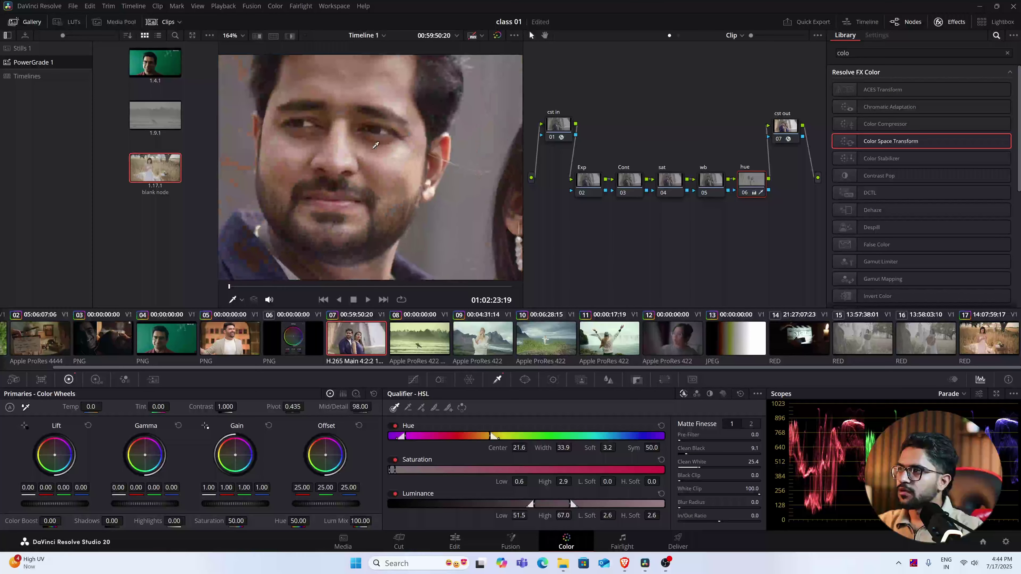
drag(360, 407, 345, 407)
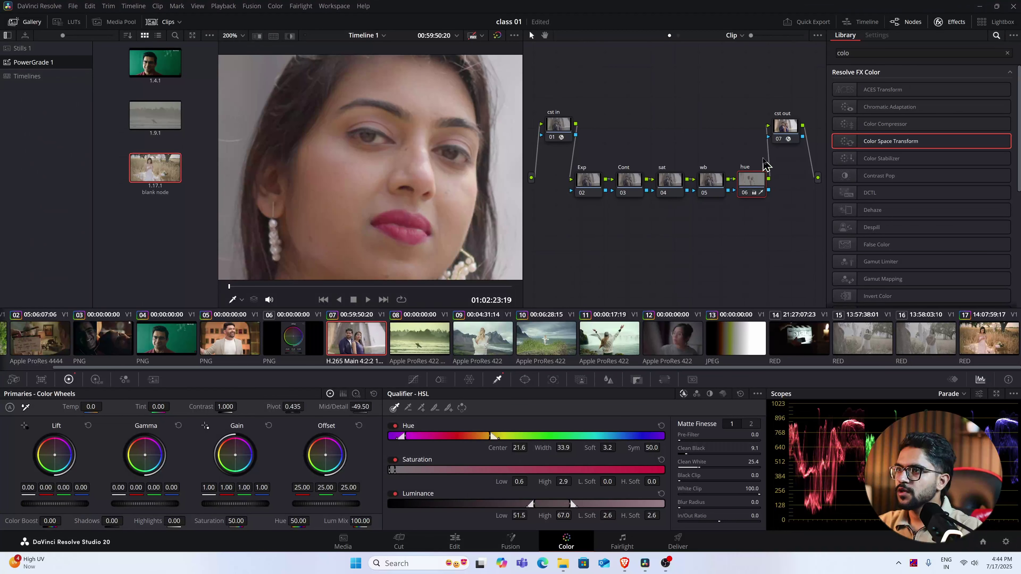
Step: Compare the woman's skin with the hue node repeatedly turned off and on
click(744, 193)
click(744, 193)
click(744, 194)
click(744, 194)
click(744, 194)
click(744, 194)
click(744, 194)
click(744, 194)
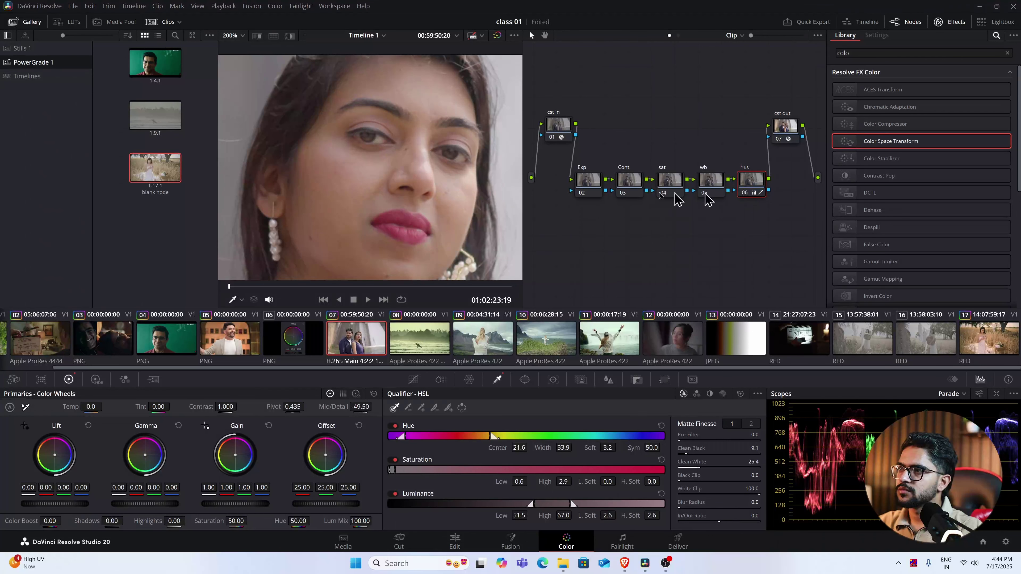
Step: Examine the softened skin of the couple up close and in the full frame
key(shift+z)
scroll(328, 163, up, 10)
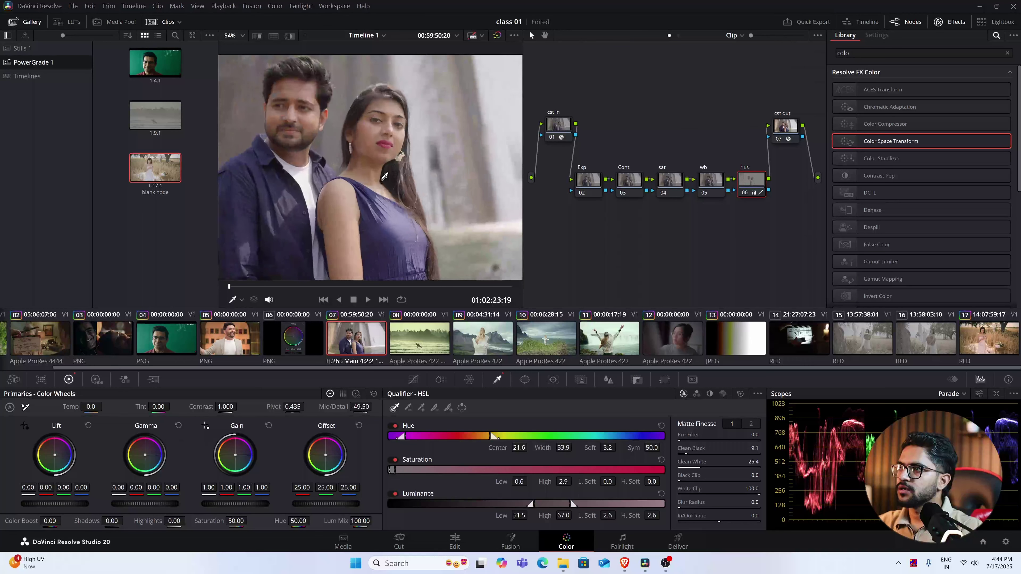
scroll(404, 176, up, 3)
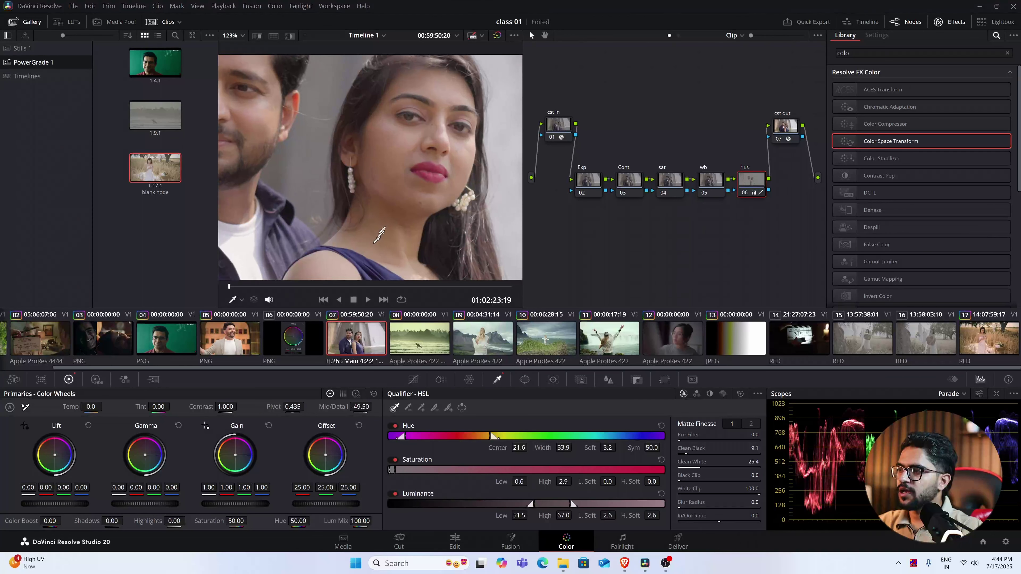
drag(400, 255, 416, 260)
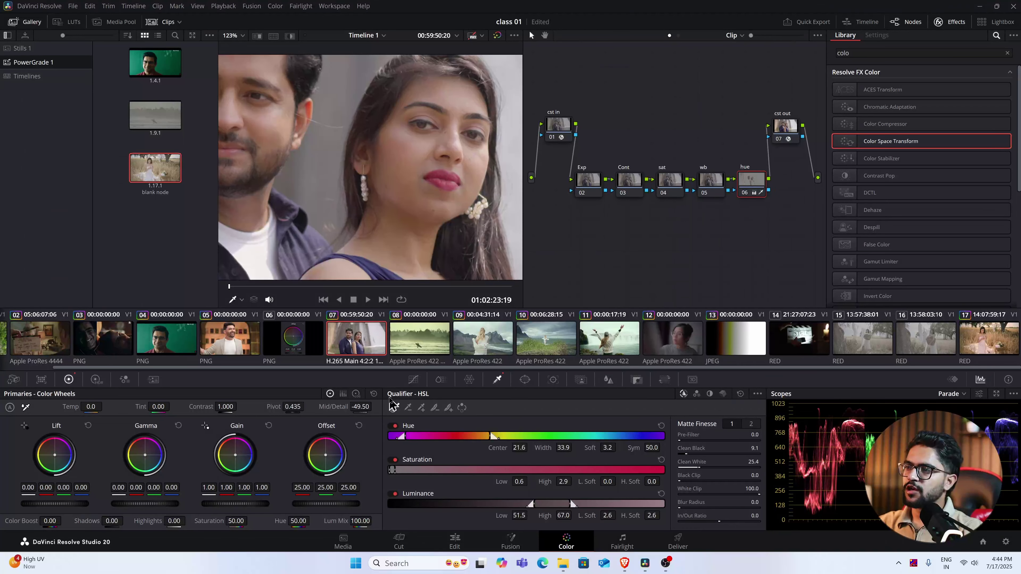
scroll(407, 159, down, 5)
scroll(407, 262, down, 4)
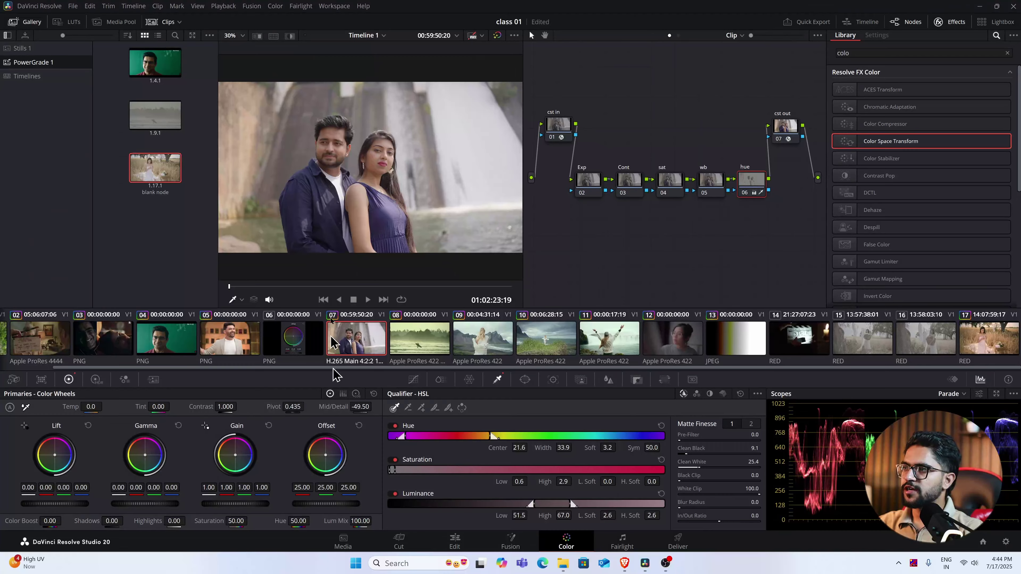
scroll(366, 161, up, 3)
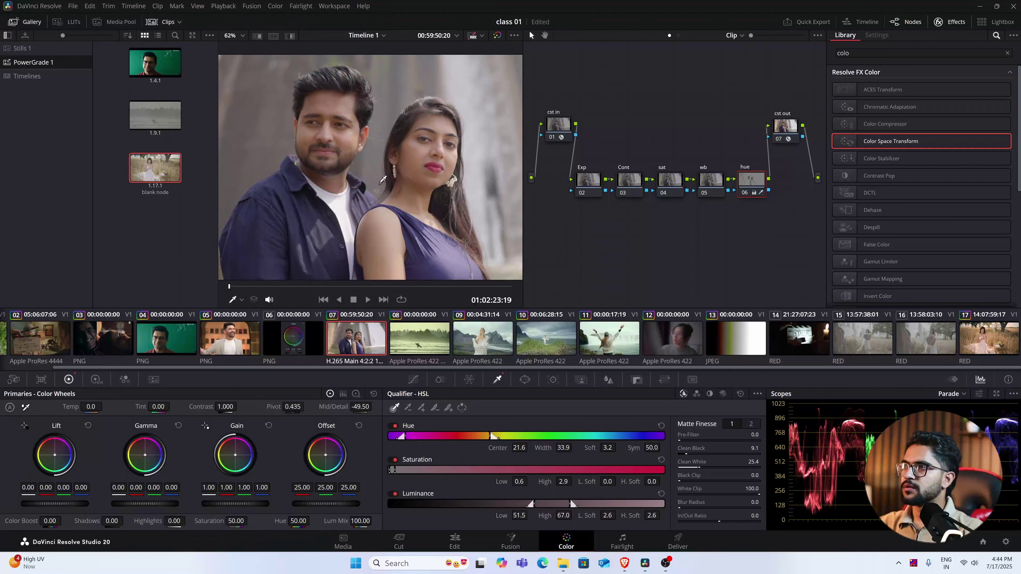
scroll(396, 171, down, 3)
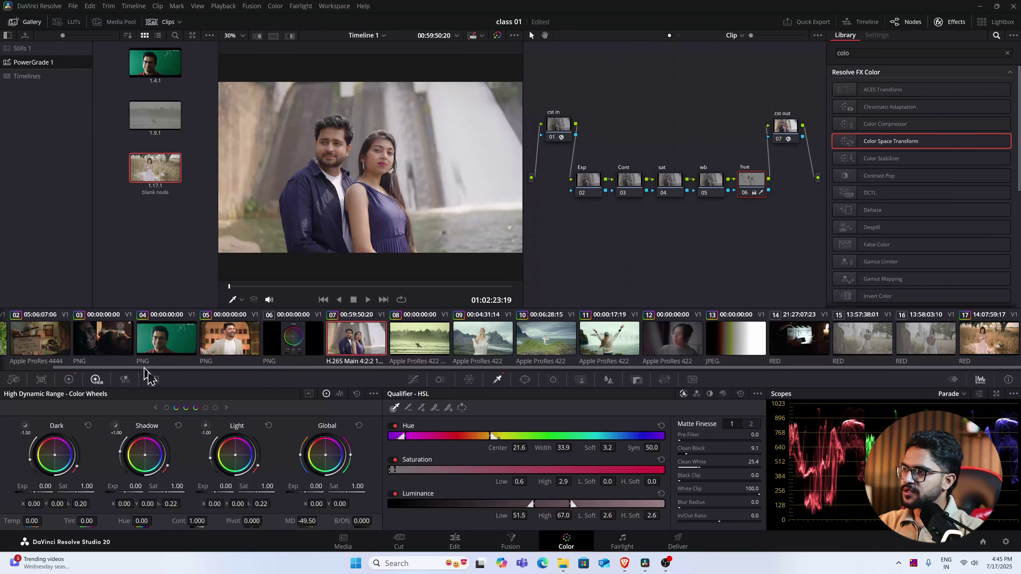
Step: Show the custom curves beside the High Dynamic Range color wheels and select the Exp node
click(414, 381)
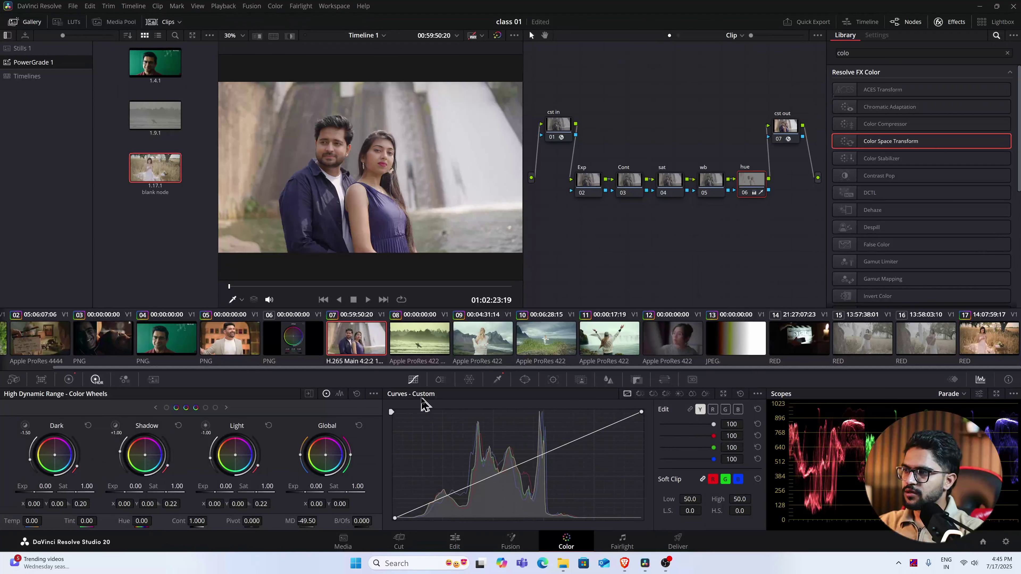
click(69, 380)
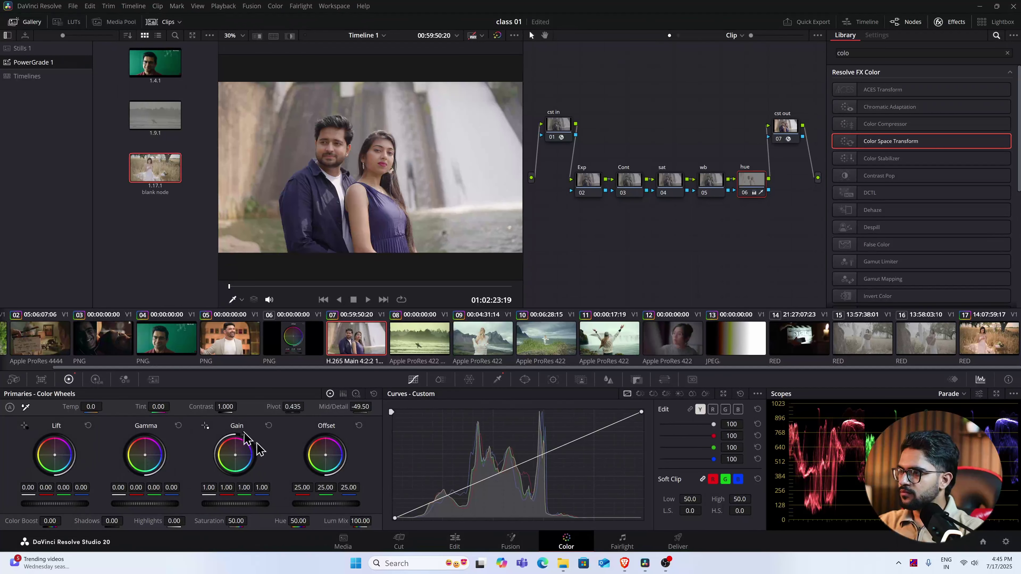
click(96, 380)
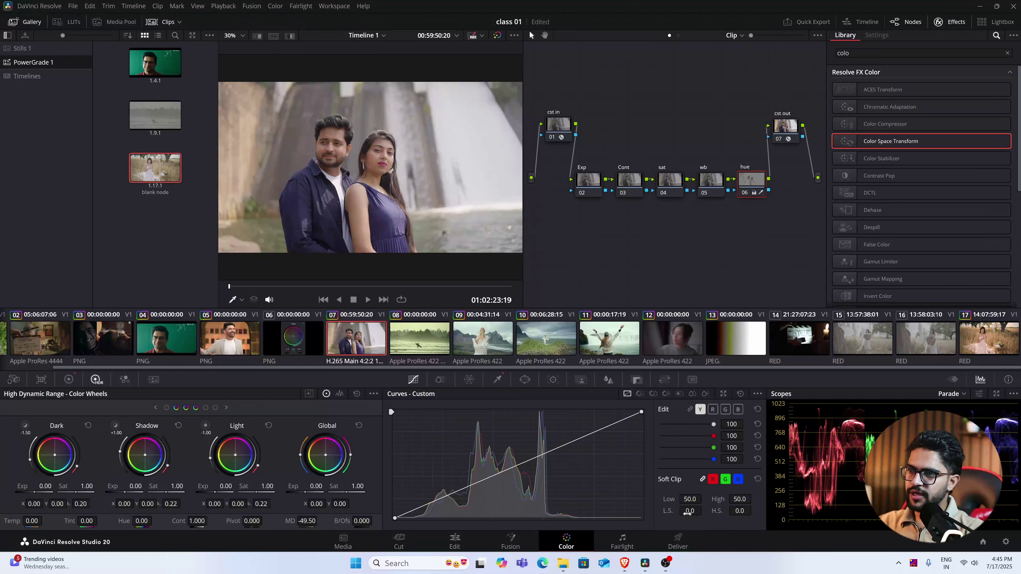
click(597, 186)
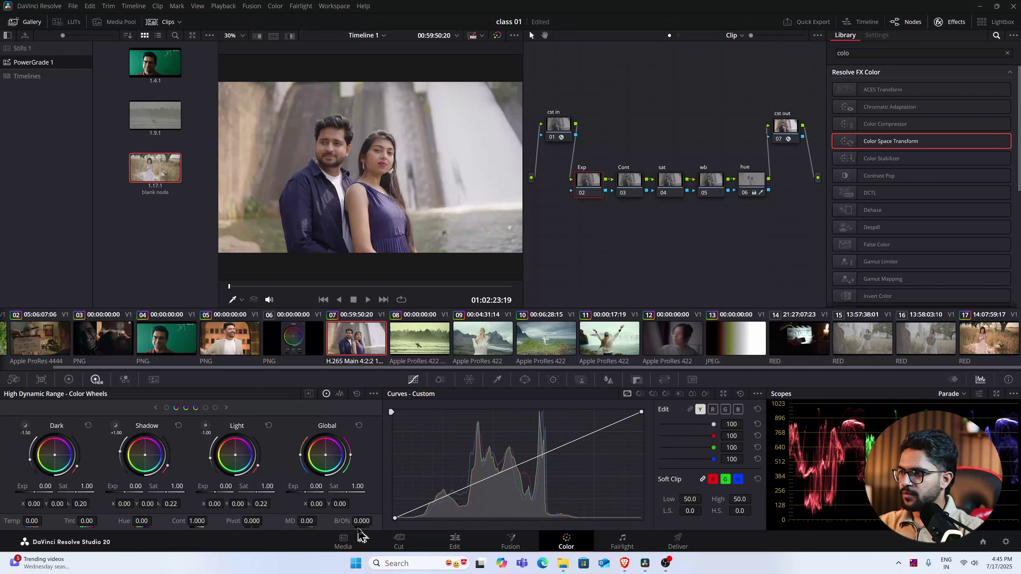
scroll(308, 186, up, 4)
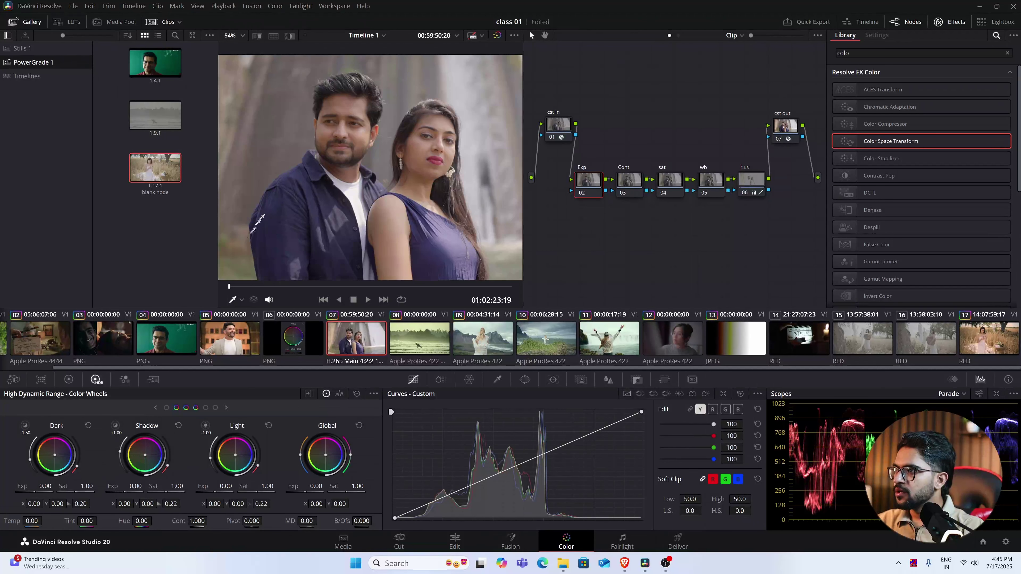
scroll(289, 120, down, 3)
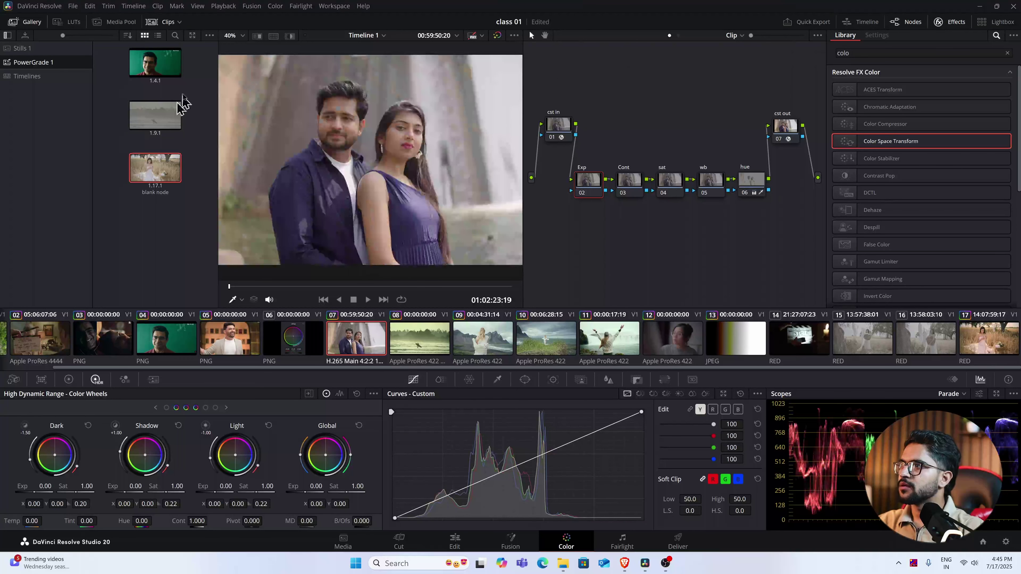
Step: In the Highlight view, set the Dark zone's range to -0.61 and its falloff to 0.00 to isolate the hair and dark clothing
click(290, 36)
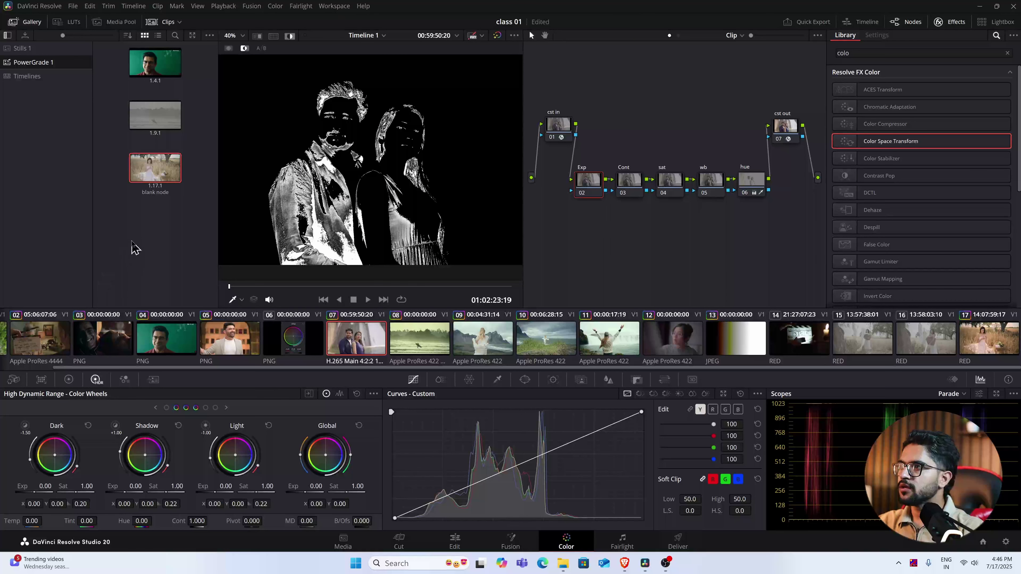
drag(30, 463, 30, 465)
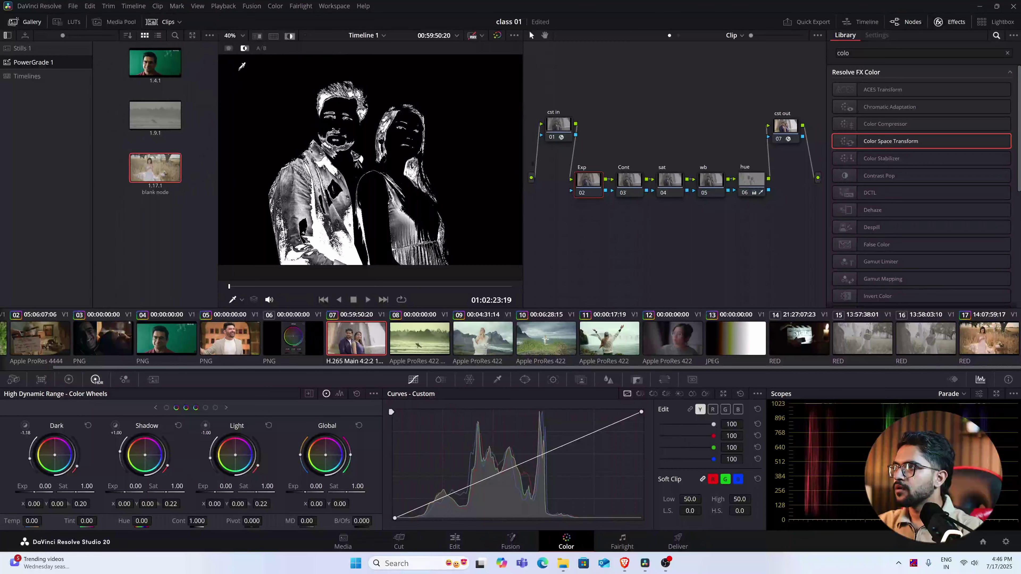
click(244, 49)
drag(29, 458, 23, 460)
mouse_move(73, 468)
mouse_down()
mouse_move(78, 460)
mouse_move(80, 486)
mouse_up()
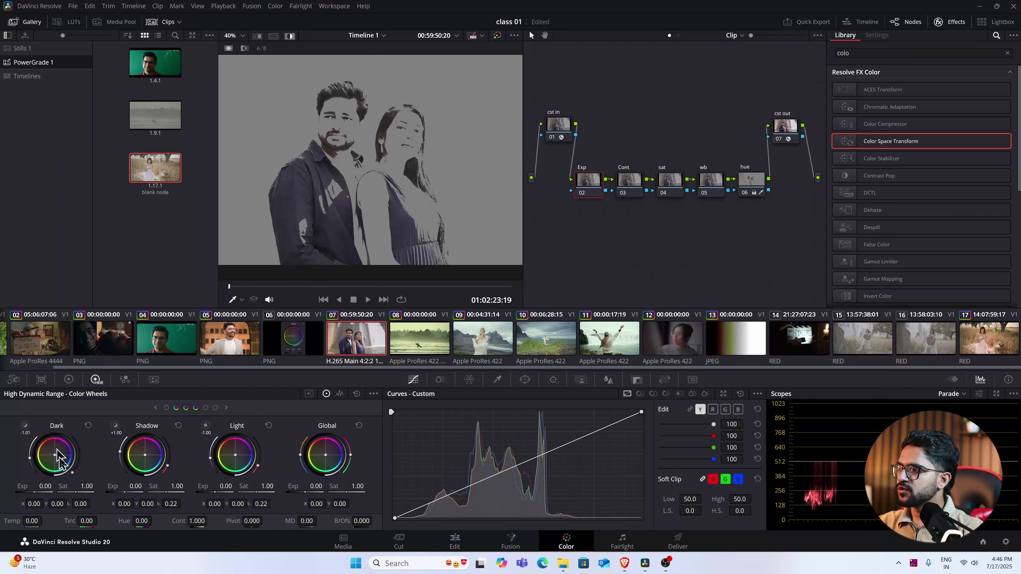
drag(29, 460, 27, 459)
scroll(338, 96, up, 5)
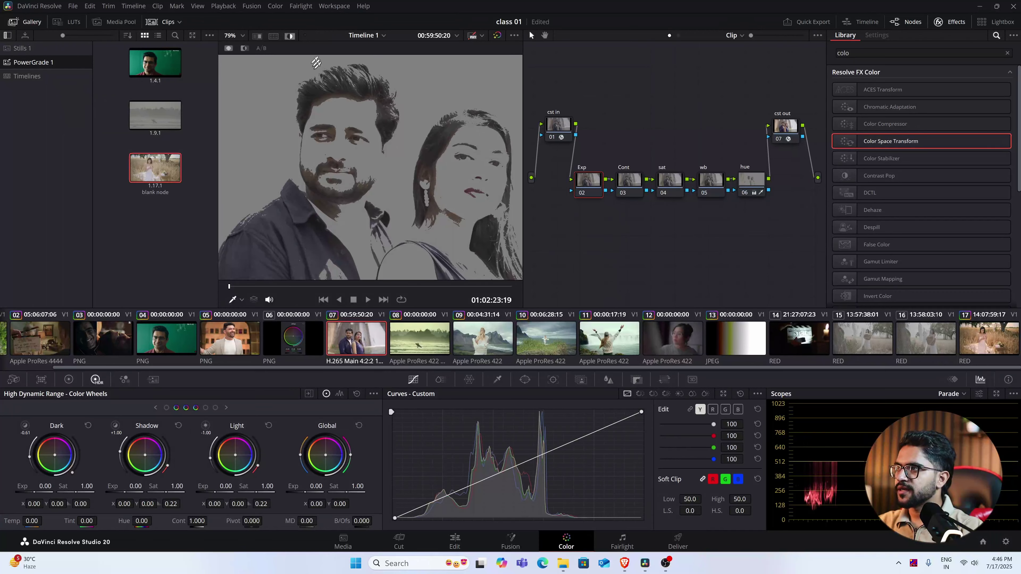
scroll(353, 169, up, 3)
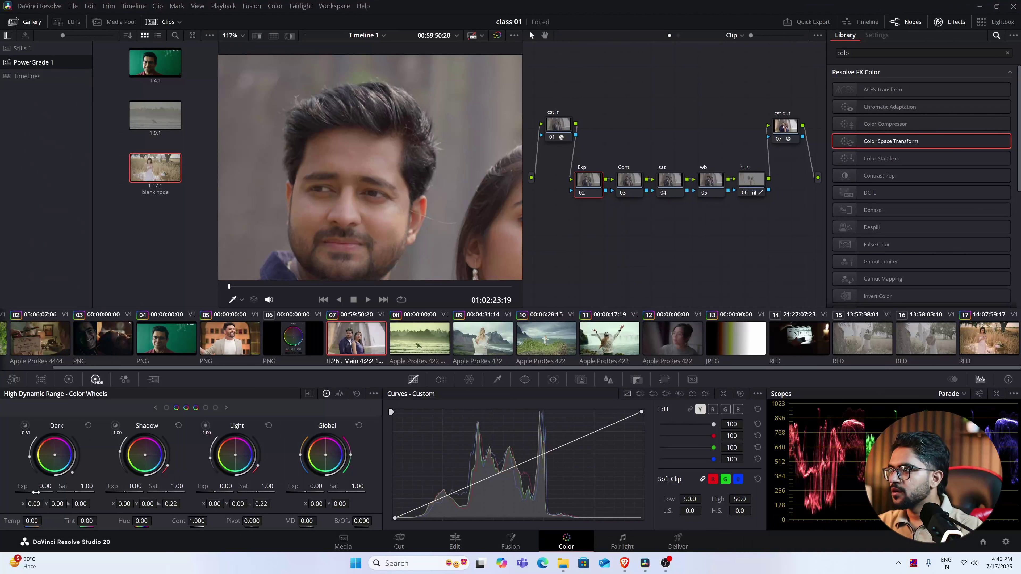
Step: Set the Dark zone's exposure to -0.94 and check the man's hair and the full frame
drag(44, 487, 84, 503)
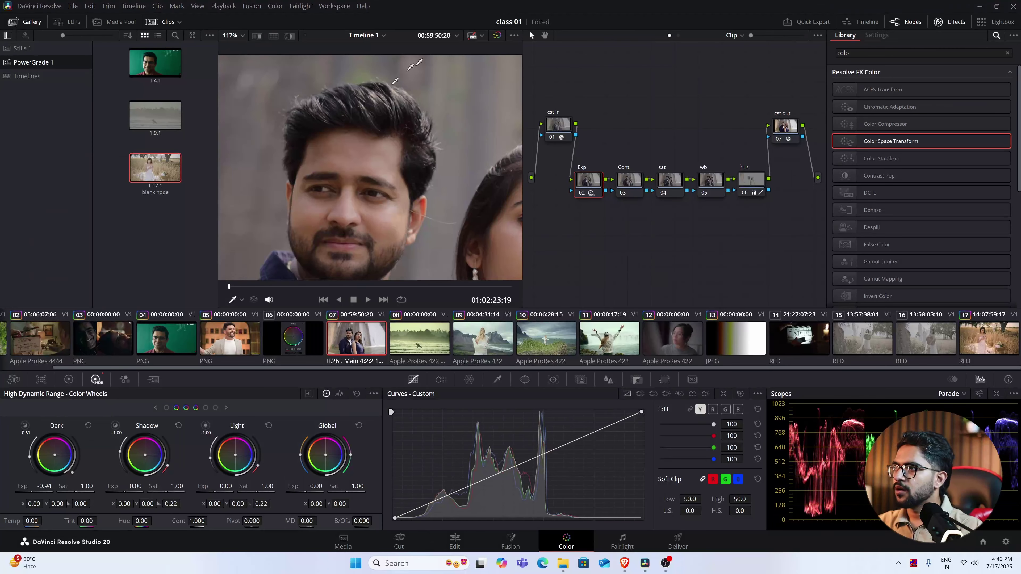
scroll(388, 162, up, 4)
scroll(388, 162, down, 5)
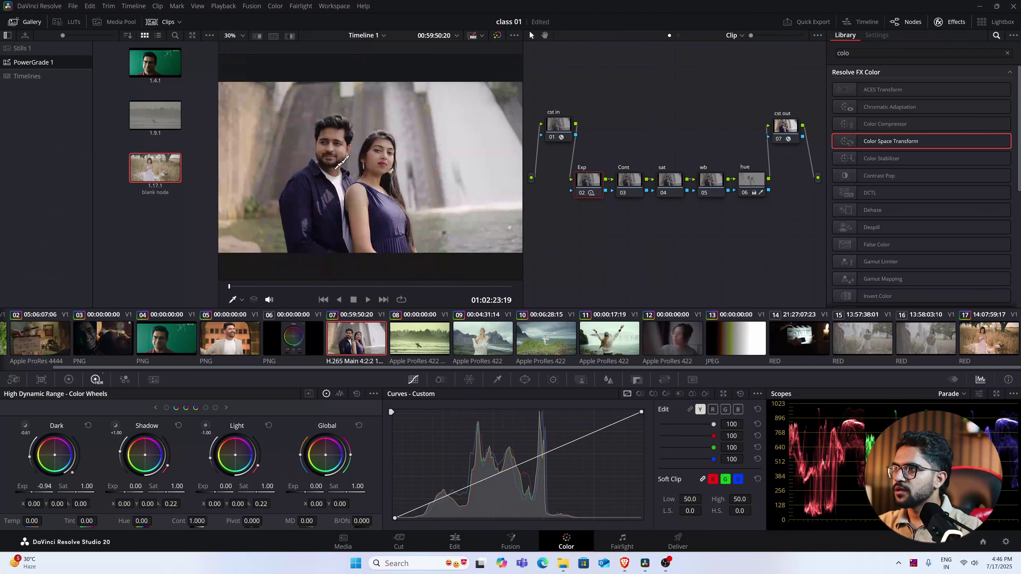
Step: Try a black offset of -0.058 on the Exp node while inspecting the man's dark hair
scroll(364, 243, up, 3)
scroll(364, 243, up, 2)
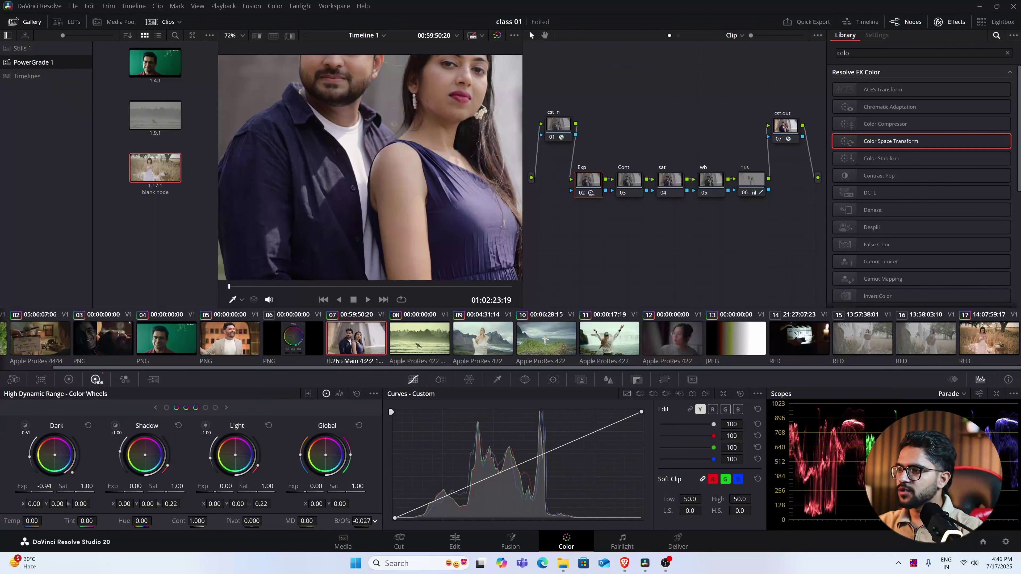
scroll(365, 185, up, 5)
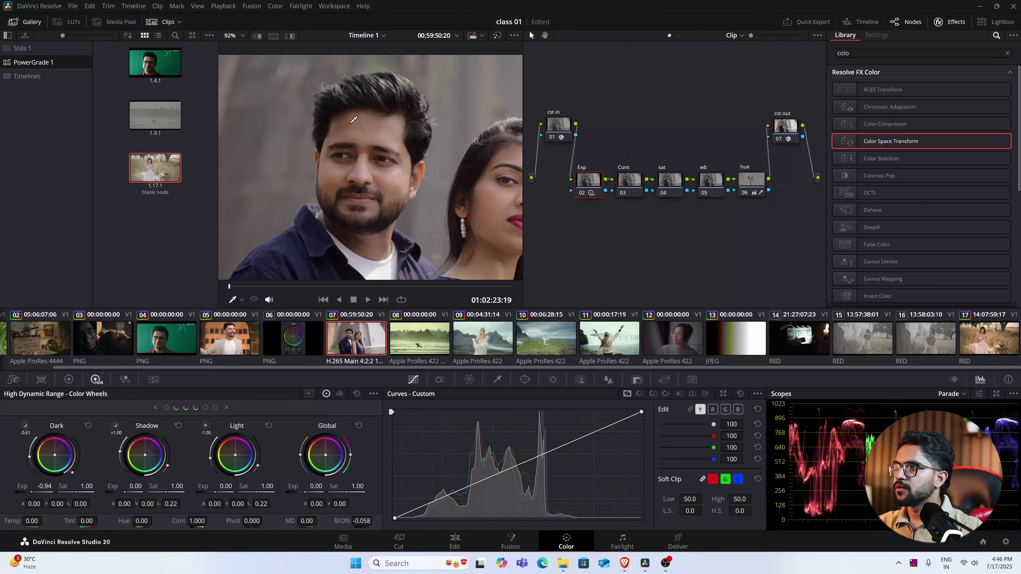
drag(365, 186, 391, 177)
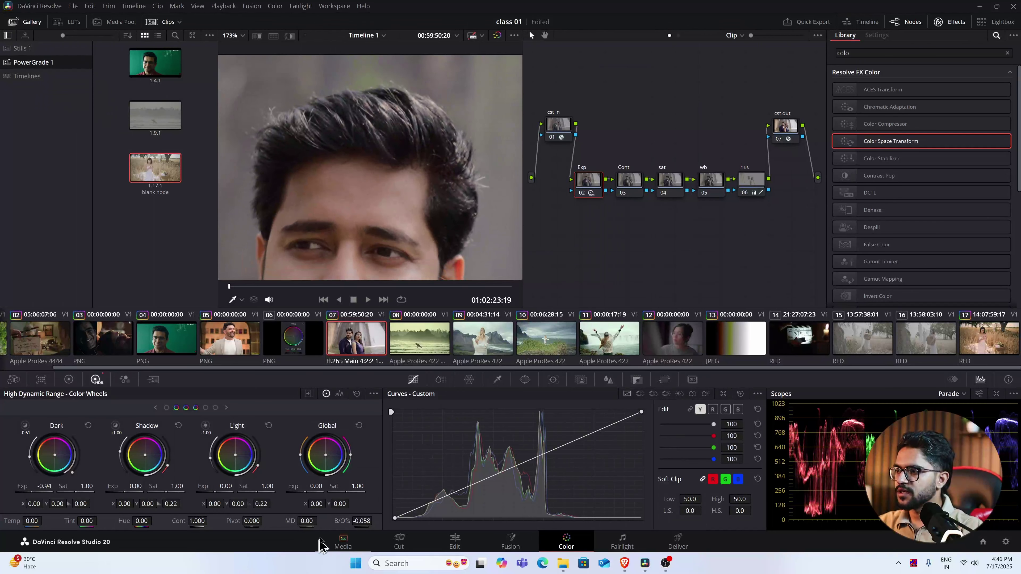
drag(369, 521, 358, 521)
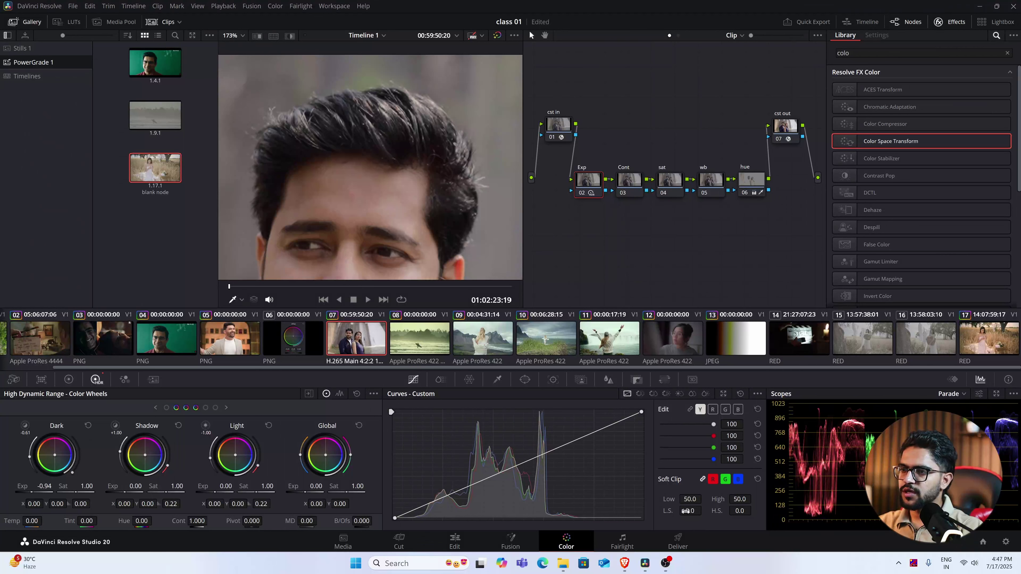
Step: Set the Soft Clip low softness to 42.5 on the Exp node
drag(690, 511, 708, 510)
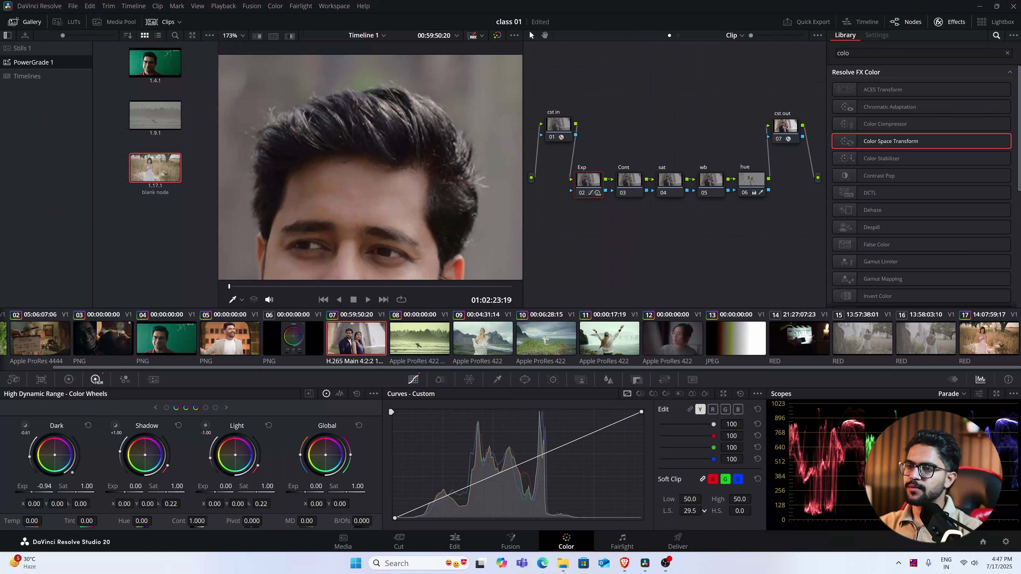
drag(689, 511, 713, 511)
key(shift+z)
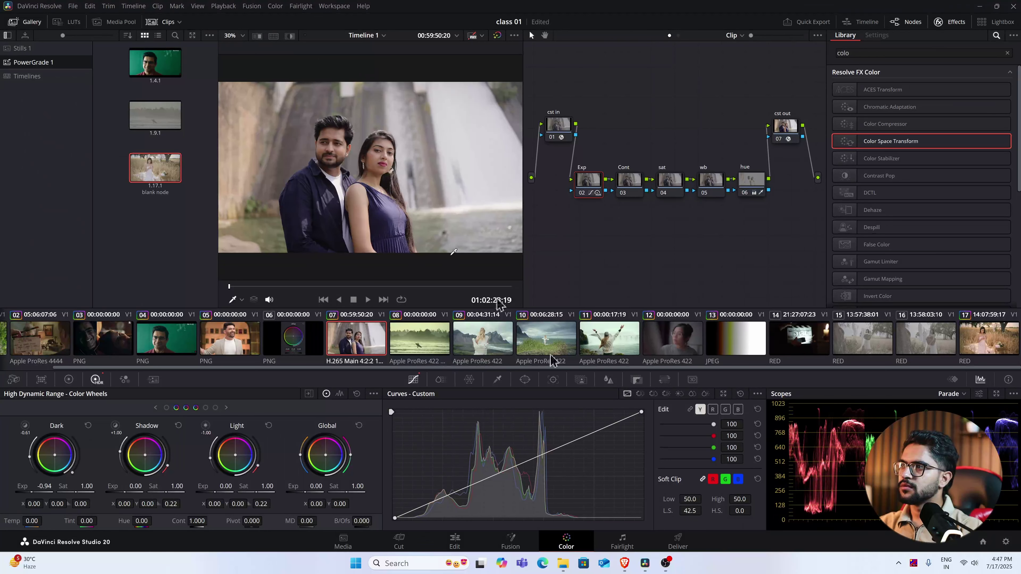
Step: Set the Dark zone's saturation to 1.40 while watching the couple's blue clothing
scroll(350, 150, up, 4)
drag(349, 150, 435, 197)
scroll(434, 217, up, 4)
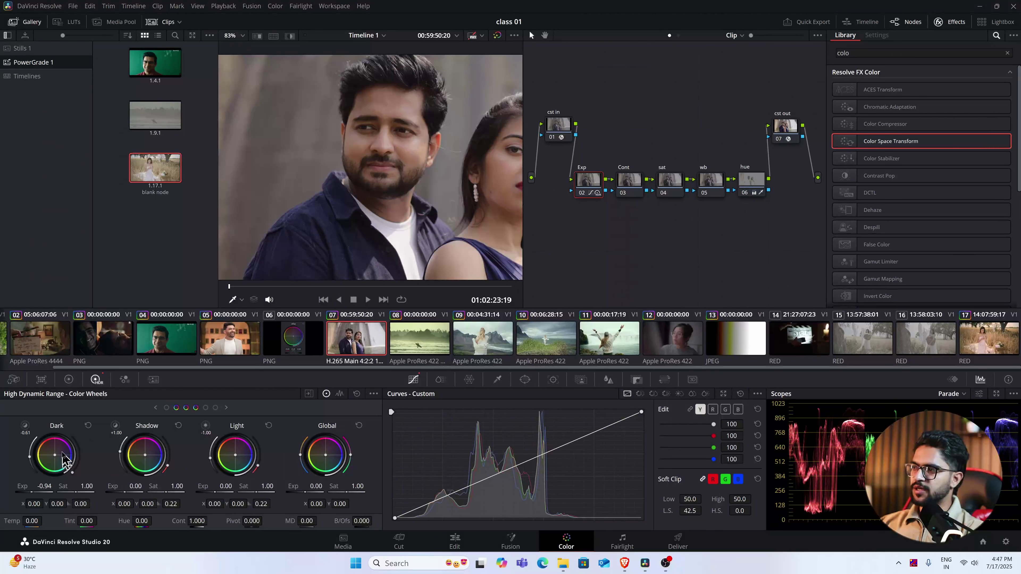
click(27, 425)
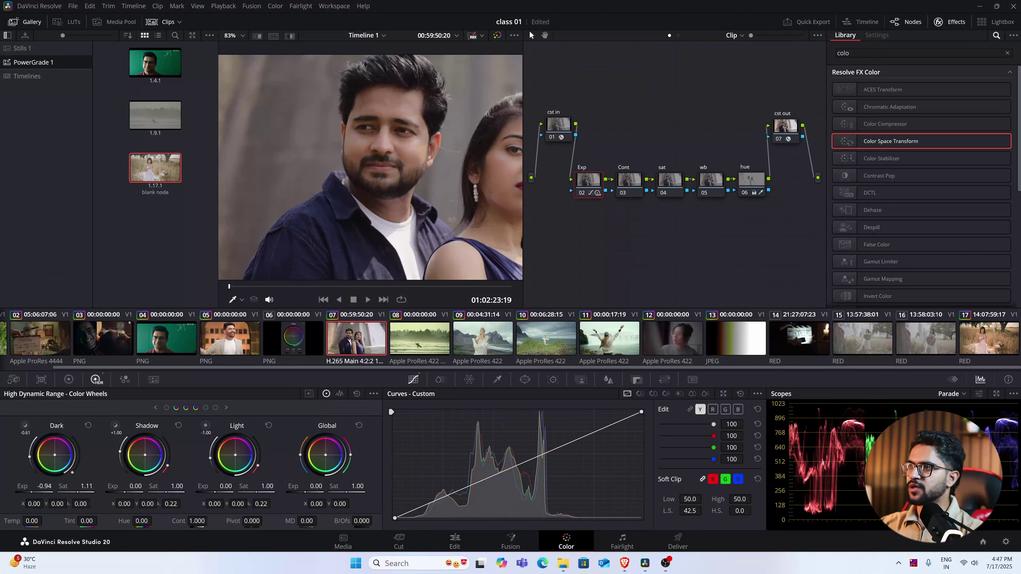
key(shift+z)
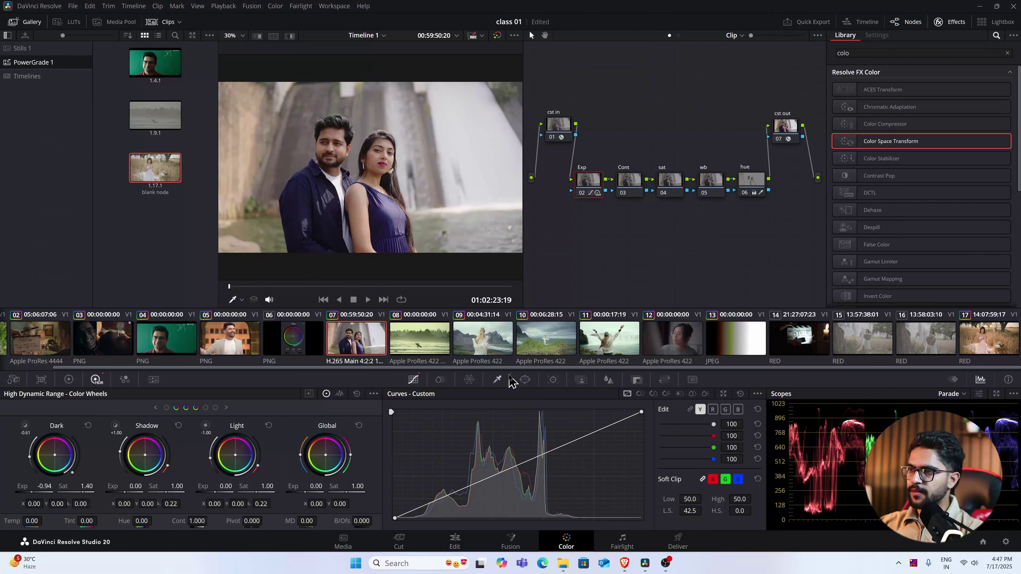
Step: Show the HSL qualifier and the Primaries color wheels for the Exp node
click(498, 380)
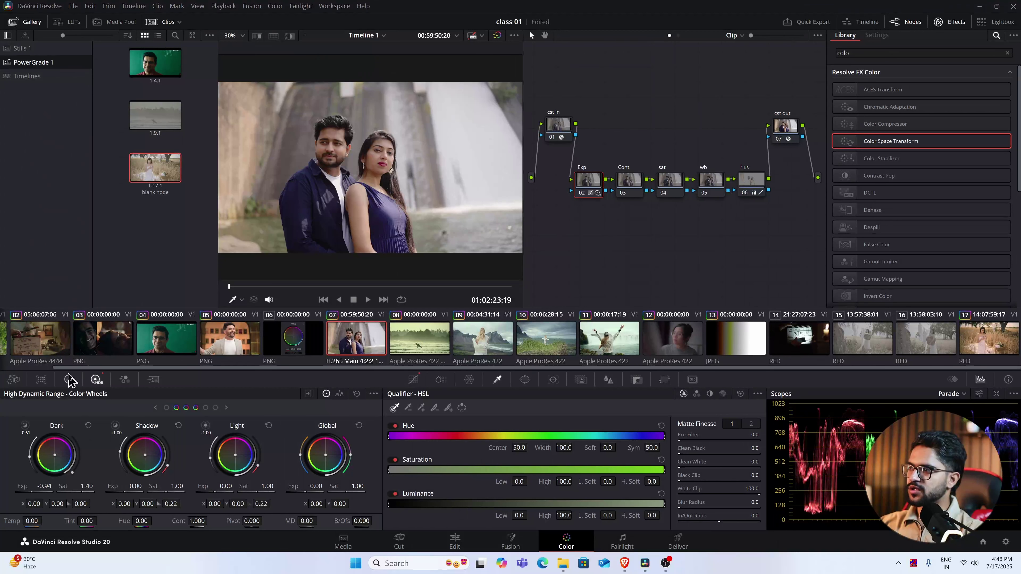
click(69, 379)
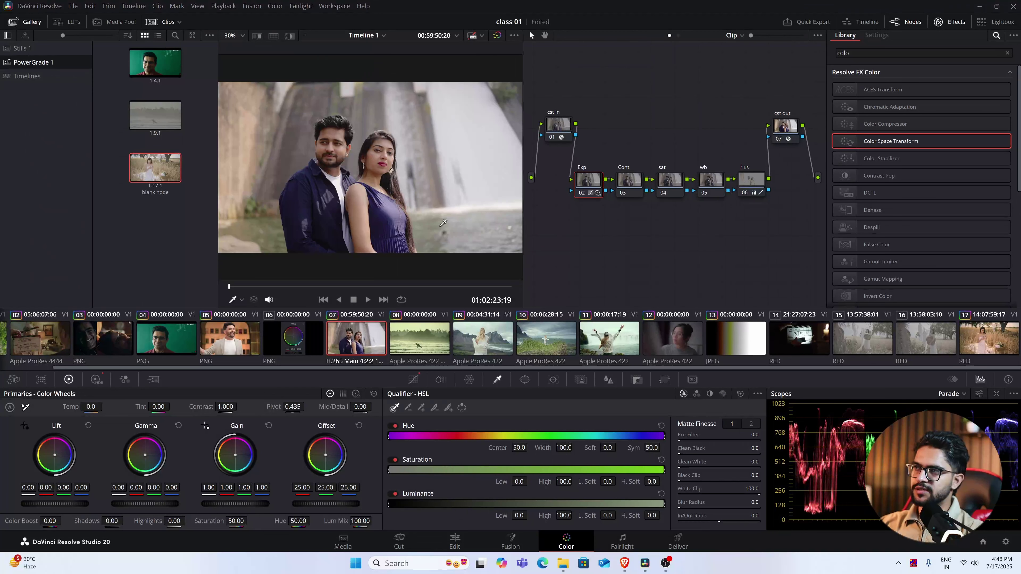